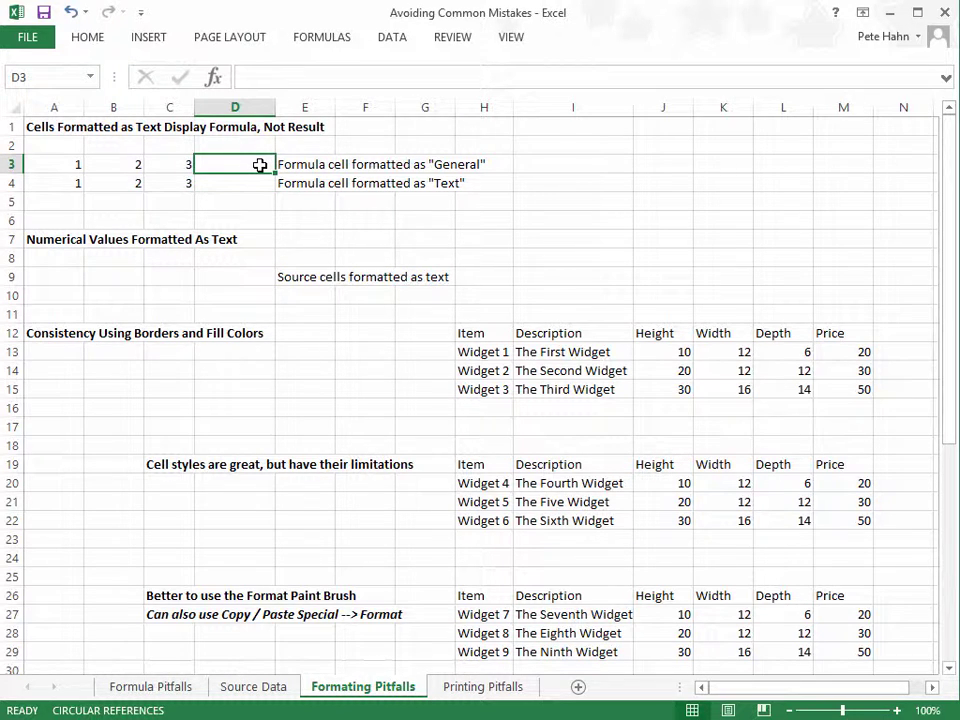
# Step: Enter the formula =sum(A3:C3) in cell D3 to total the three values in row 3
pyautogui.write('=sum')
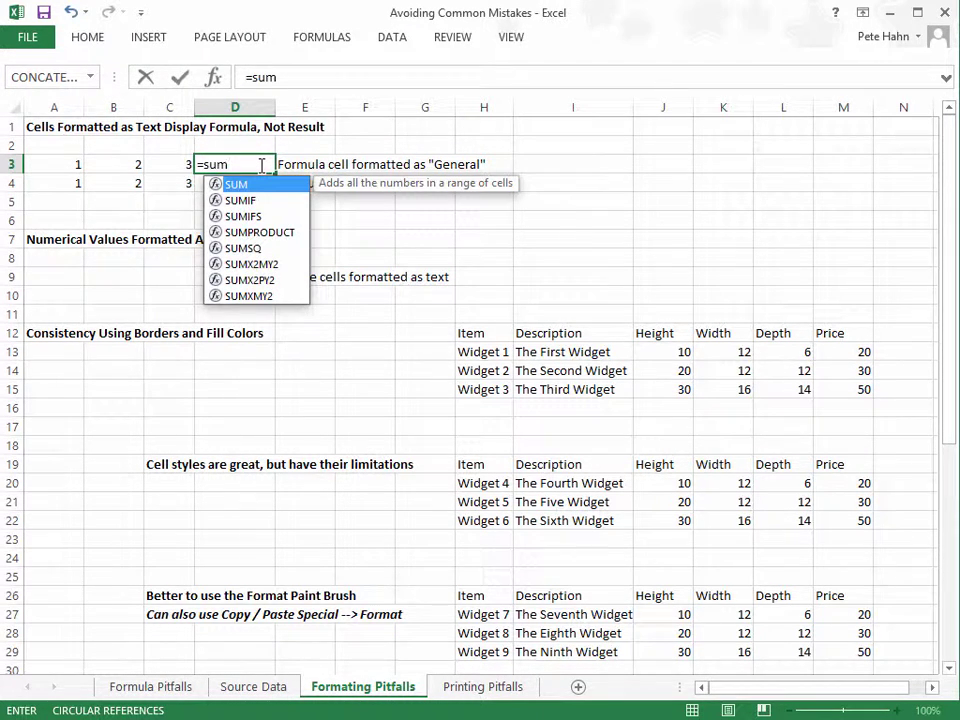
pyautogui.write('(')
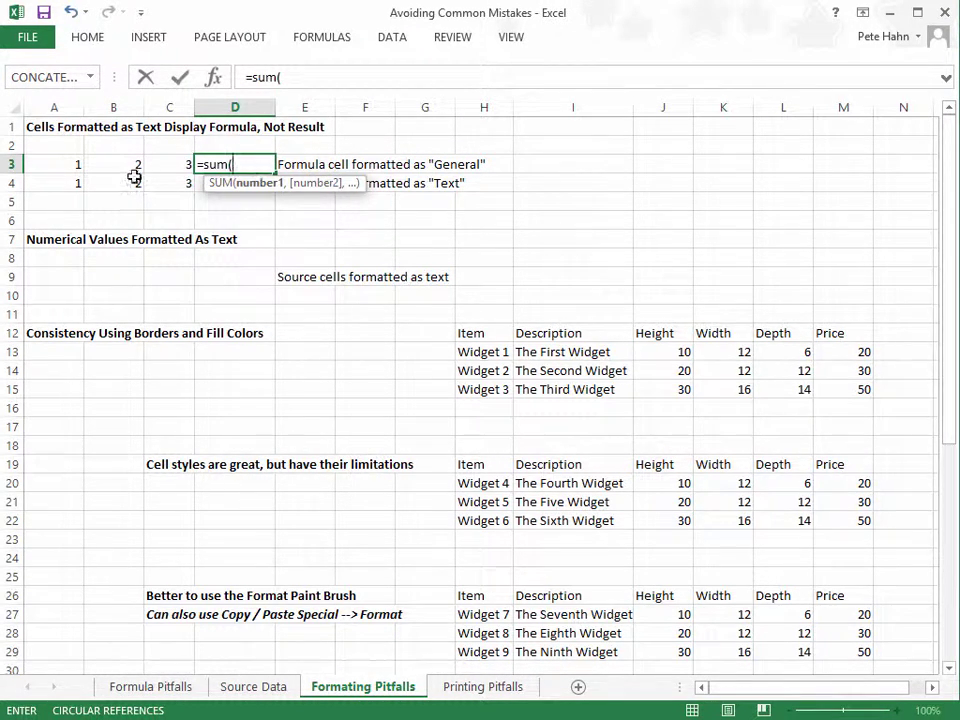
pyautogui.click(71, 166)
pyautogui.moveTo(82, 166); pyautogui.dragTo(167, 164)
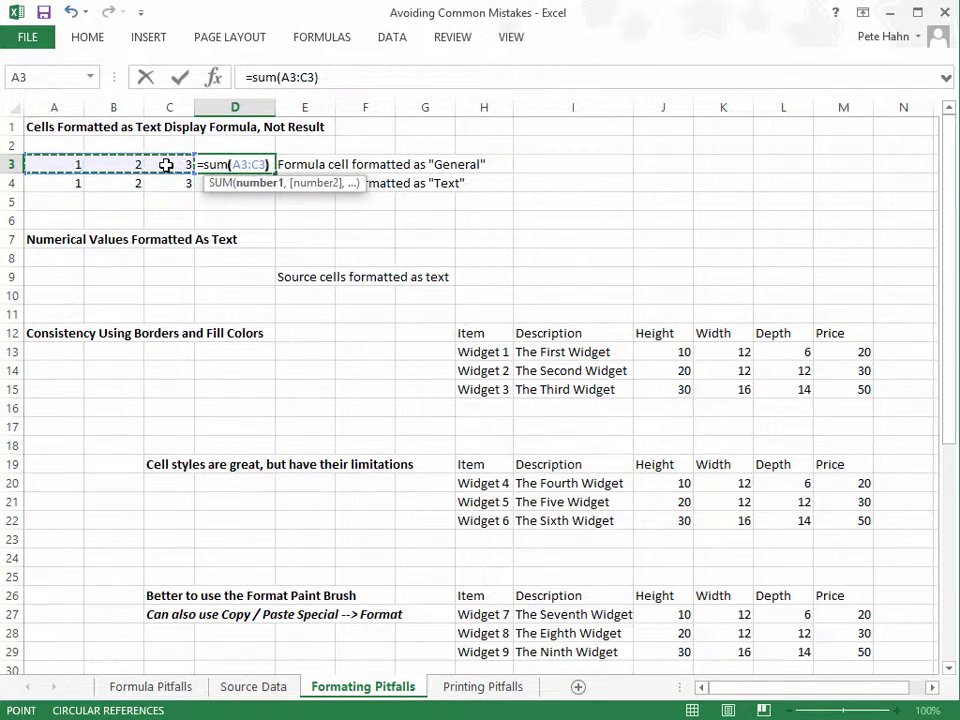
pyautogui.write(')')
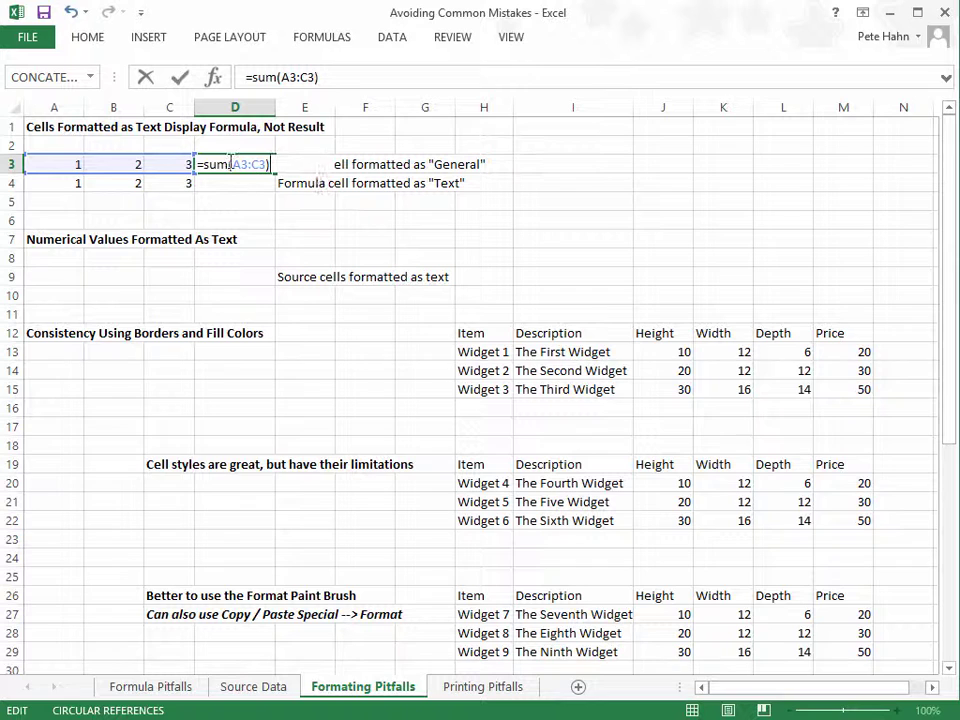
pyautogui.press('Return')
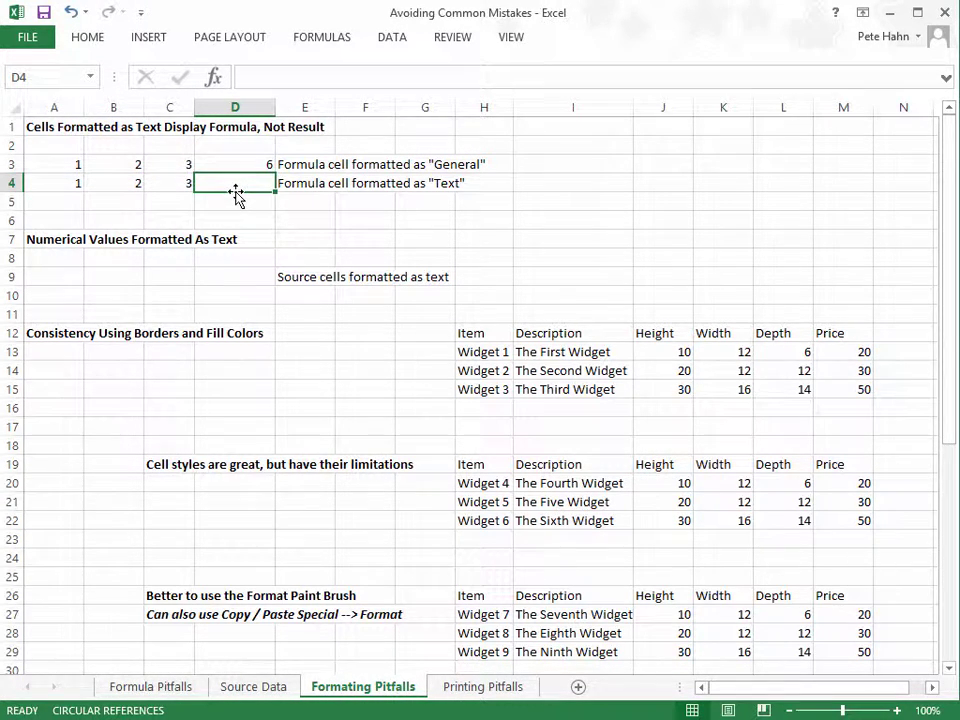
# Step: Enter the formula =sum(A4:C4) in cell D4 to total the three values in row 4
pyautogui.write('=sum')
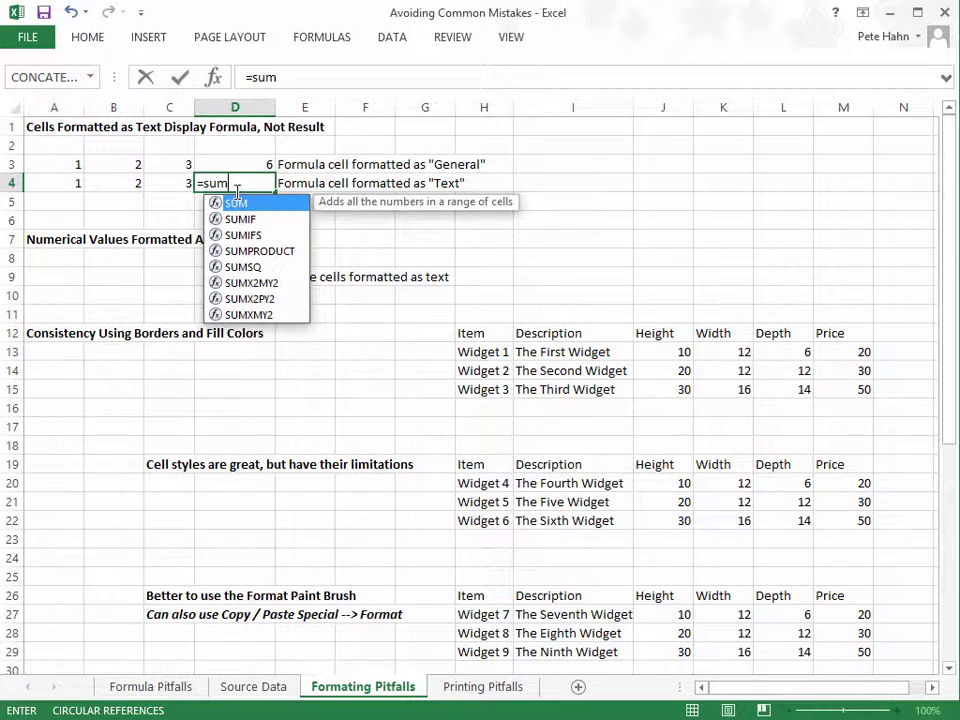
pyautogui.write('(')
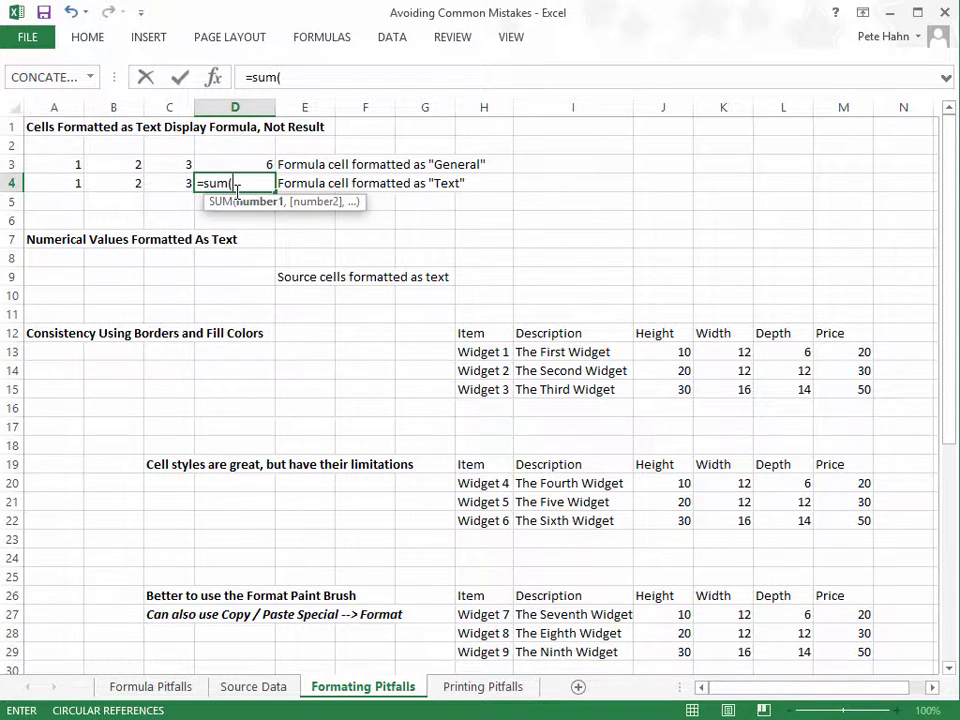
pyautogui.moveTo(60, 186); pyautogui.dragTo(161, 184)
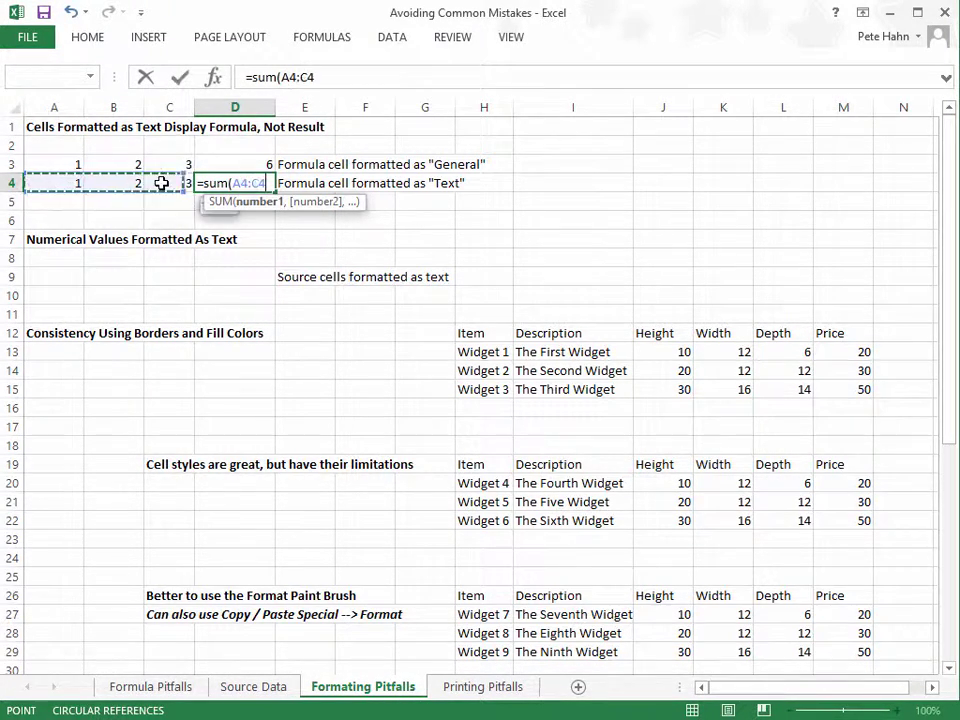
pyautogui.write(')')
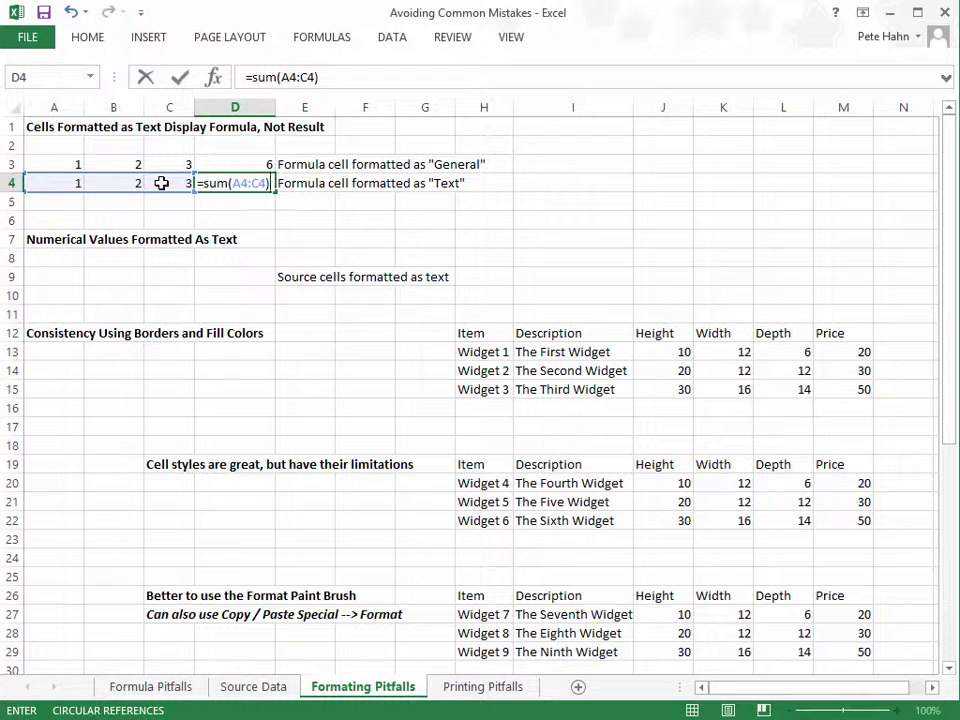
pyautogui.press('Return')
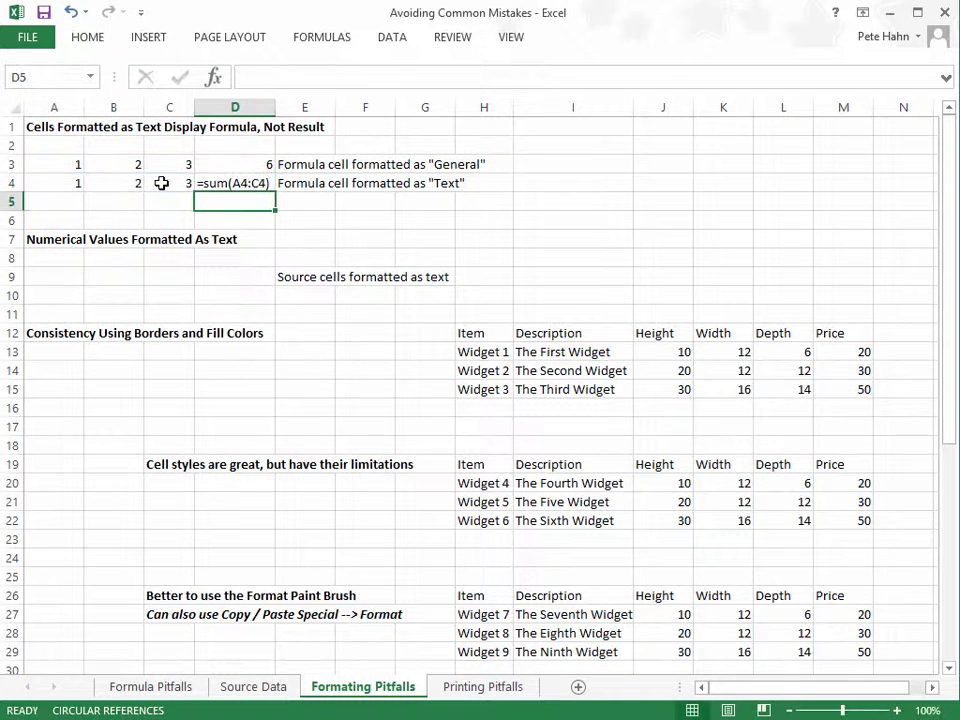
# Step: Compare the contents of D3 and D4, and inspect D4's number format in Format Cells without changing it
pyautogui.click(238, 164)
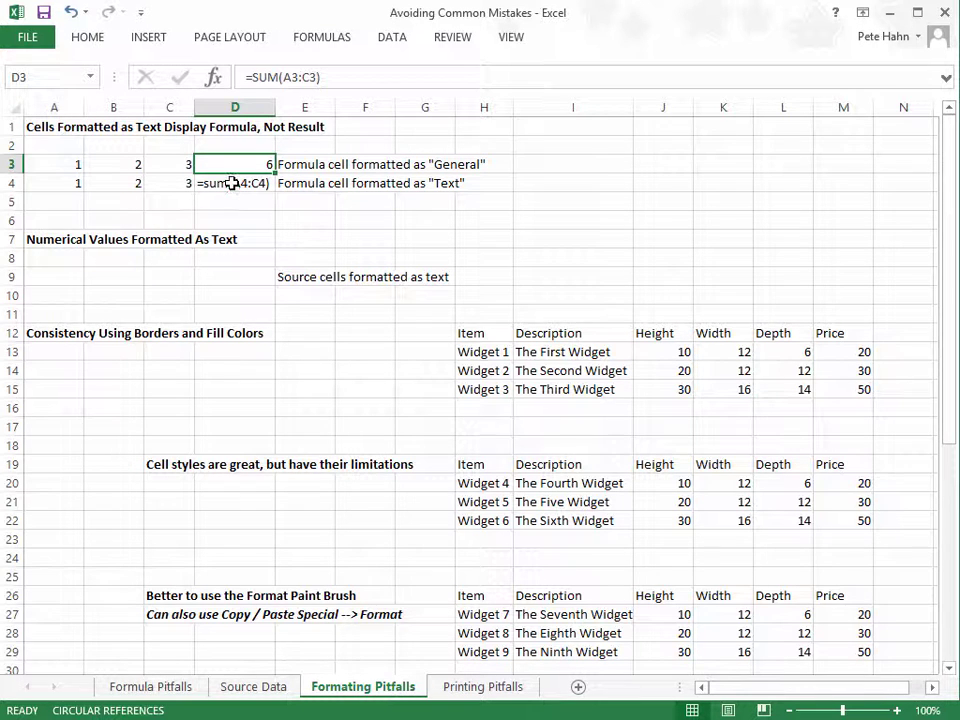
pyautogui.click(231, 183)
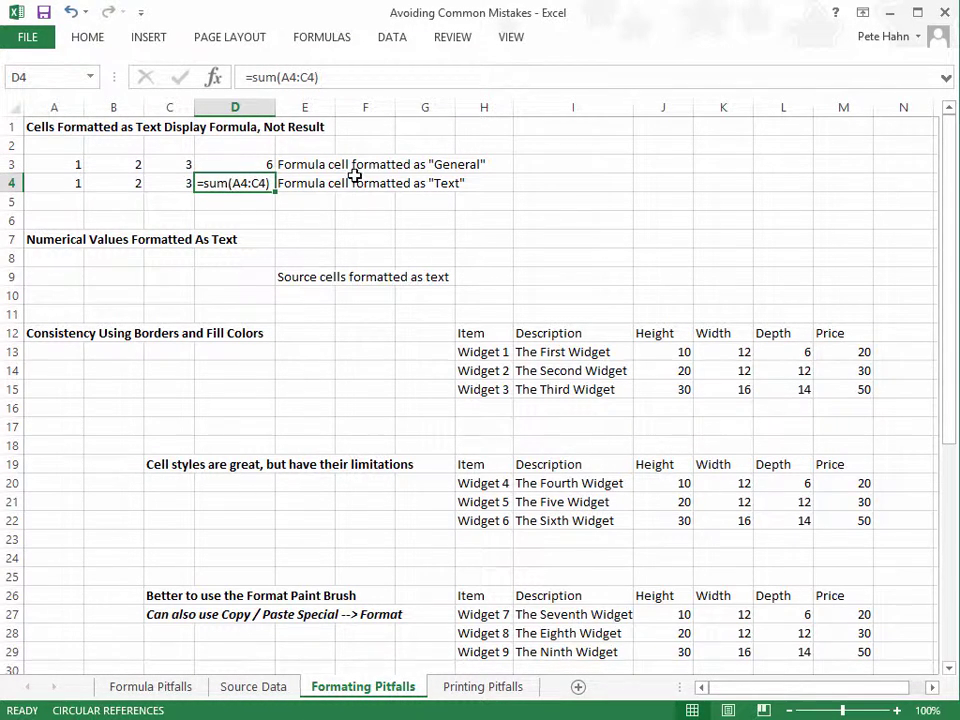
pyautogui.rightClick(214, 185)
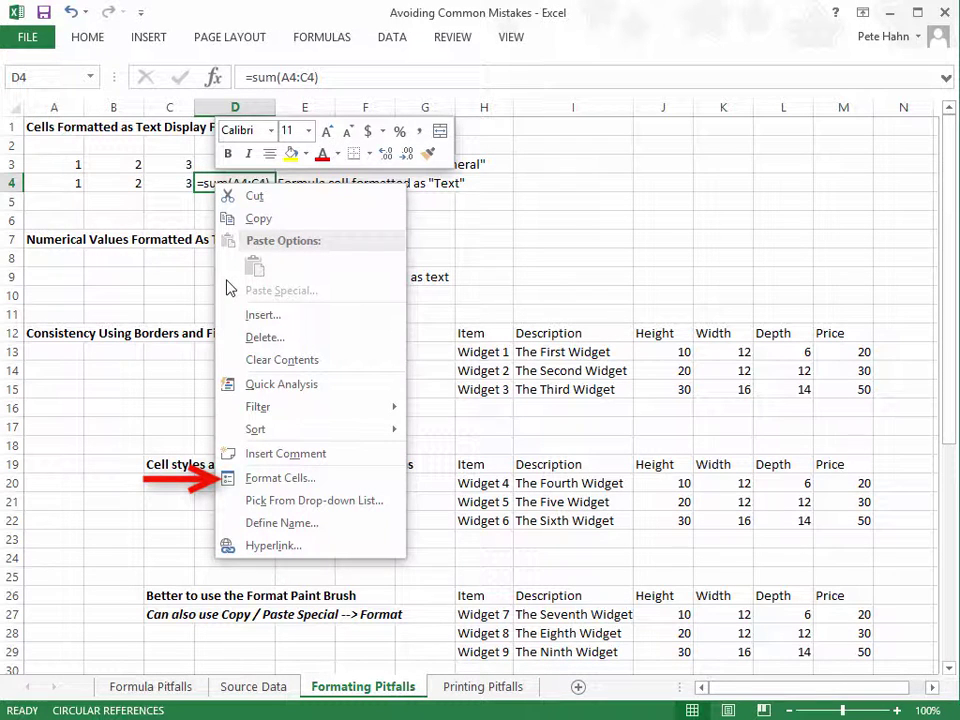
pyautogui.click(338, 485)
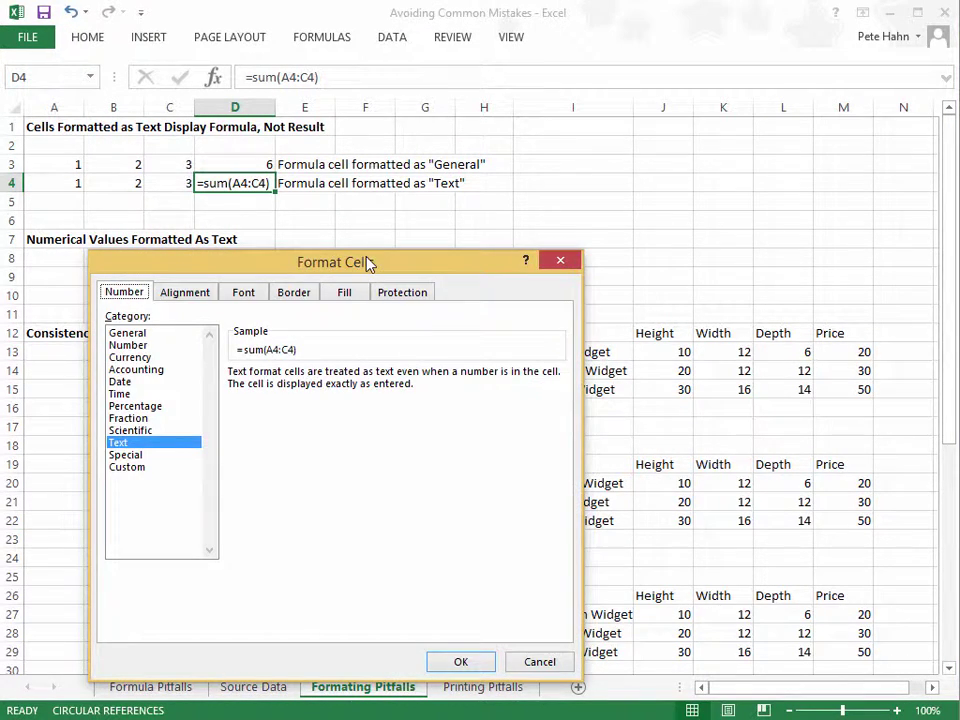
pyautogui.moveTo(368, 261)
pyautogui.mouseDown()
pyautogui.moveTo(611, 137)
pyautogui.moveTo(614, 117)
pyautogui.mouseUp()
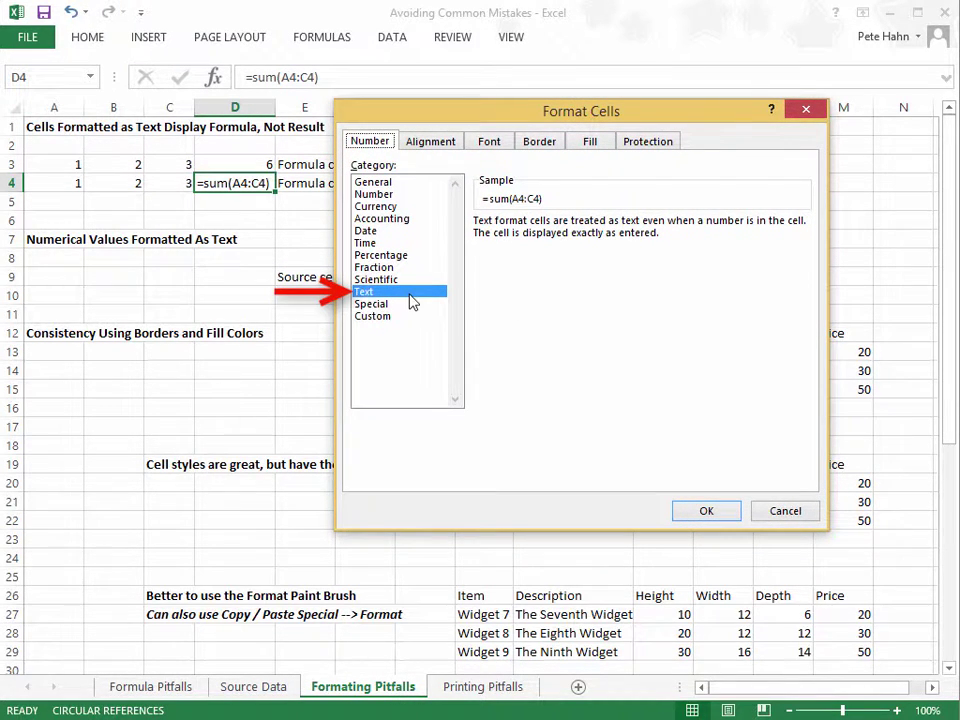
pyautogui.click(785, 511)
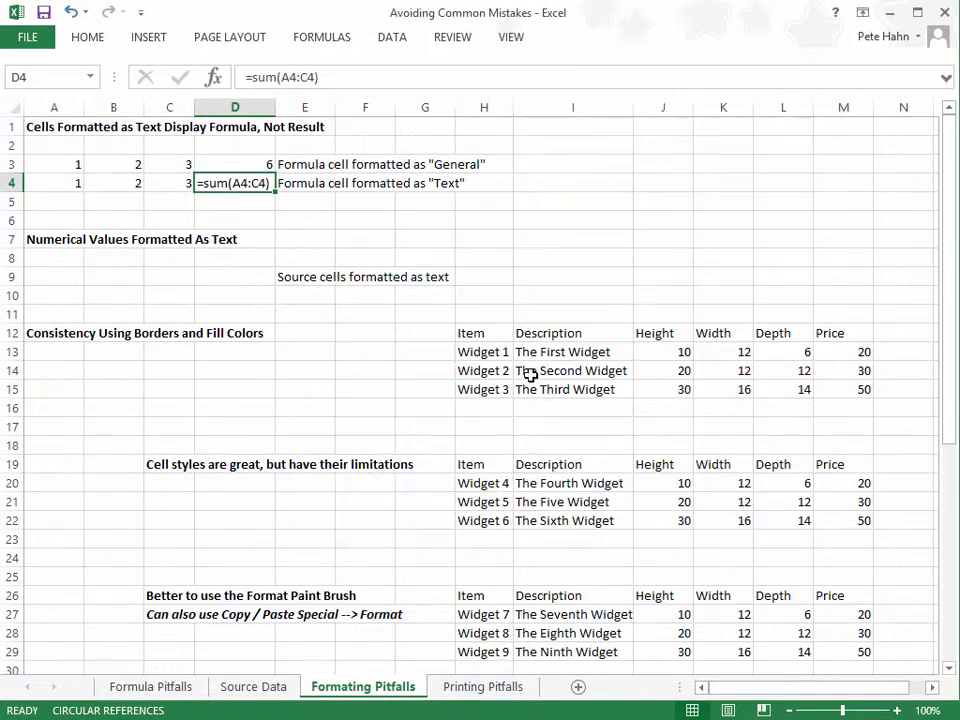
# Step: Inspect the number format category of cell D3 in Format Cells
pyautogui.click(227, 163)
pyautogui.rightClick(227, 163)
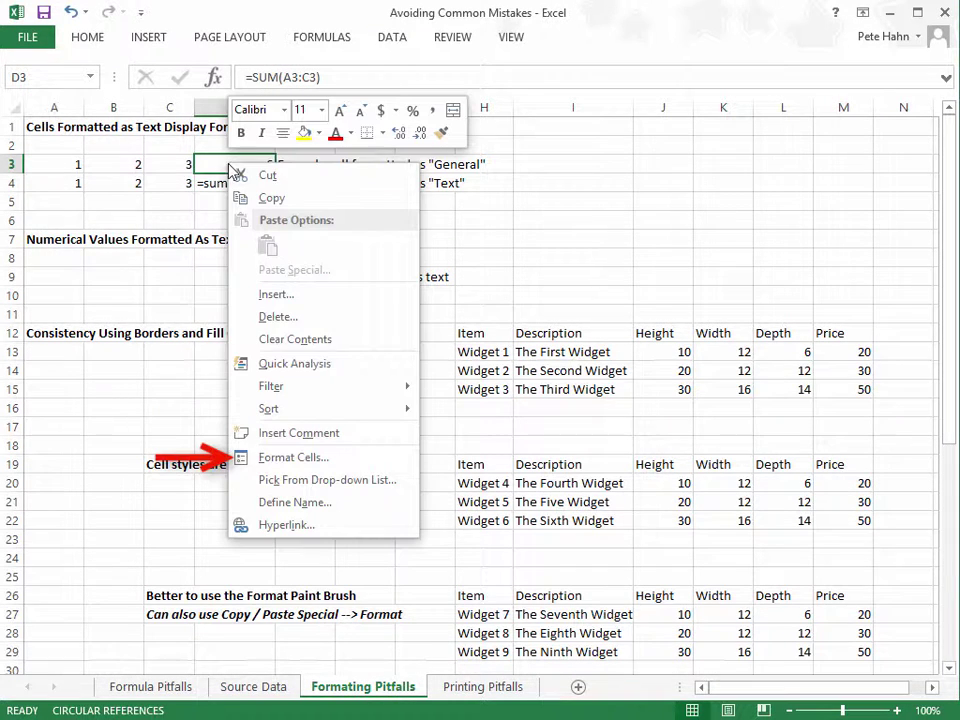
pyautogui.click(296, 467)
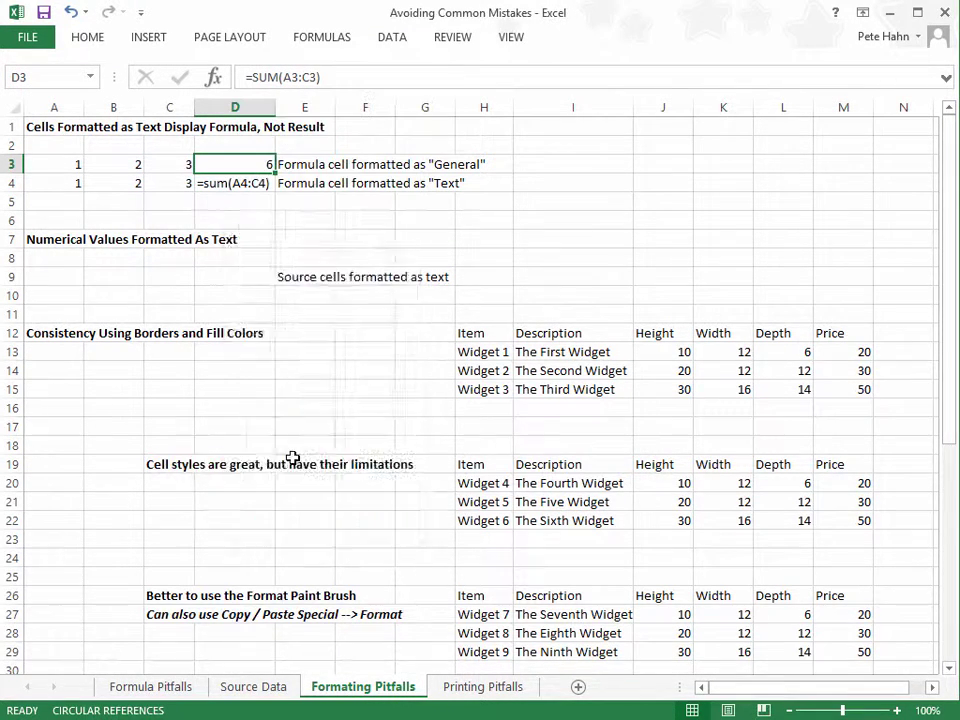
pyautogui.moveTo(364, 252)
pyautogui.mouseDown()
pyautogui.moveTo(688, 121)
pyautogui.moveTo(650, 81)
pyautogui.mouseUp()
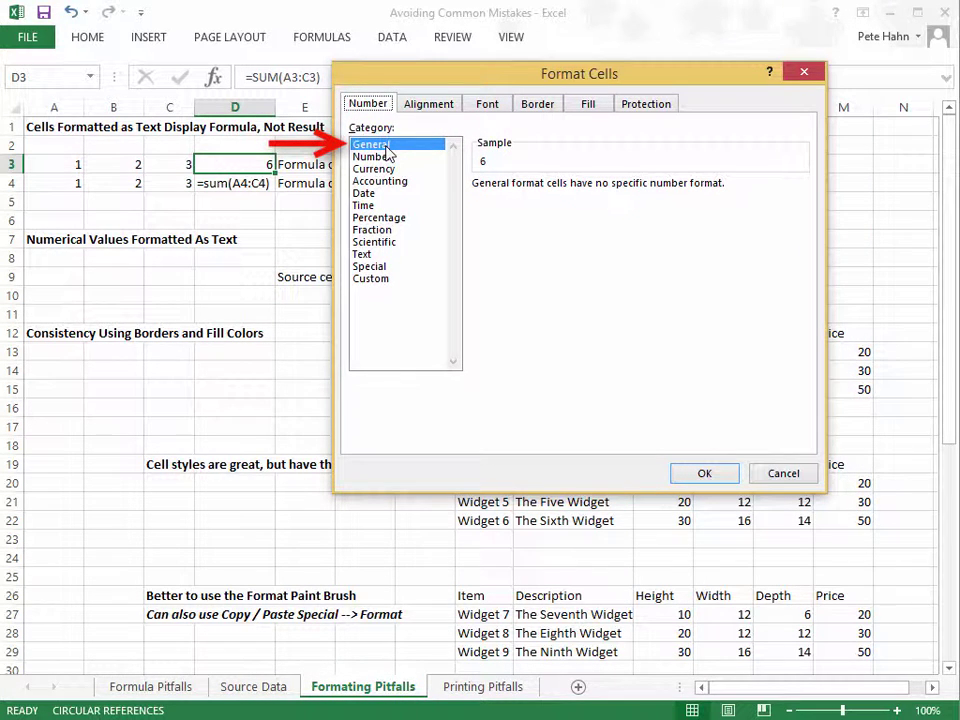
pyautogui.click(716, 476)
# Step: Change cell D4's number format to General and re-enter its existing formula so that it calculates
pyautogui.click(235, 184)
pyautogui.rightClick(237, 186)
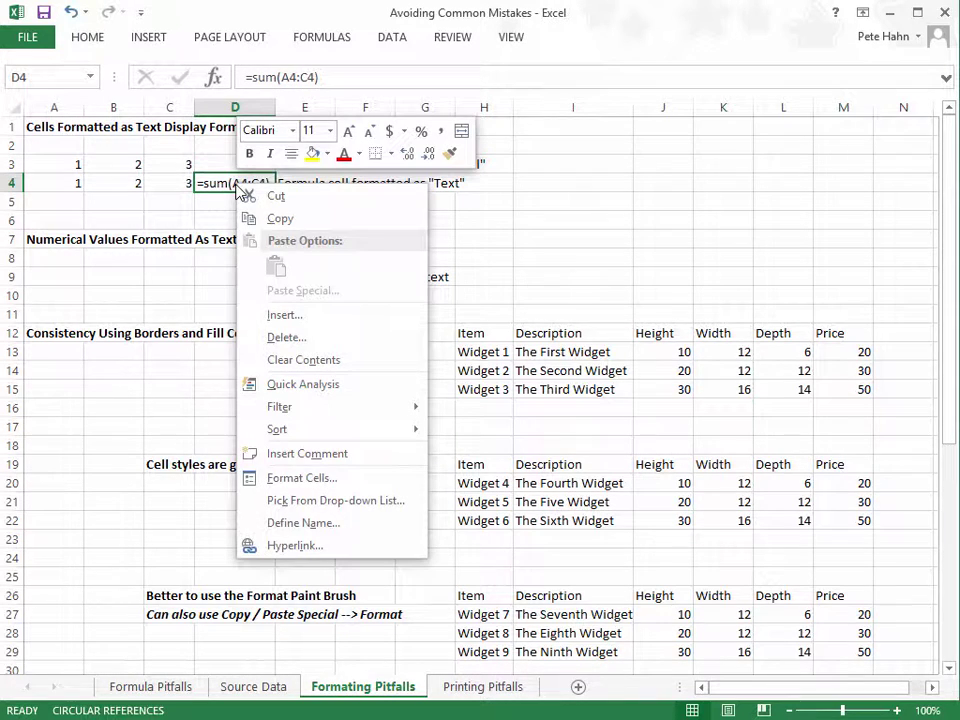
pyautogui.click(306, 478)
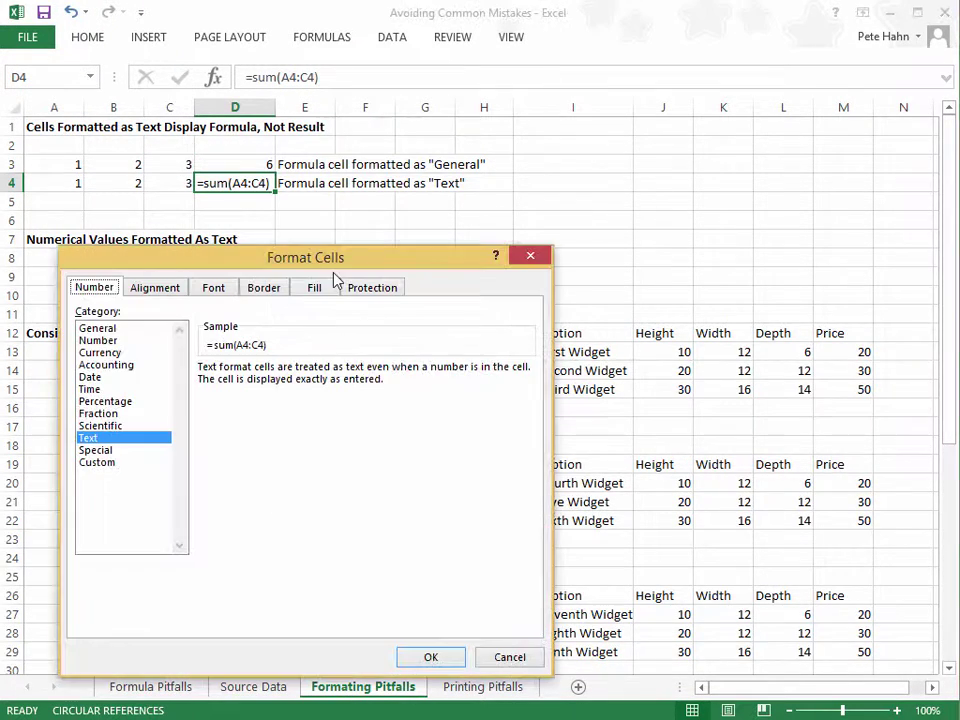
pyautogui.moveTo(354, 259); pyautogui.dragTo(675, 62)
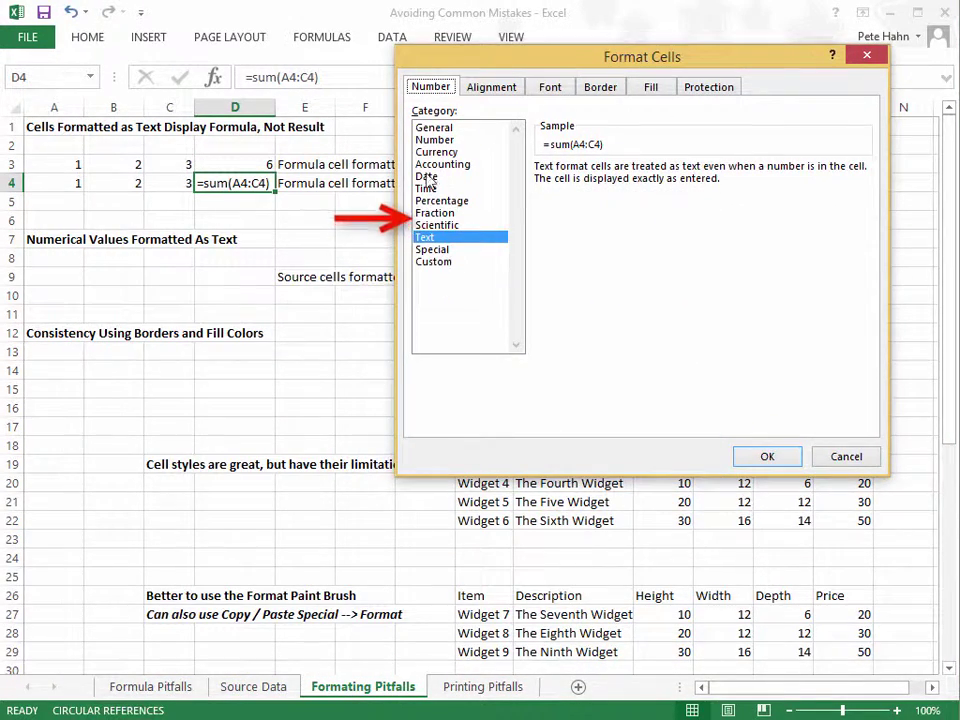
pyautogui.click(432, 129)
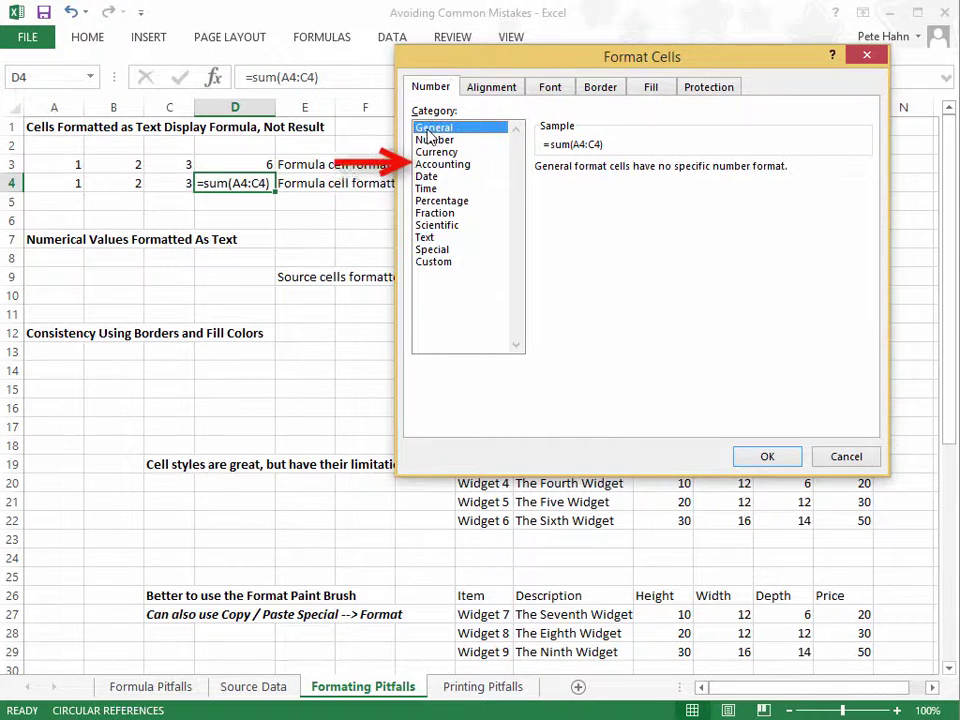
pyautogui.click(760, 457)
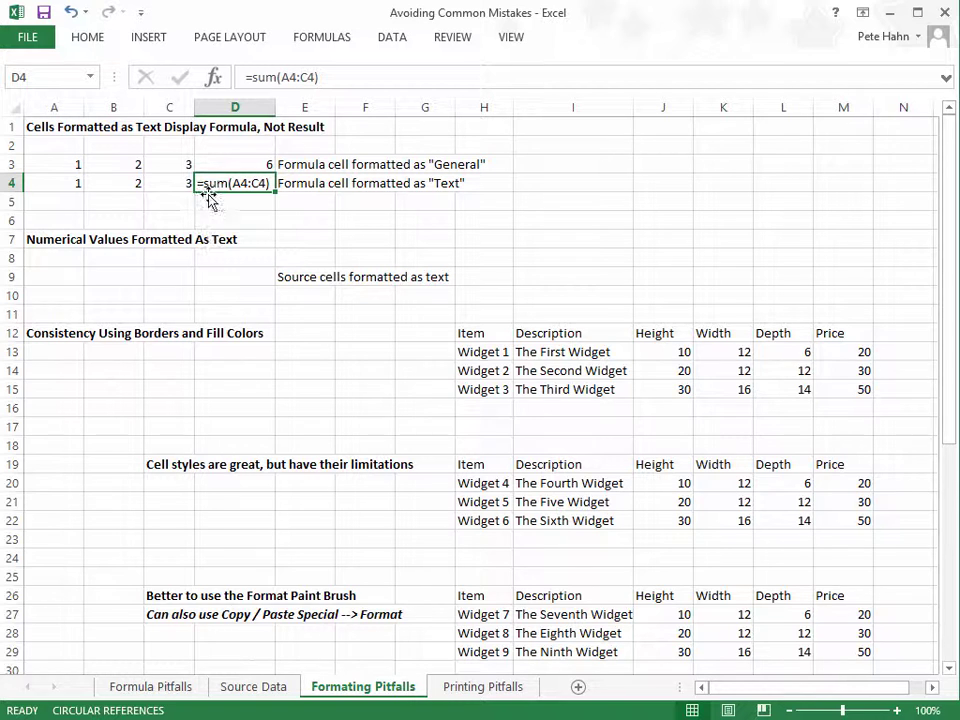
pyautogui.click(329, 77)
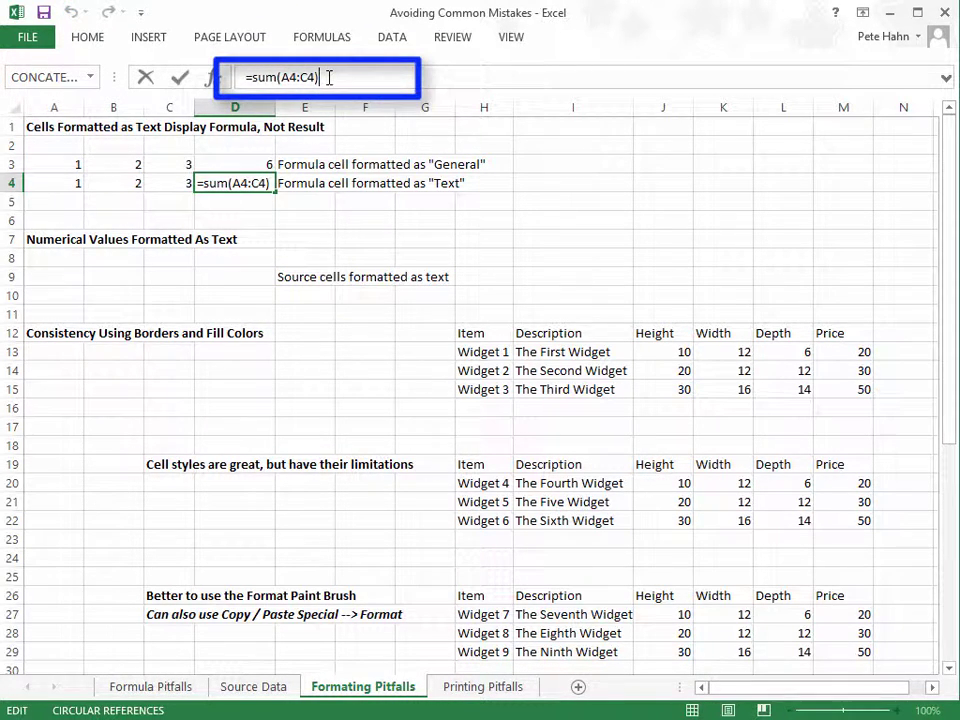
pyautogui.press('Return')
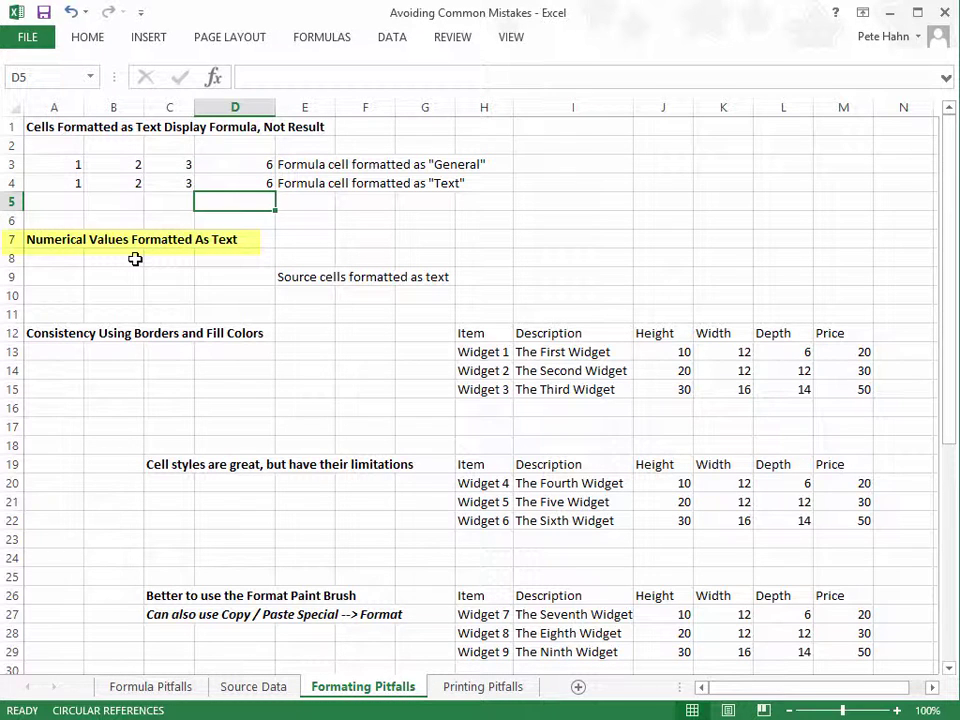
# Step: Enter the values 11, 17 and 2,014 in cells A9, B9 and C9
pyautogui.click(58, 277)
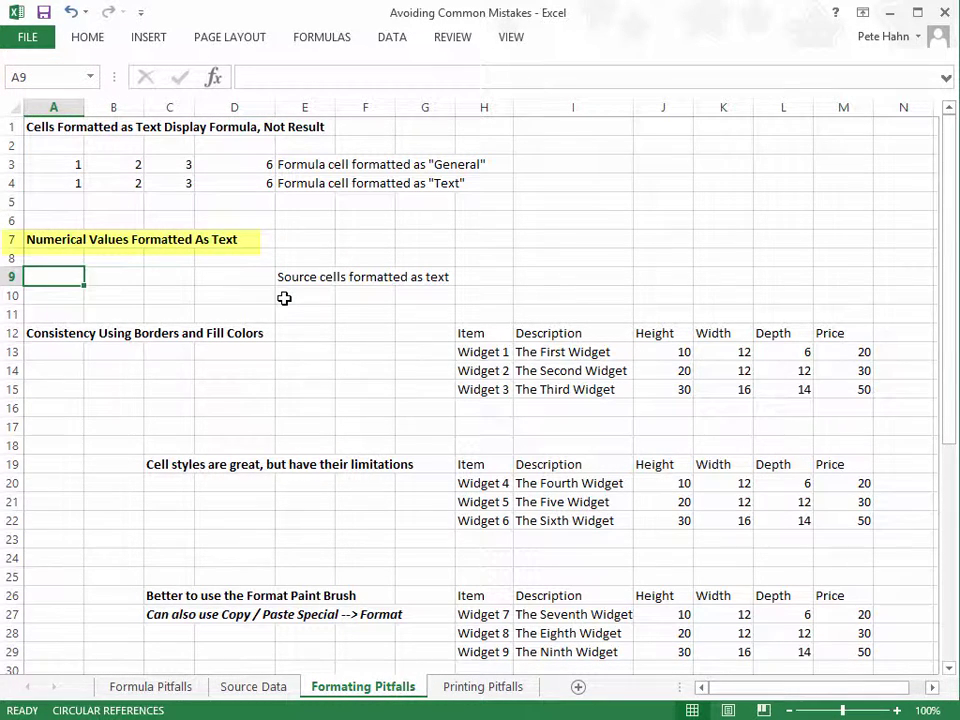
pyautogui.write('11')
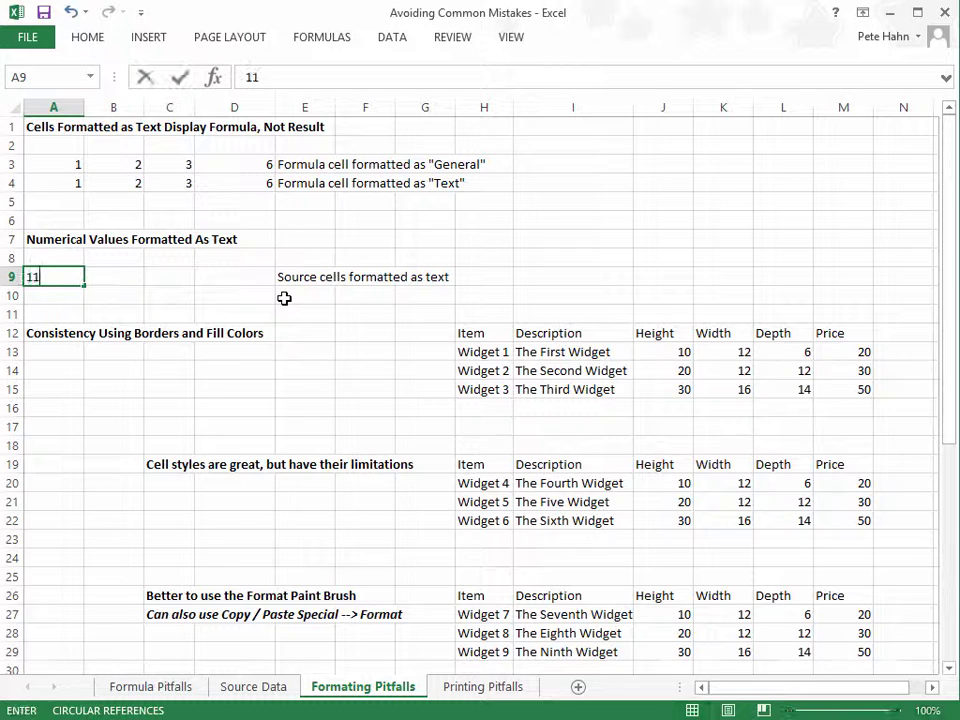
pyautogui.press('Tab')
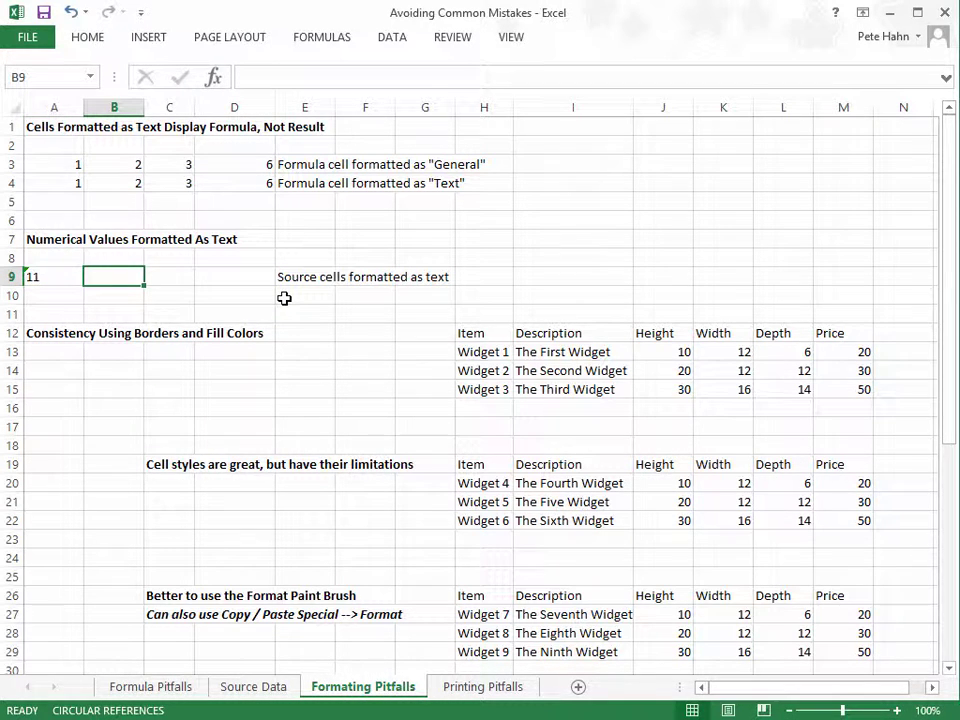
pyautogui.write('17')
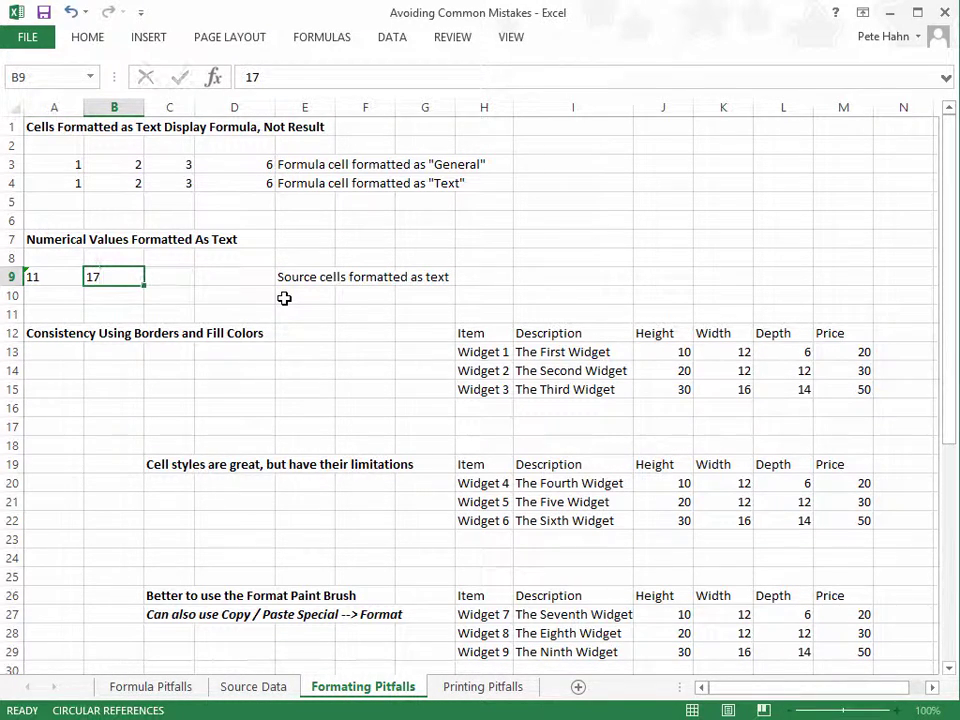
pyautogui.press('Tab')
pyautogui.write('2')
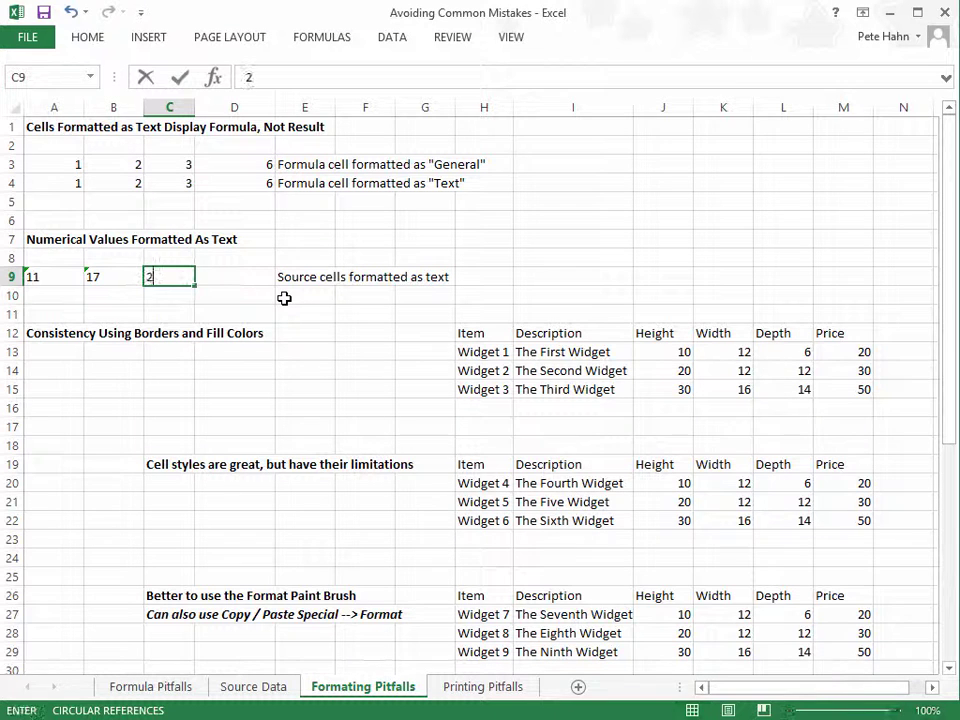
pyautogui.write(',1')
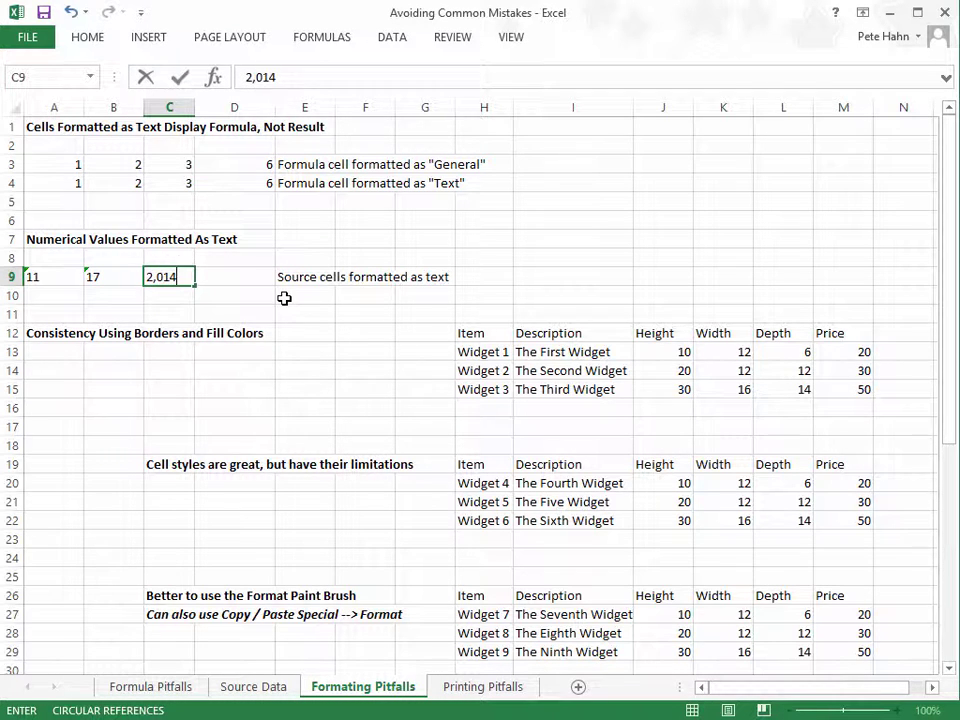
pyautogui.press('Tab')
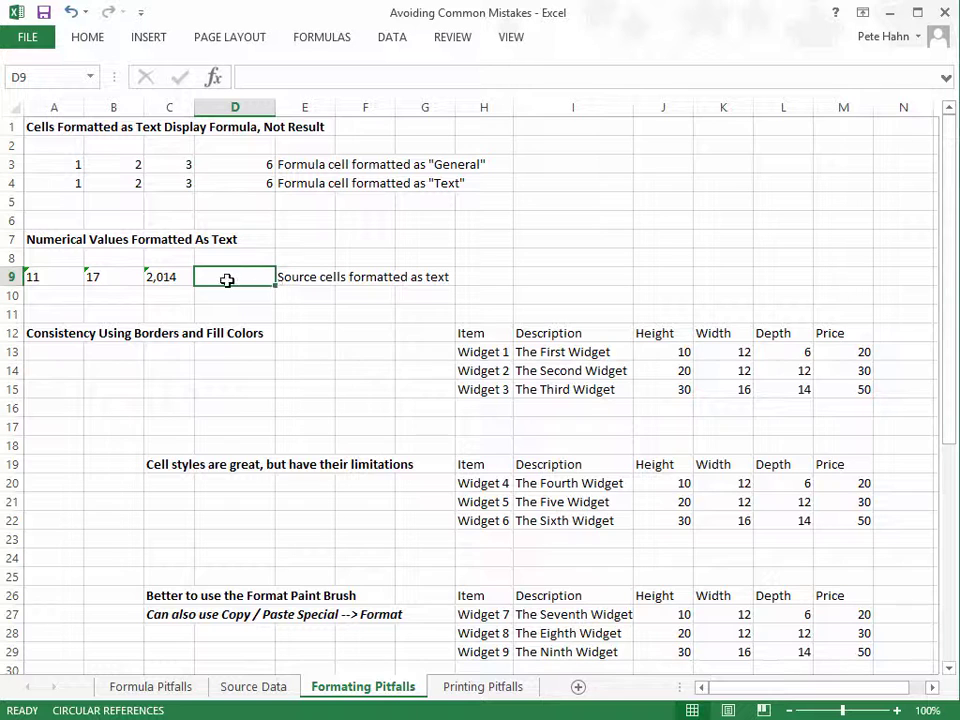
# Step: Enter the formula =sum(A9:C9) in cell D9
pyautogui.write('=su')
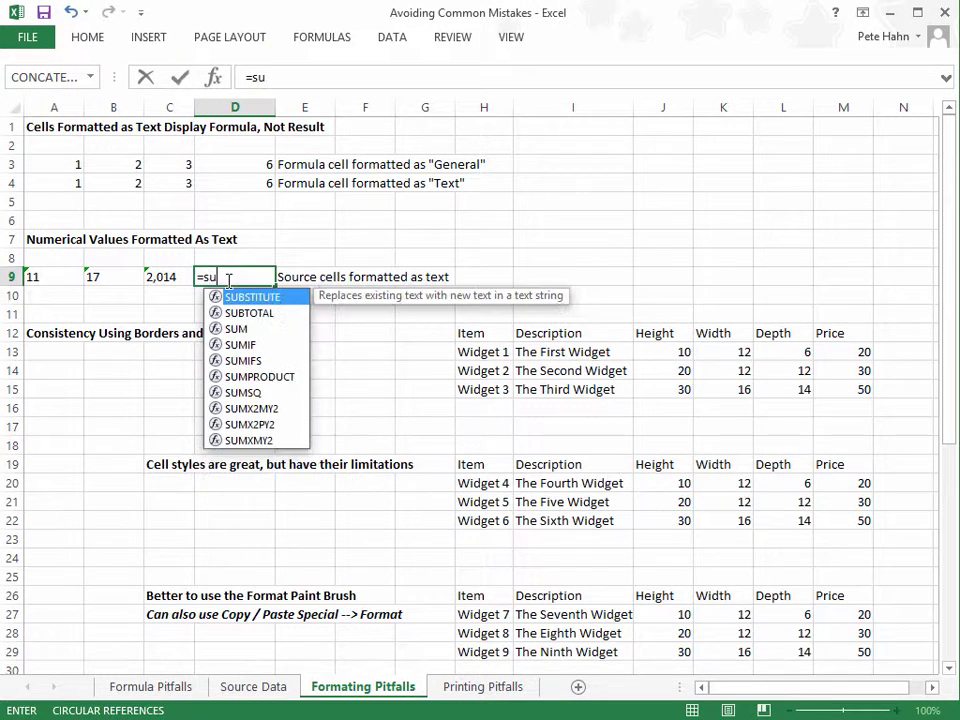
pyautogui.write('m(')
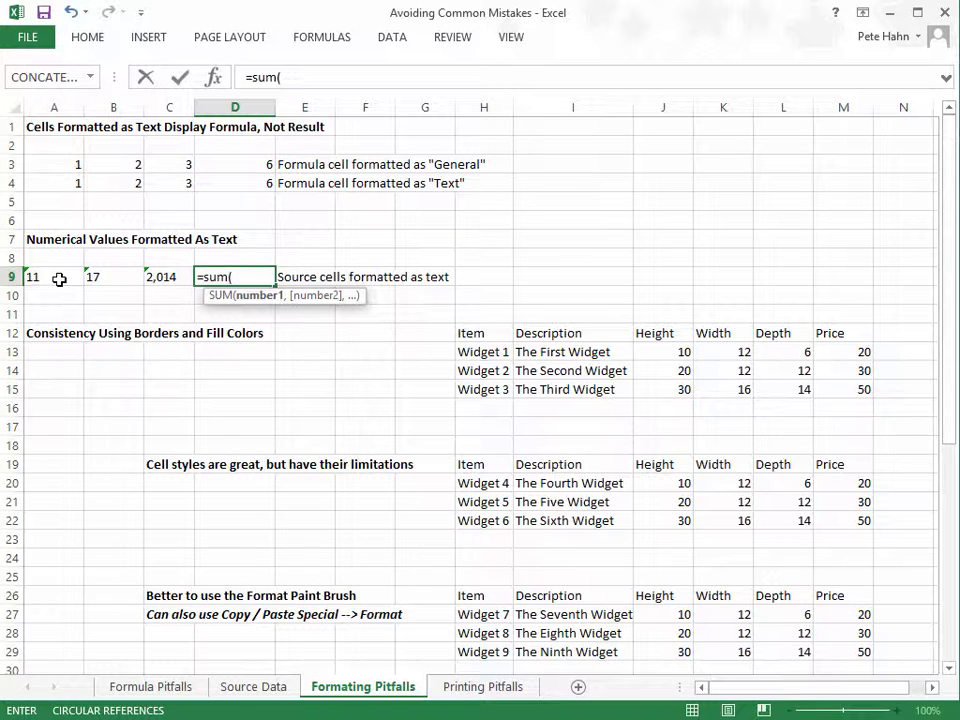
pyautogui.moveTo(52, 279); pyautogui.dragTo(154, 274)
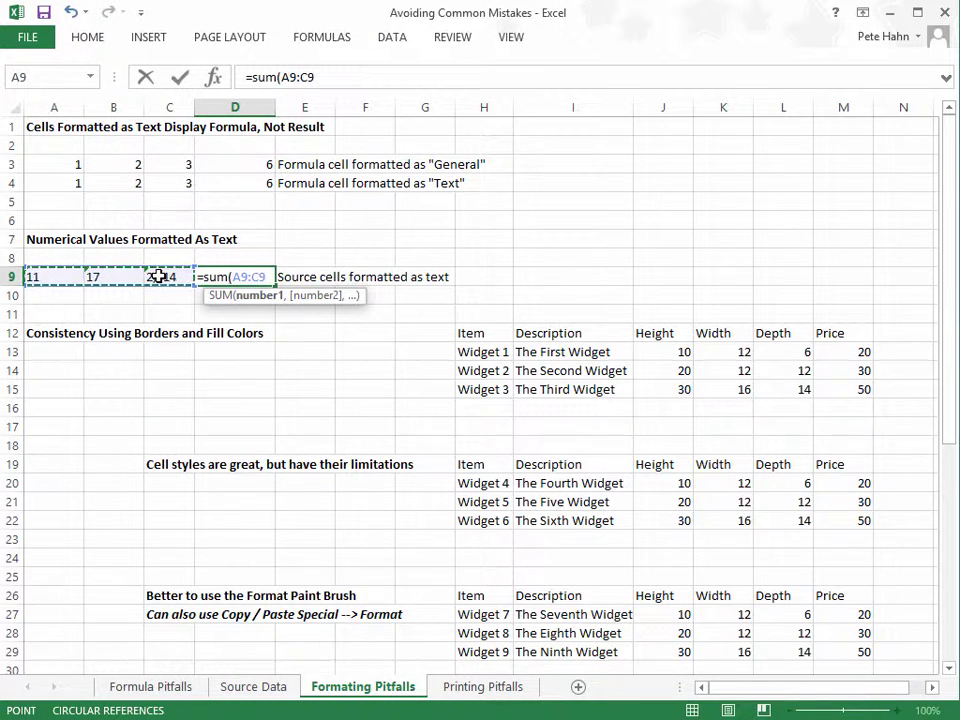
pyautogui.write(')')
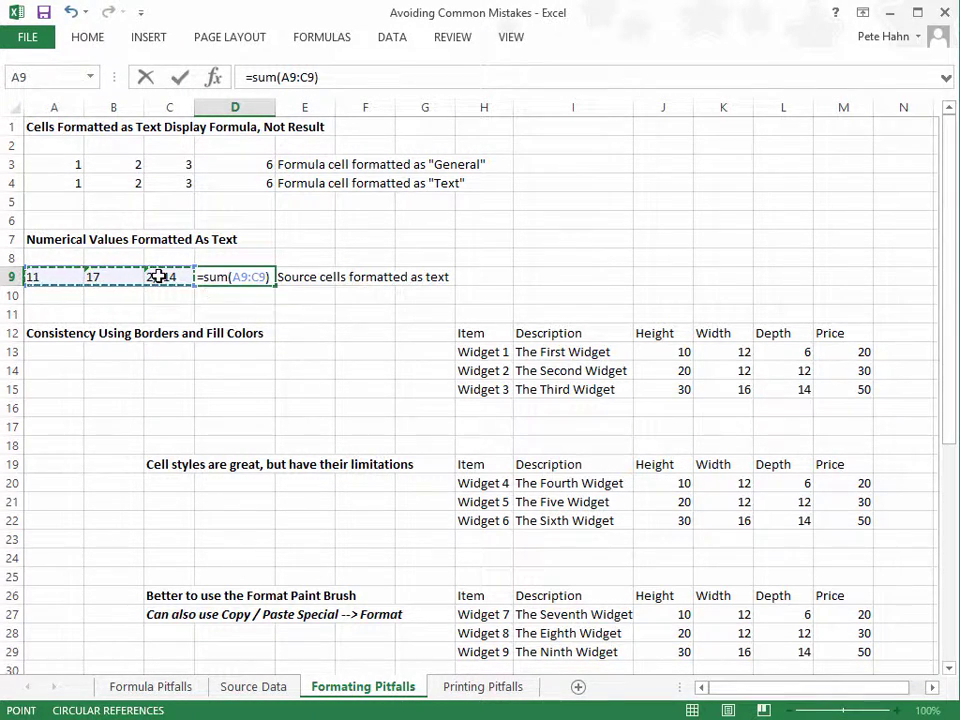
pyautogui.press('Return')
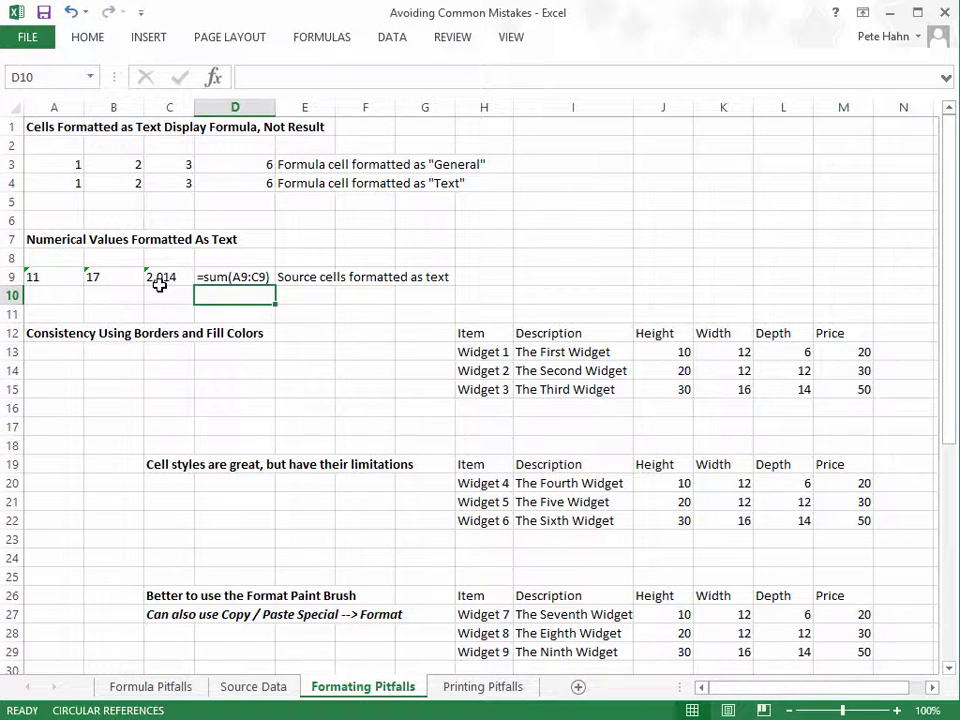
# Step: Change cell D9's number format to General and re-enter its existing formula so that it calculates
pyautogui.click(208, 276)
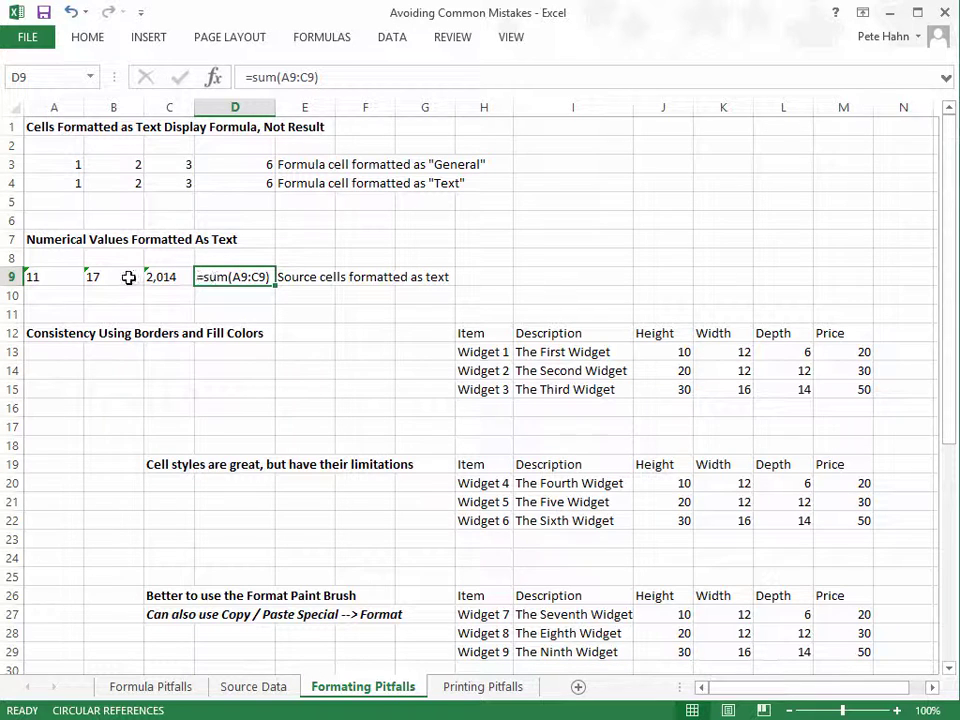
pyautogui.rightClick(252, 277)
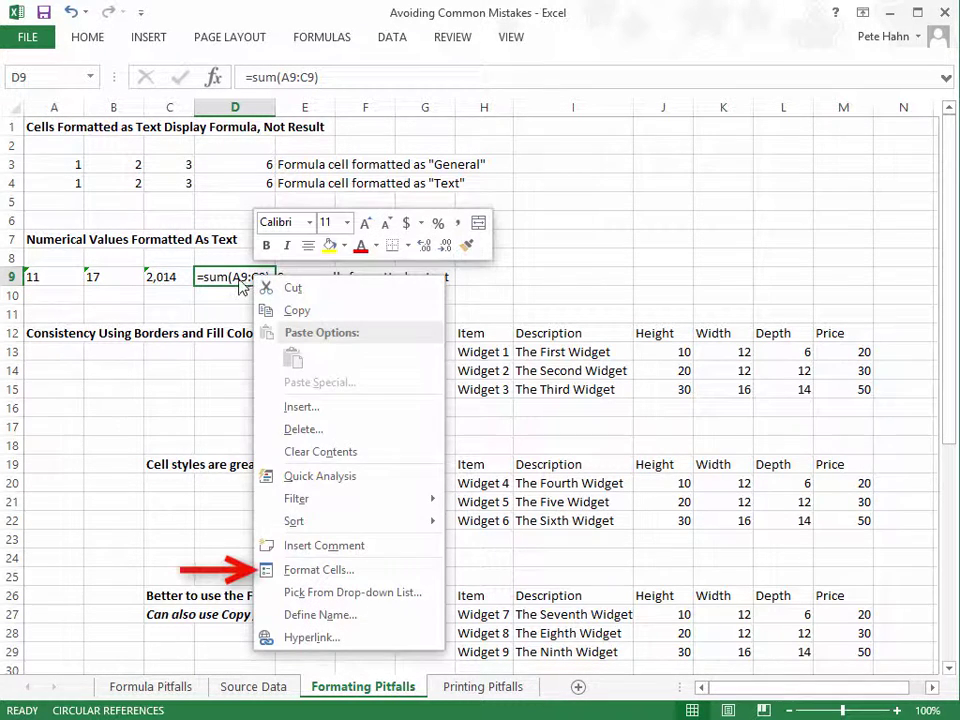
pyautogui.click(316, 570)
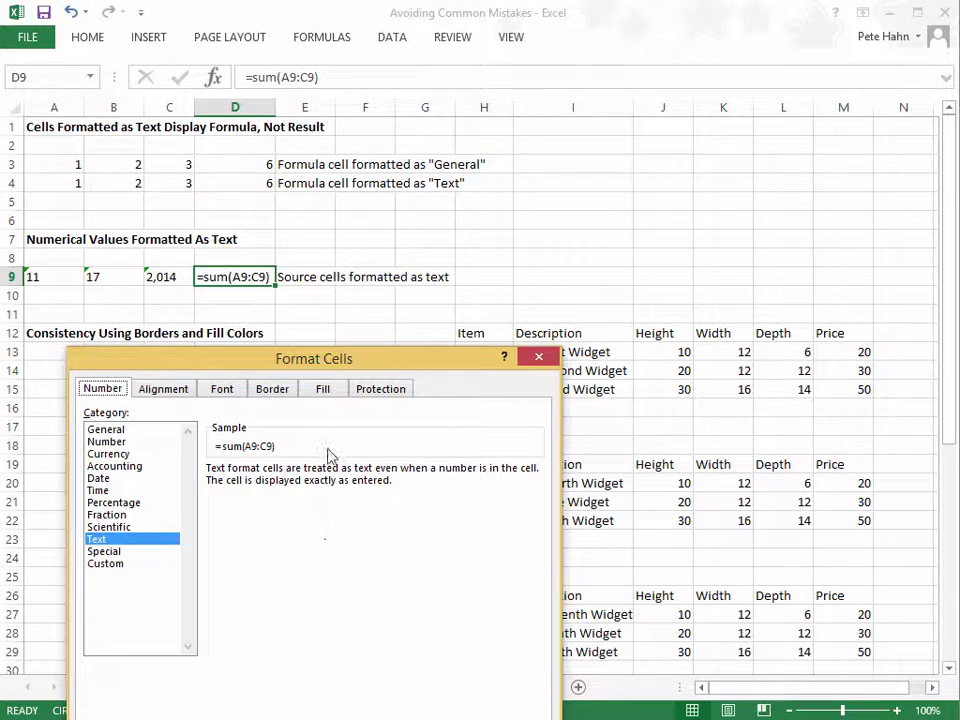
pyautogui.moveTo(352, 351); pyautogui.dragTo(635, 169)
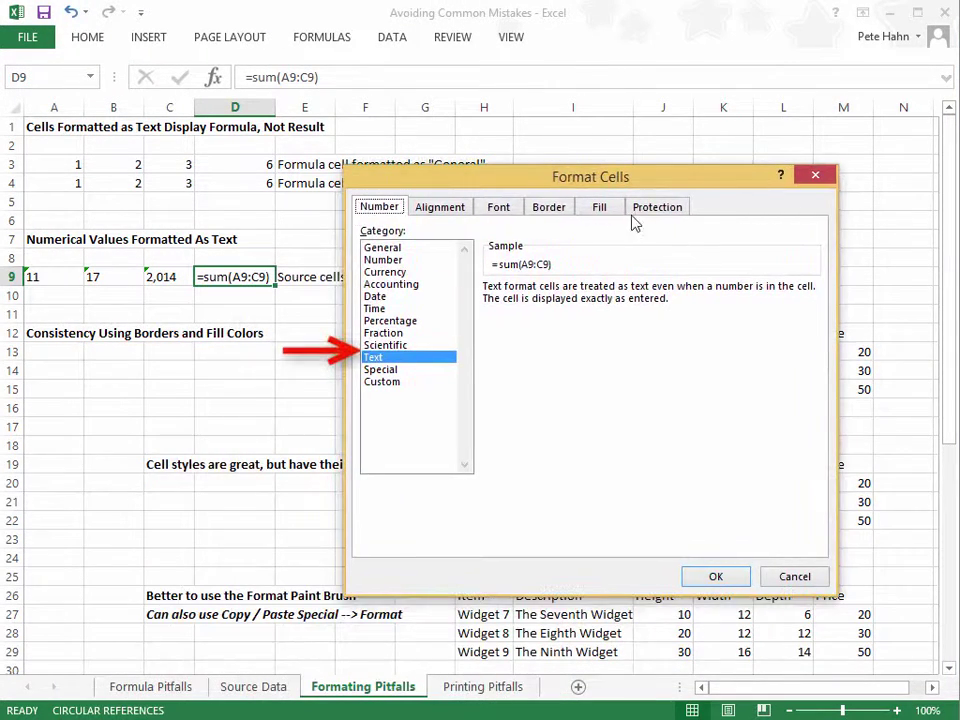
pyautogui.click(389, 247)
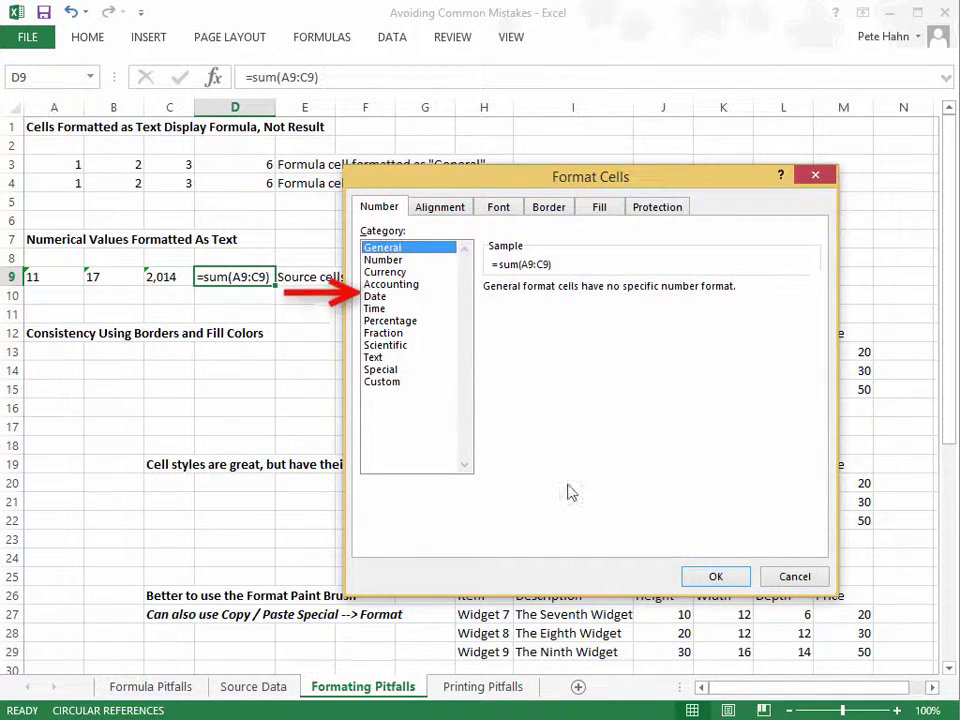
pyautogui.click(715, 575)
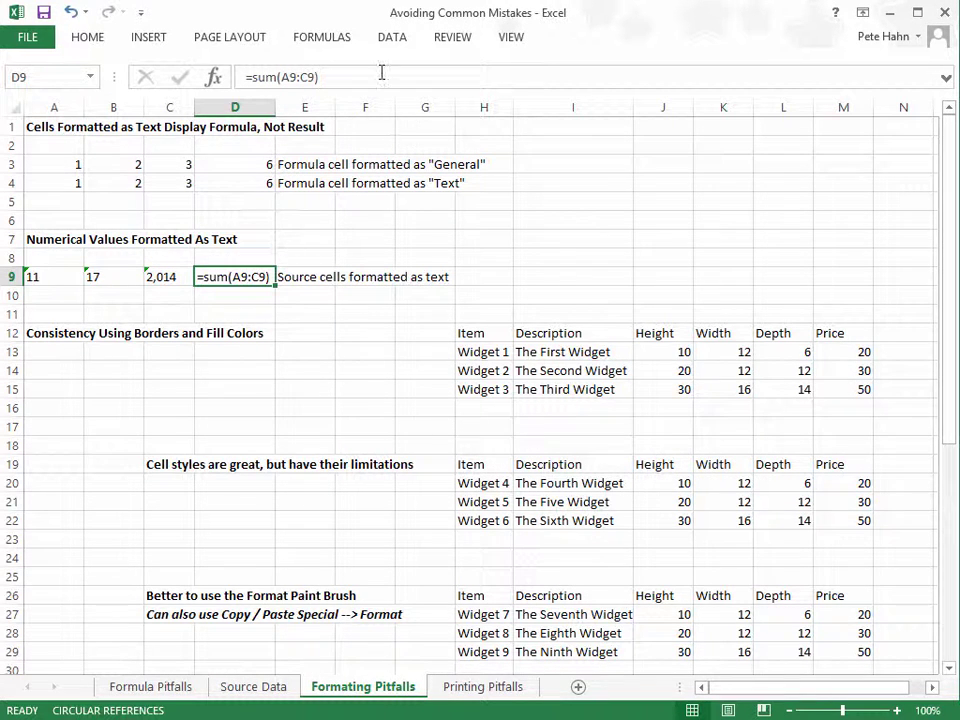
pyautogui.click(339, 75)
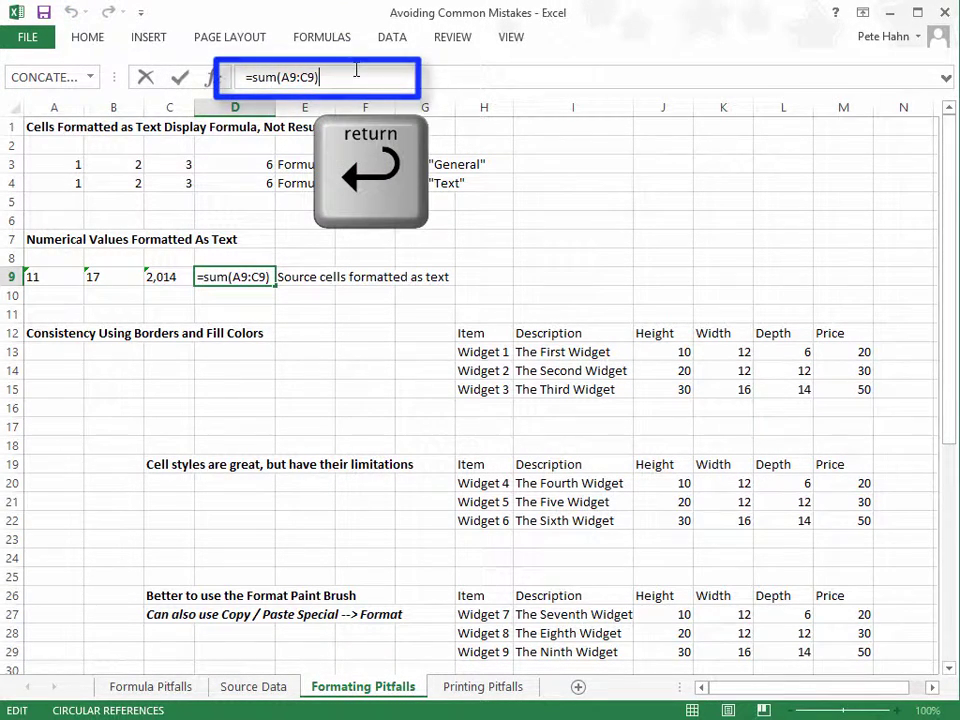
pyautogui.press('Return')
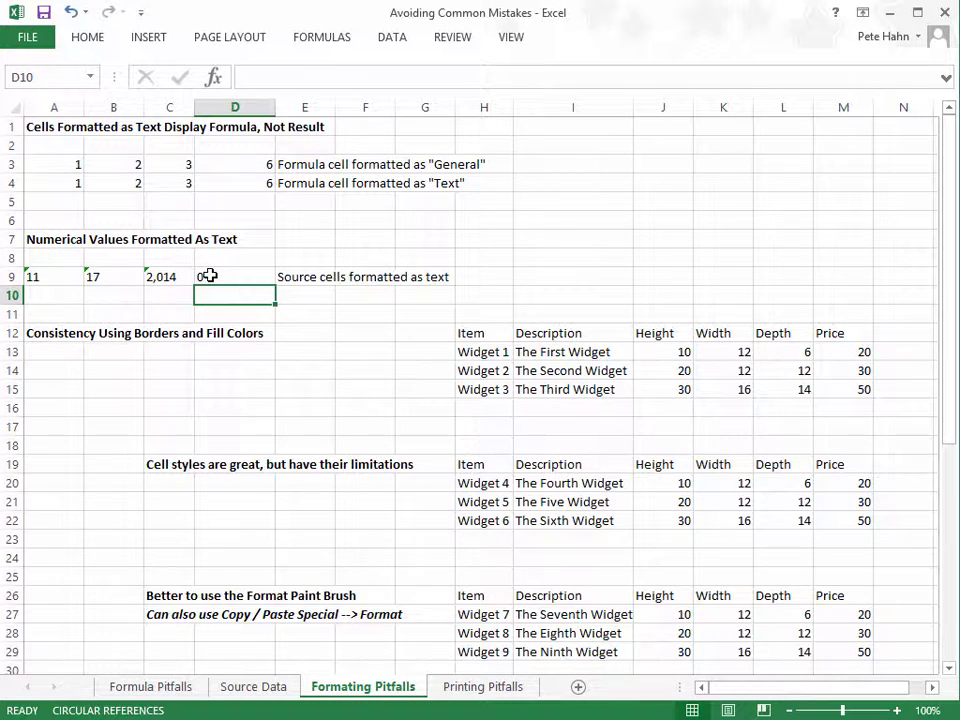
# Step: Check D9's formula and review the error-checking message and options for the source cells A9:C9 without applying any
pyautogui.click(208, 275)
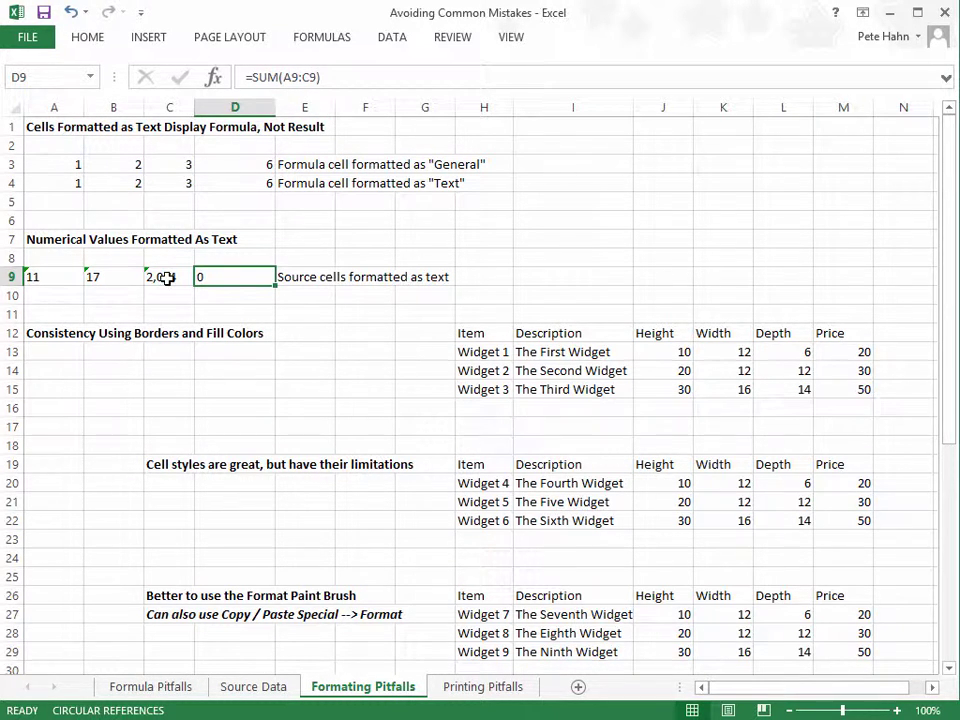
pyautogui.moveTo(64, 277); pyautogui.dragTo(152, 277)
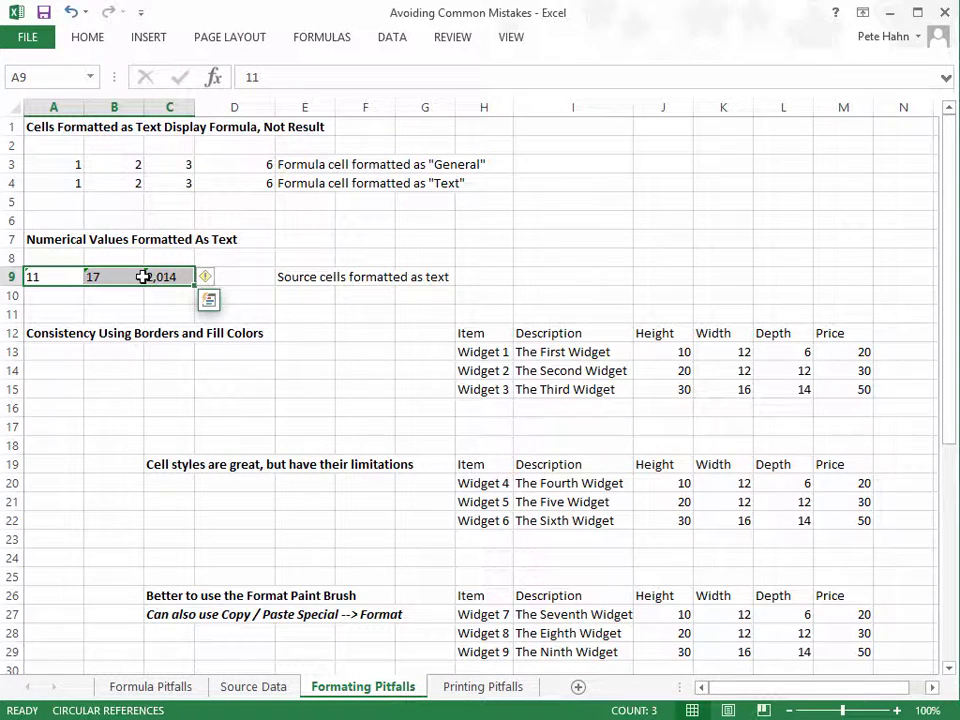
pyautogui.moveTo(208, 287)
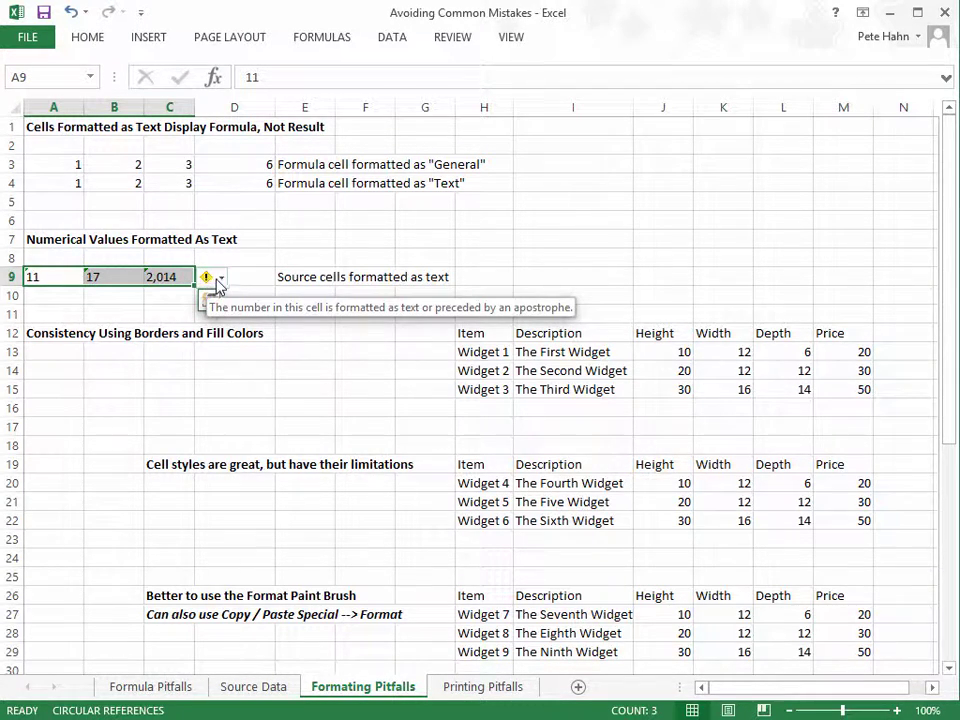
pyautogui.click(221, 280)
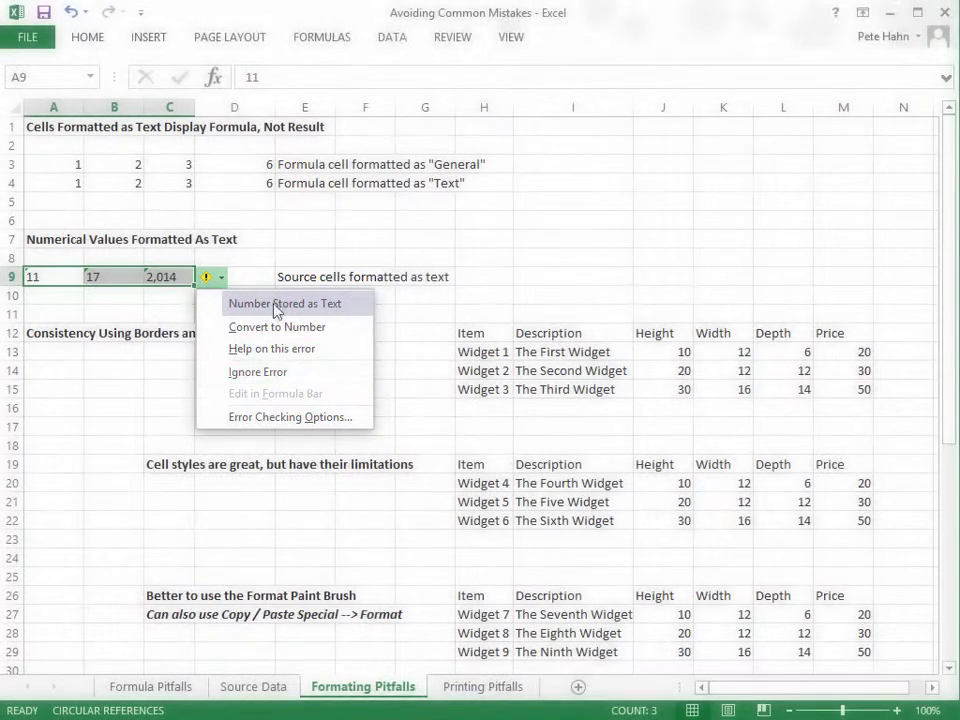
pyautogui.click(89, 274)
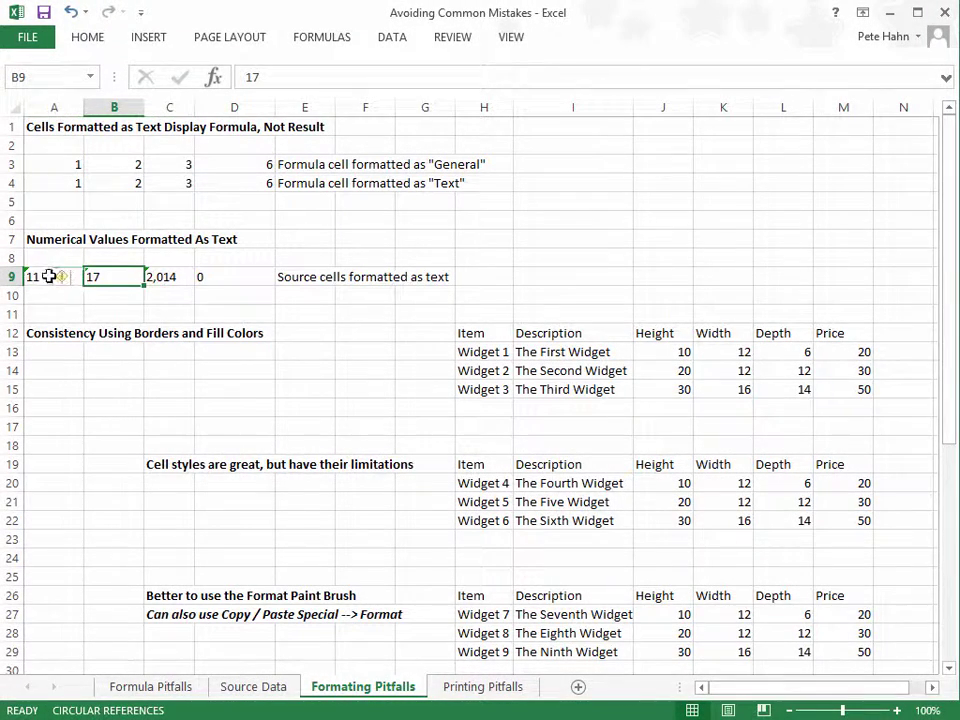
# Step: Change the number format of cells A9:C9 to General
pyautogui.moveTo(45, 275); pyautogui.dragTo(168, 278)
pyautogui.rightClick(169, 277)
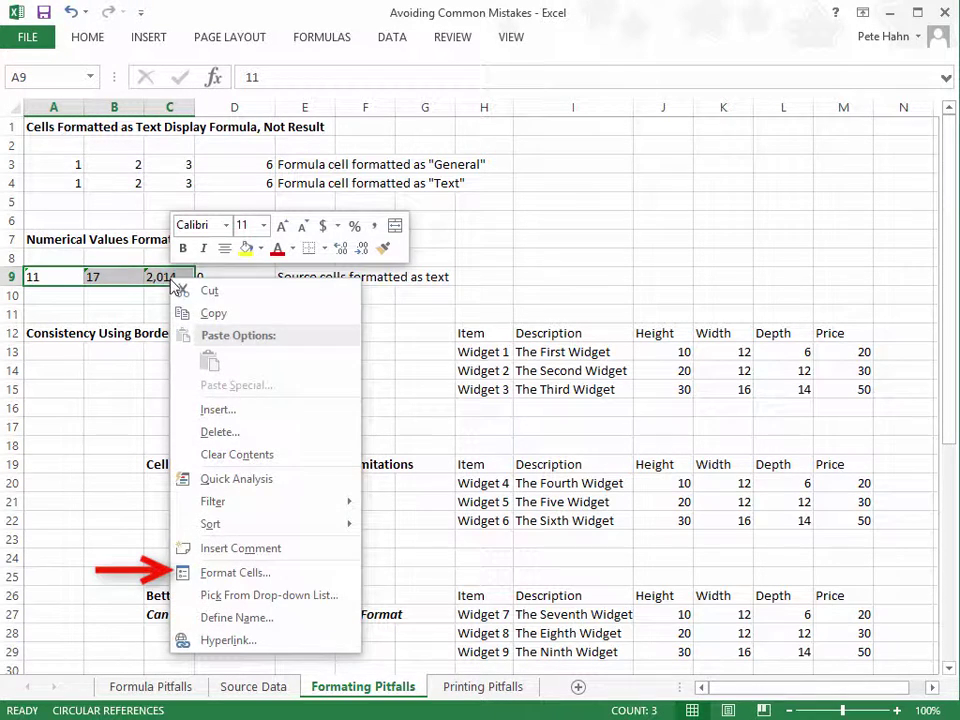
pyautogui.click(252, 572)
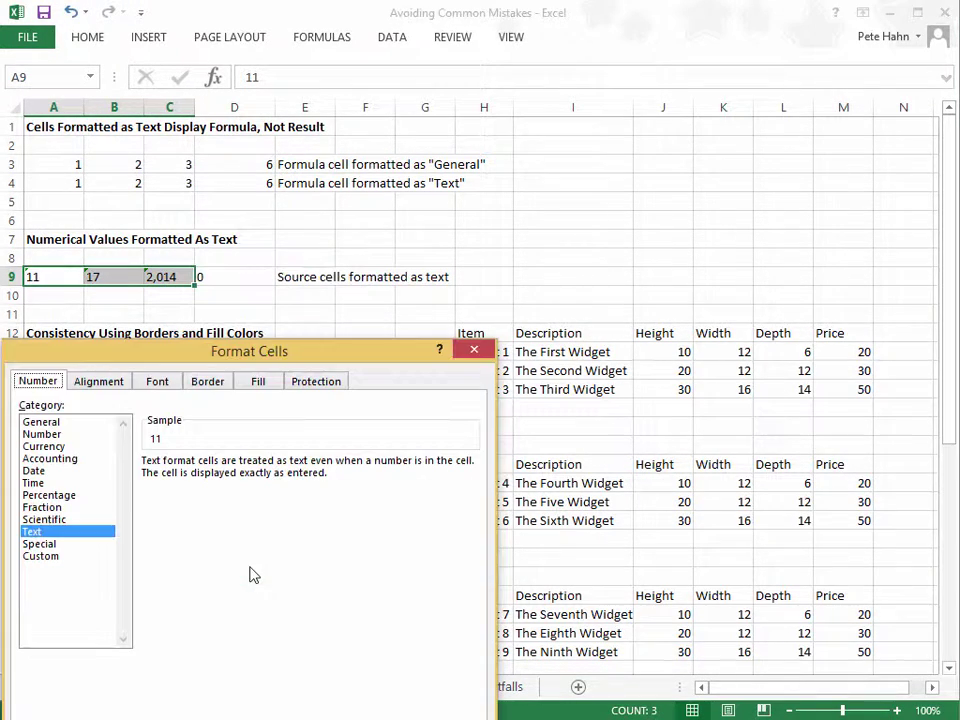
pyautogui.moveTo(335, 368); pyautogui.dragTo(632, 167)
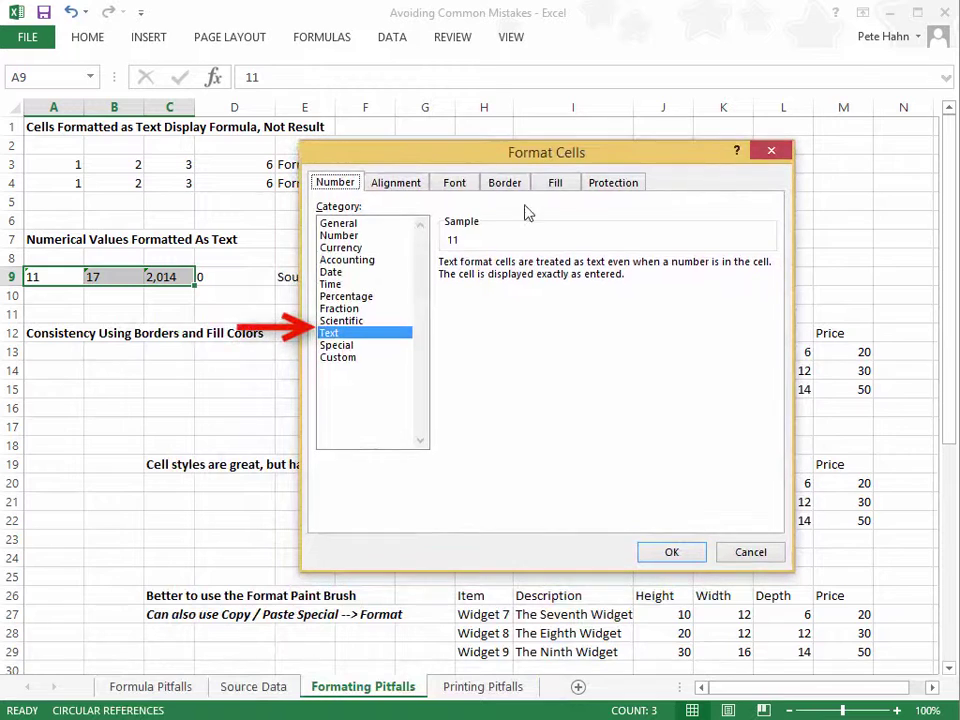
pyautogui.click(338, 224)
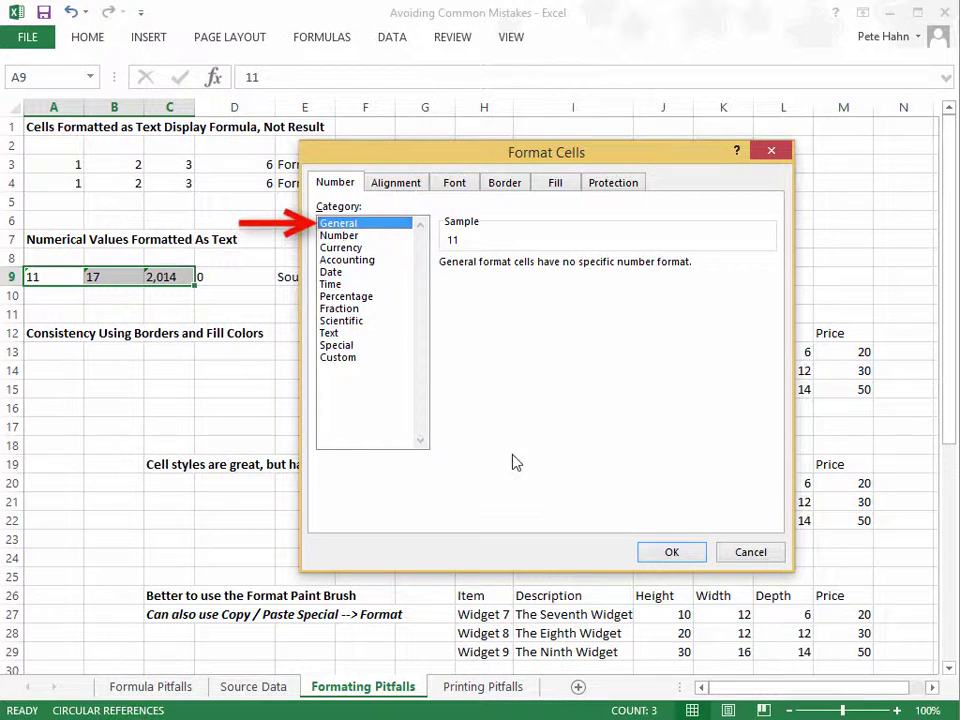
pyautogui.click(672, 552)
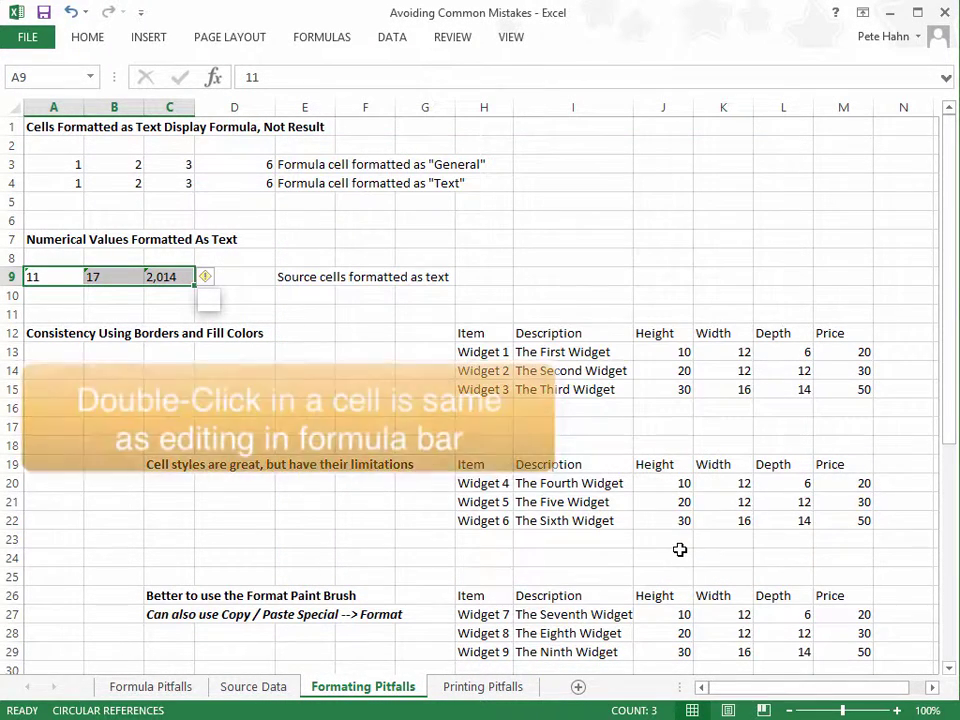
# Step: Re-enter the existing values in cells A9, B9 and C9 so that they convert to numbers
pyautogui.click(66, 279)
pyautogui.doubleClick(66, 279)
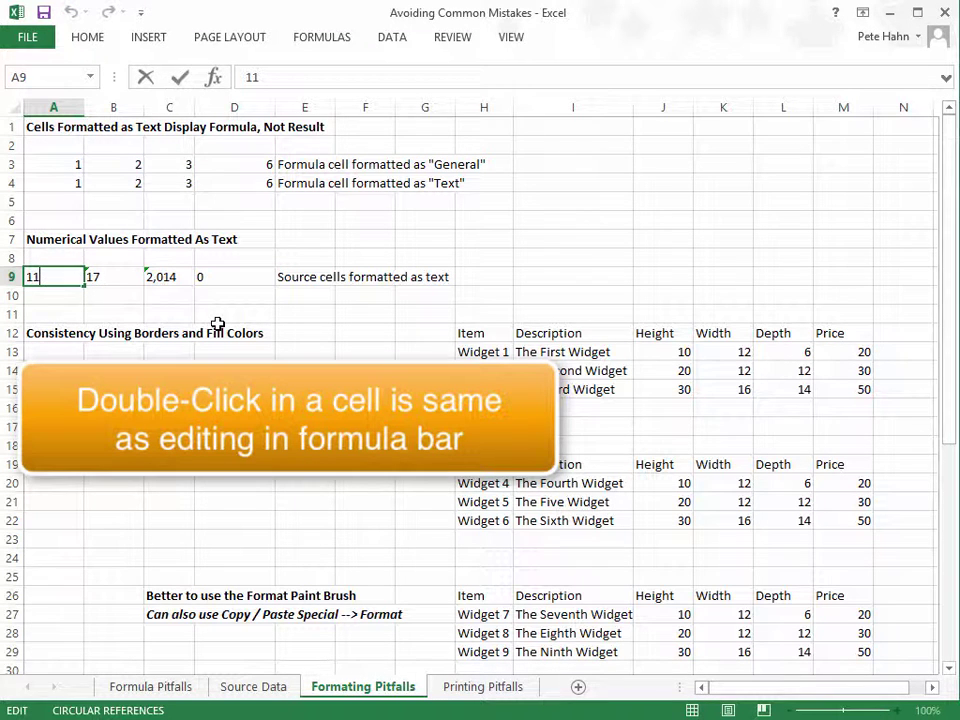
pyautogui.press('Return')
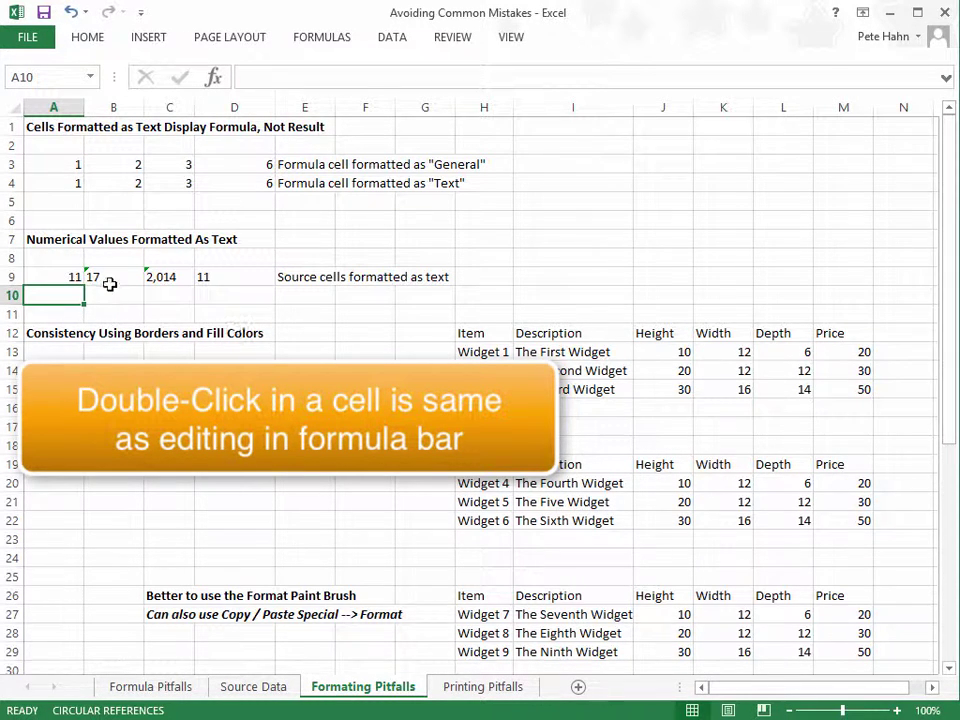
pyautogui.click(111, 277)
pyautogui.doubleClick(111, 277)
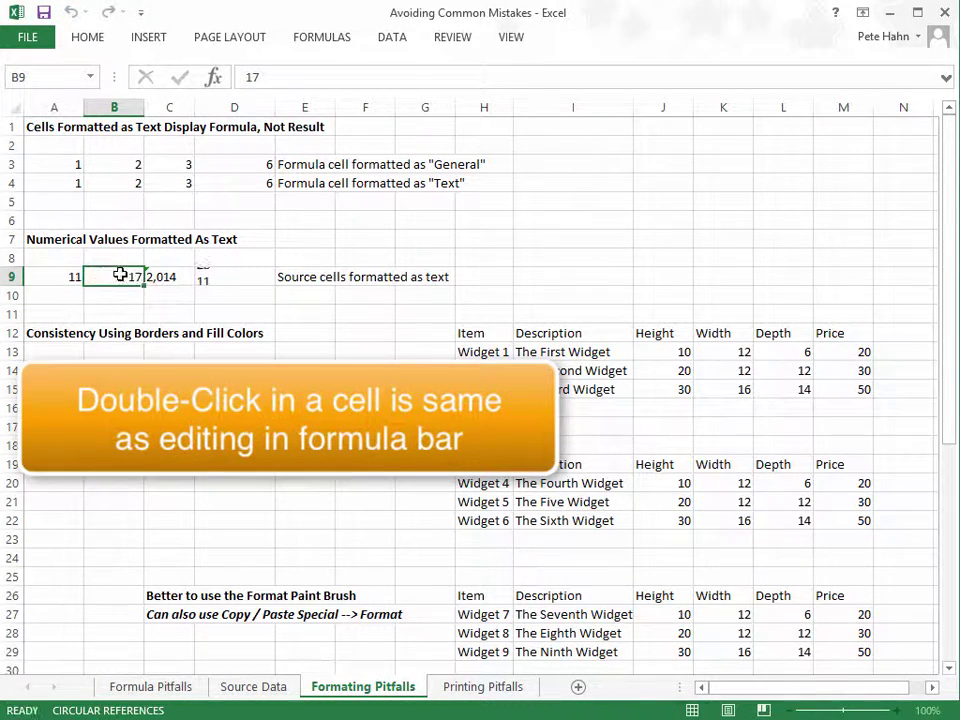
pyautogui.press('Return')
pyautogui.doubleClick(178, 278)
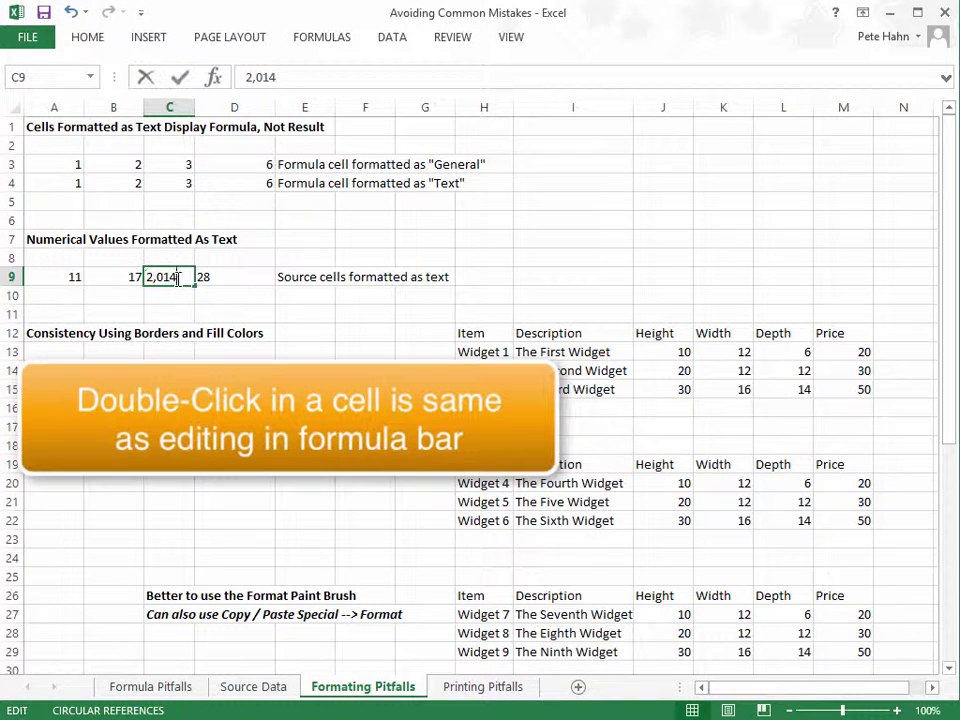
pyautogui.press('Return')
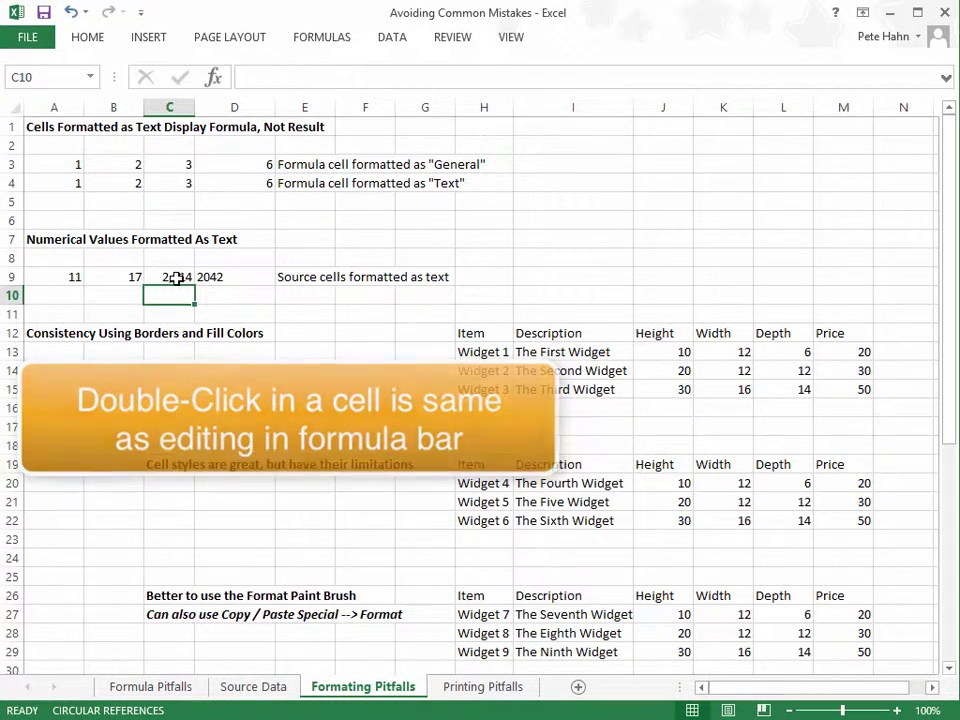
# Step: Examine the three widget tables in H12:M15, H19:M22 and H26:M29 to compare their formatting
pyautogui.click(317, 279)
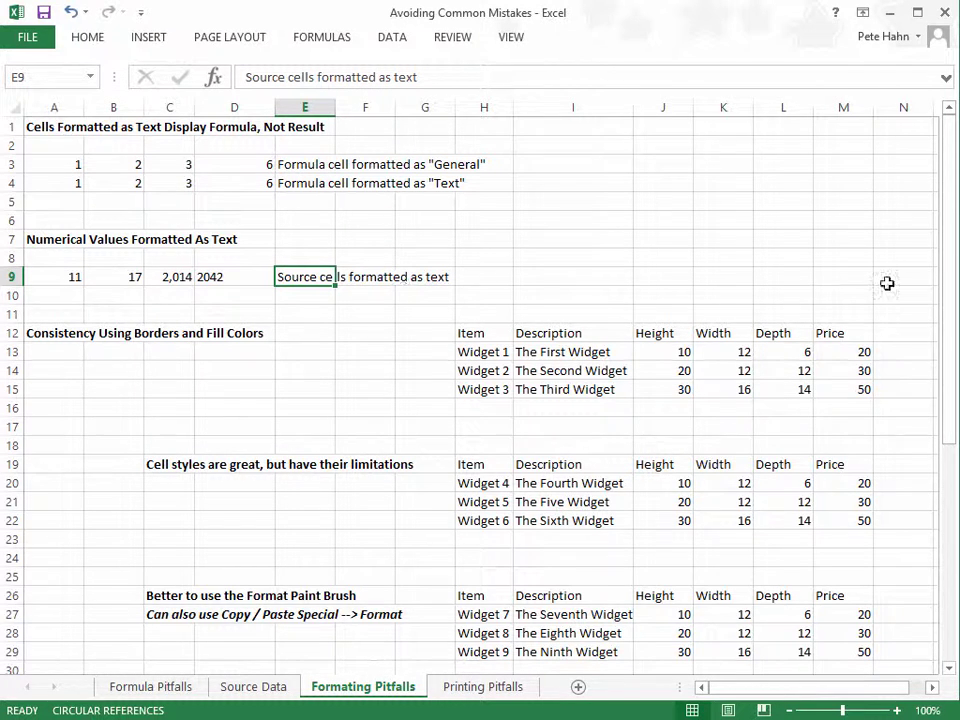
pyautogui.moveTo(947, 242); pyautogui.dragTo(955, 357)
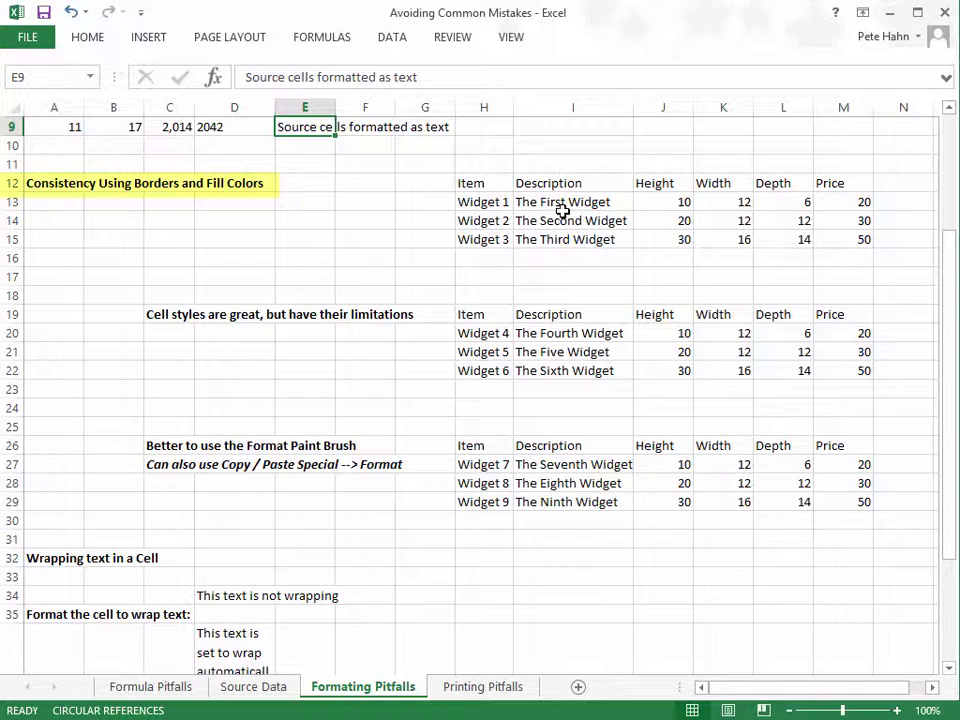
pyautogui.moveTo(466, 186); pyautogui.dragTo(861, 238)
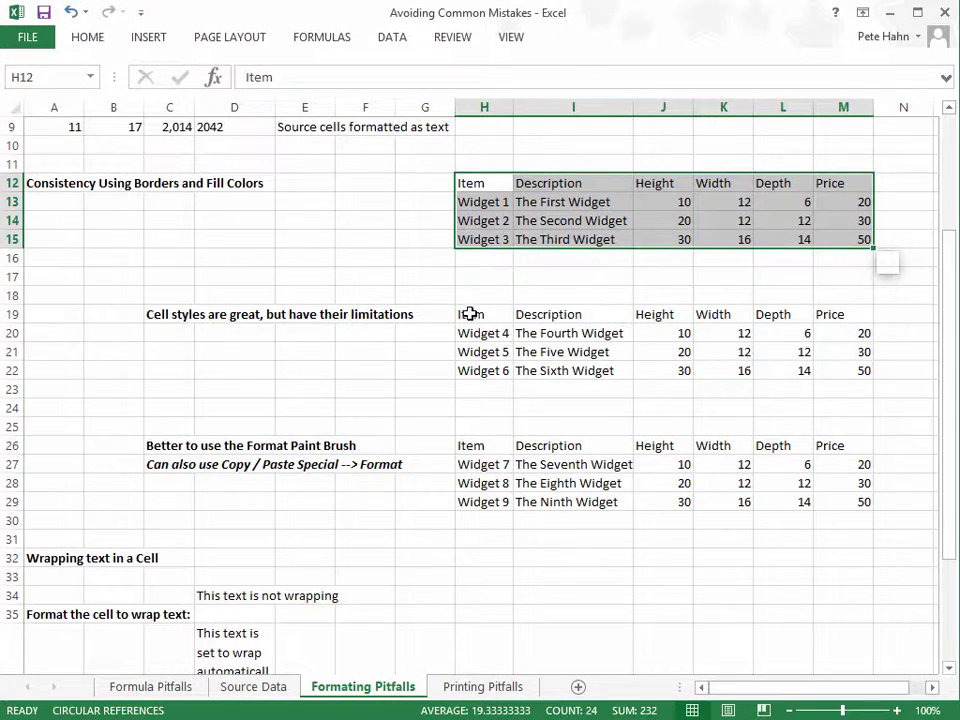
pyautogui.moveTo(470, 314); pyautogui.dragTo(848, 386)
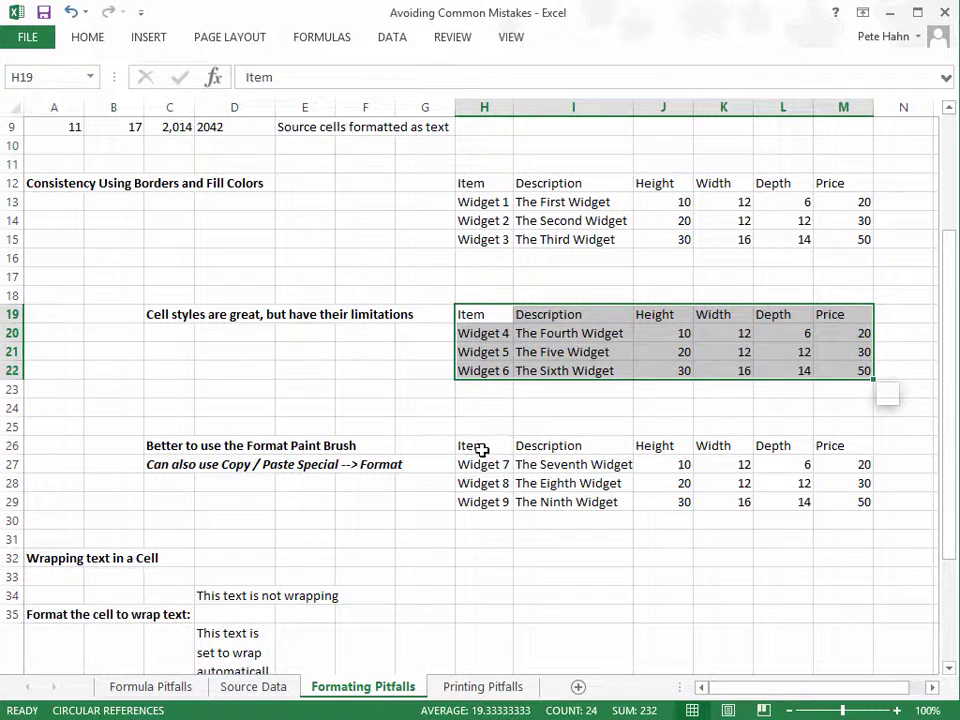
pyautogui.moveTo(481, 450); pyautogui.dragTo(850, 505)
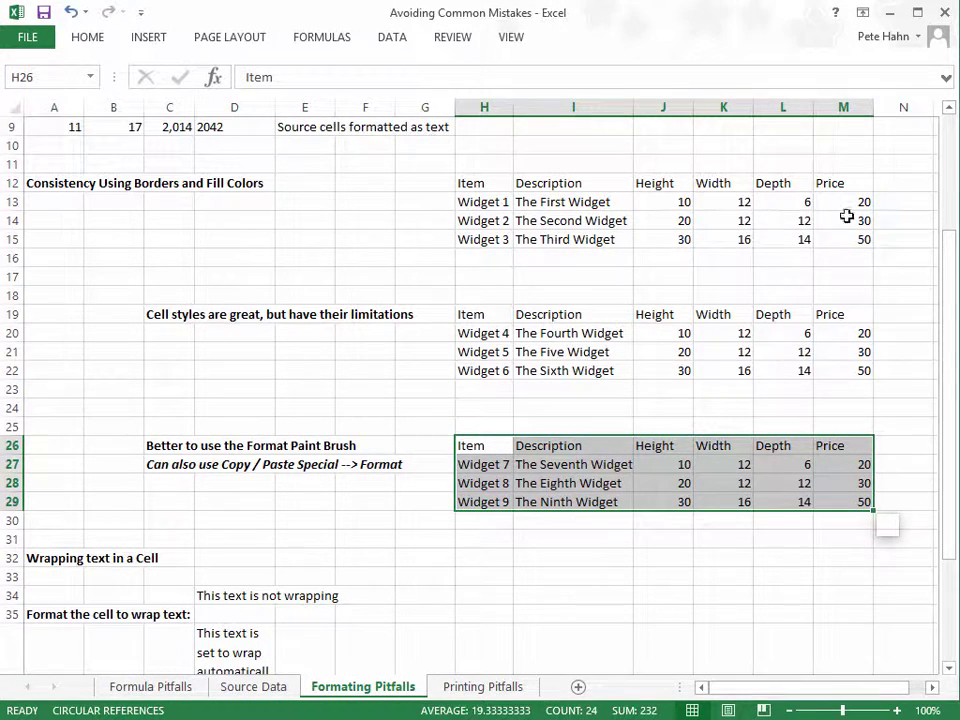
# Step: Make the header row of the first widget table, H12:M12, bold
pyautogui.moveTo(491, 182); pyautogui.dragTo(843, 182)
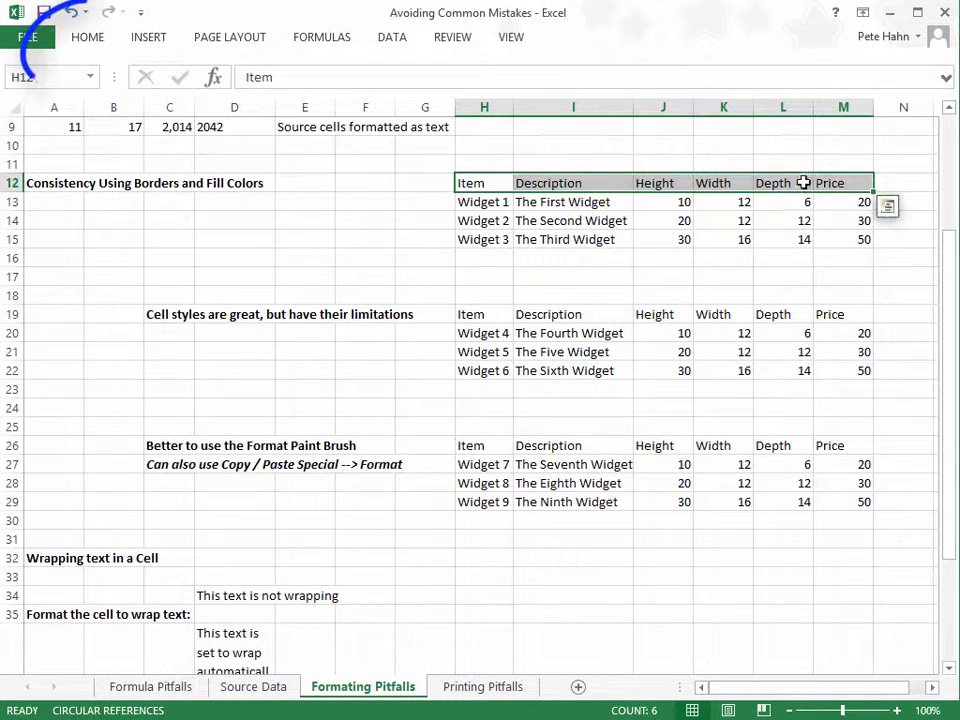
pyautogui.click(87, 40)
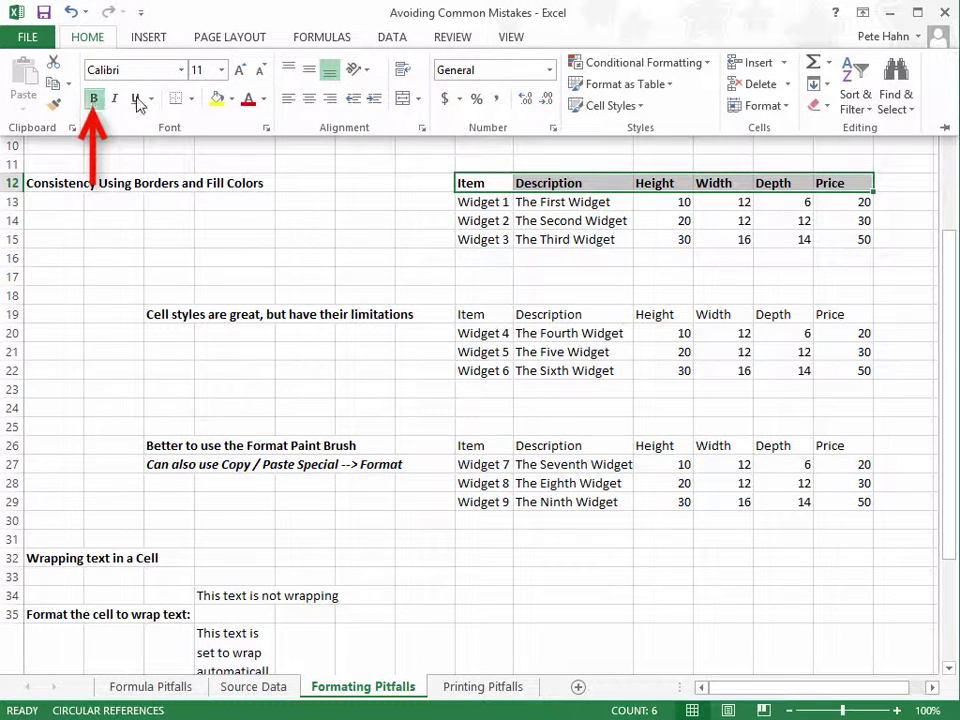
# Step: Center and underline the header row H12:M12 of the first widget table
pyautogui.click(310, 100)
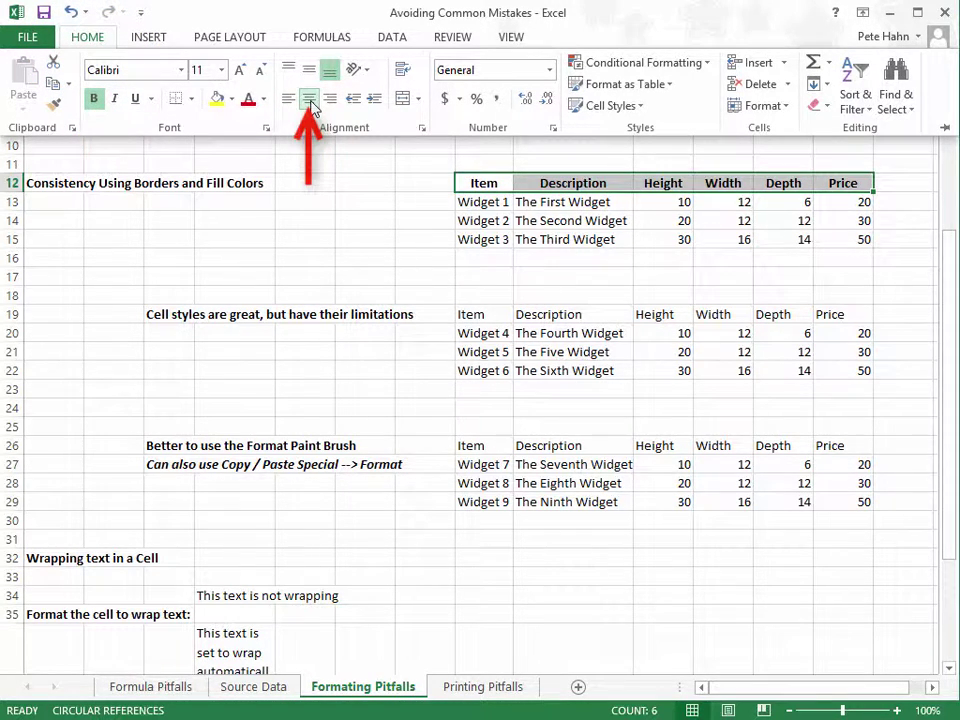
pyautogui.click(136, 99)
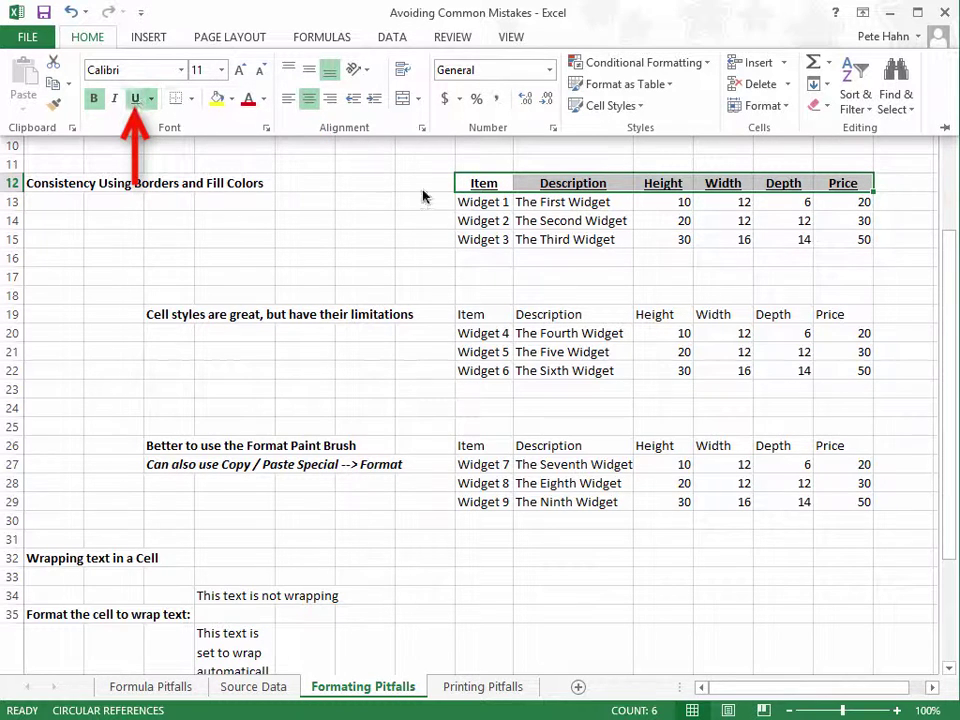
pyautogui.click(463, 221)
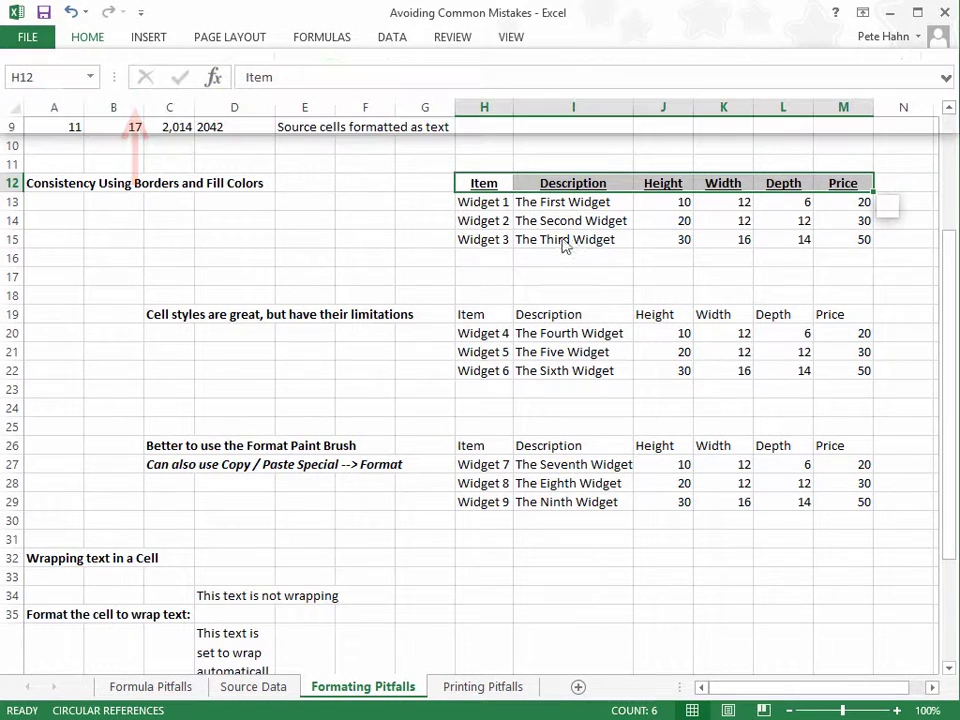
# Step: Center the height, width and depth values in J13:L15 of the first widget table
pyautogui.click(476, 204)
pyautogui.moveTo(664, 201); pyautogui.dragTo(763, 240)
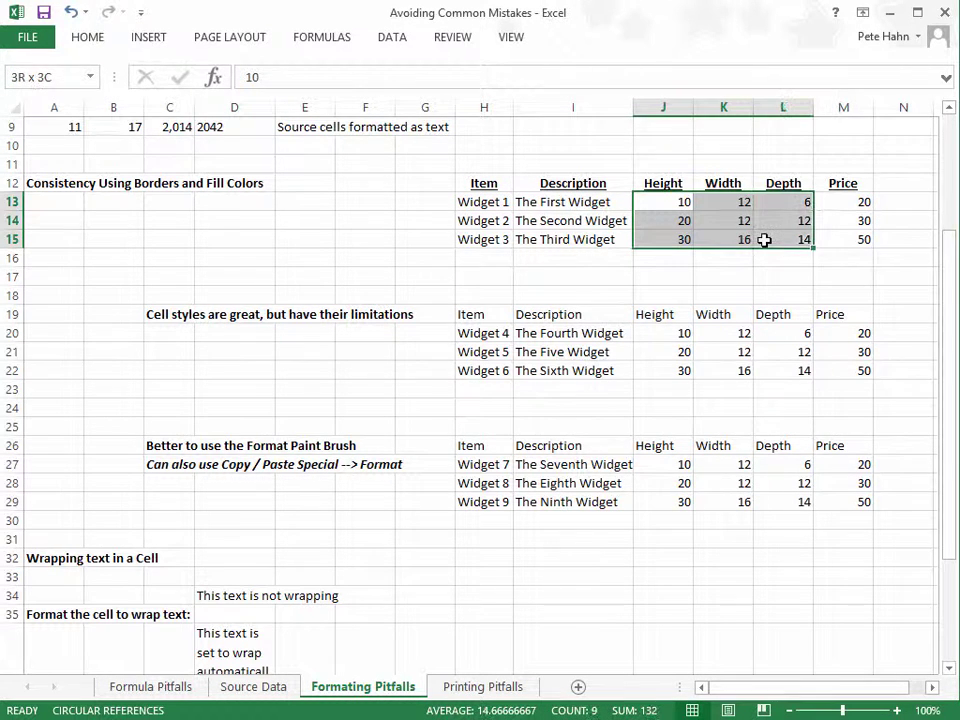
pyautogui.click(108, 38)
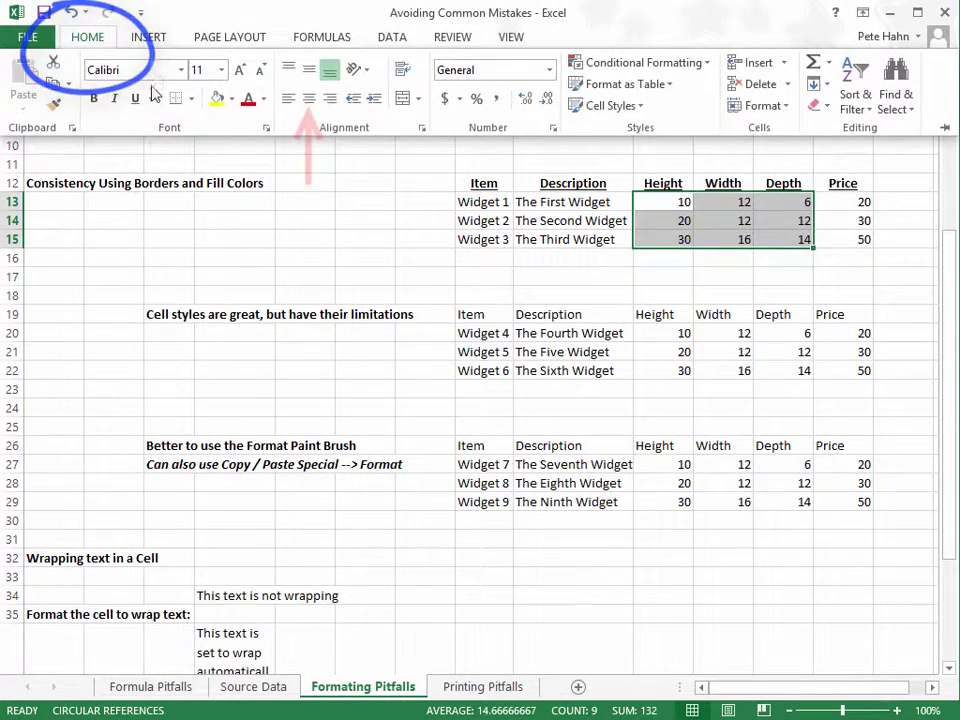
pyautogui.click(310, 101)
pyautogui.click(857, 200)
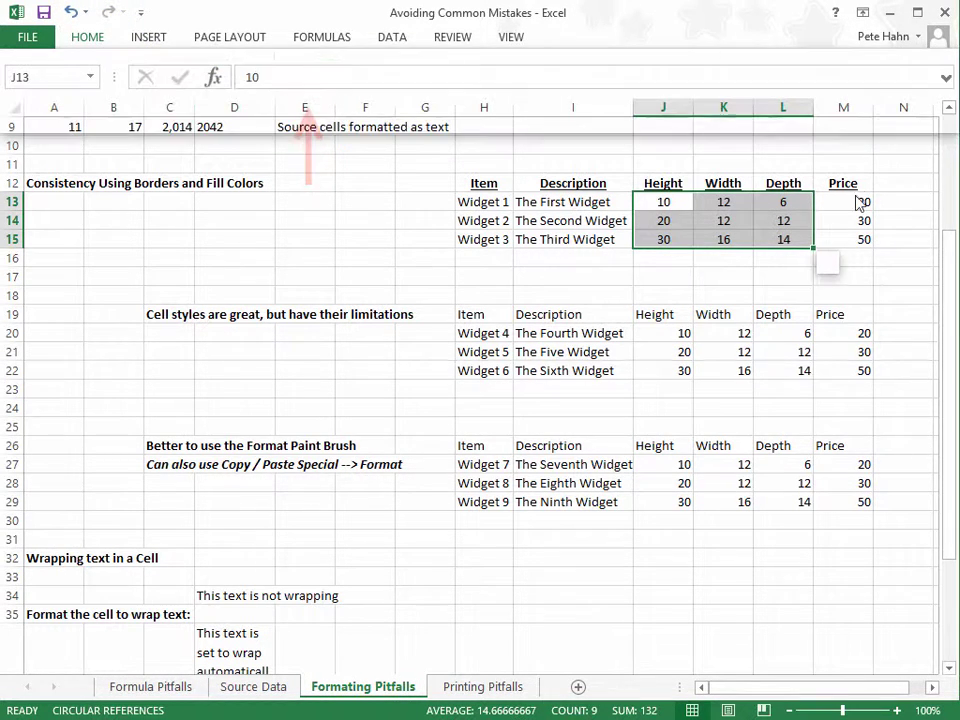
# Step: Apply the dollar Accounting number format to the first widget table's prices in M13:M15
pyautogui.moveTo(843, 203); pyautogui.dragTo(847, 235)
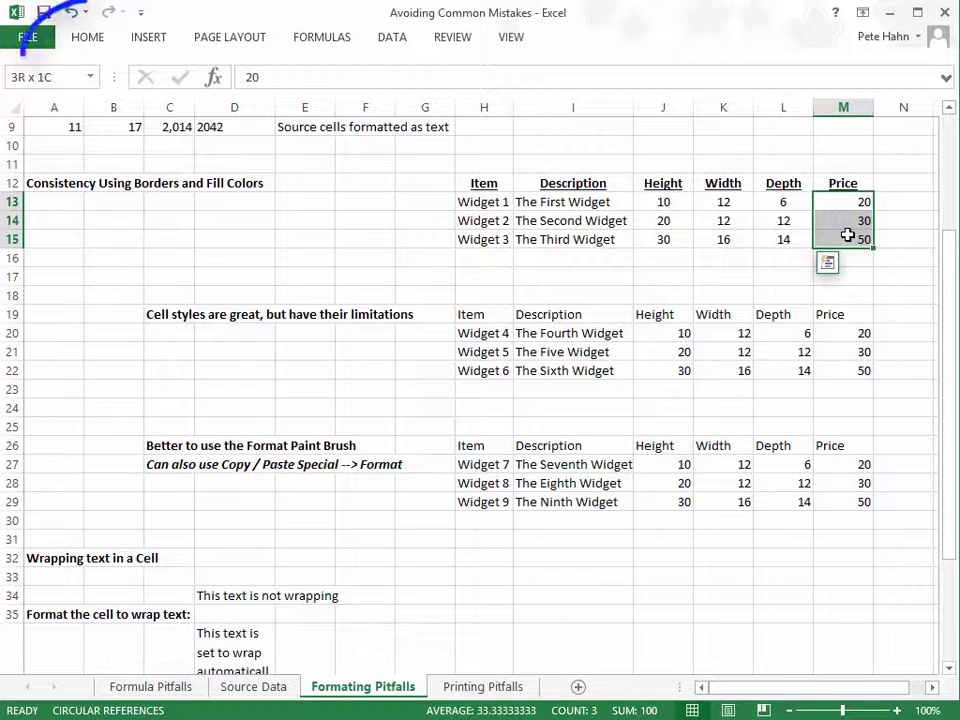
pyautogui.click(86, 38)
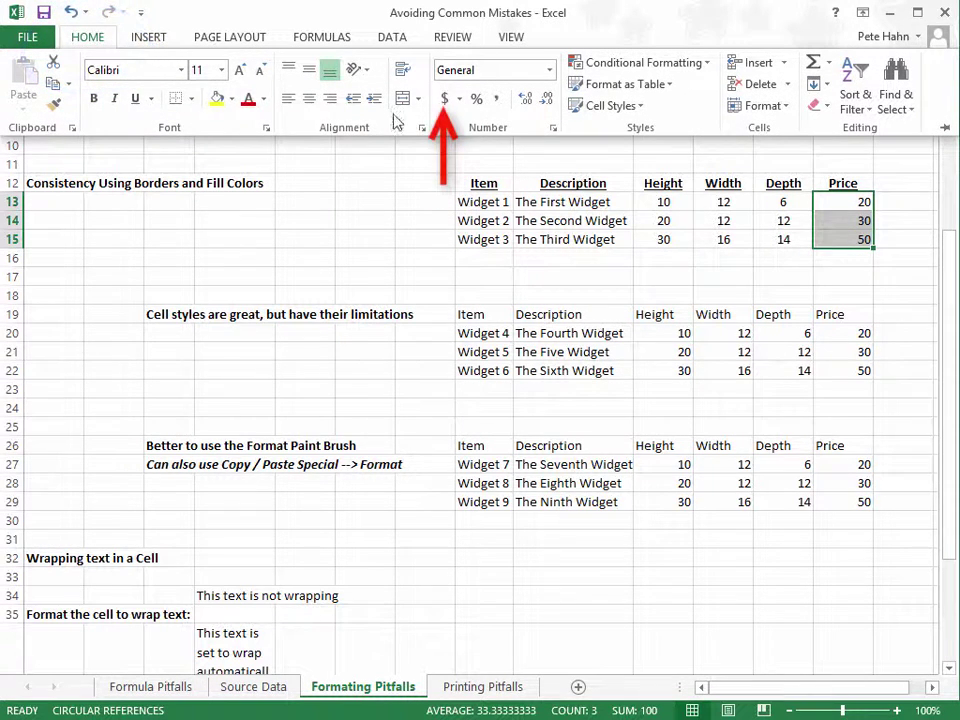
pyautogui.click(445, 106)
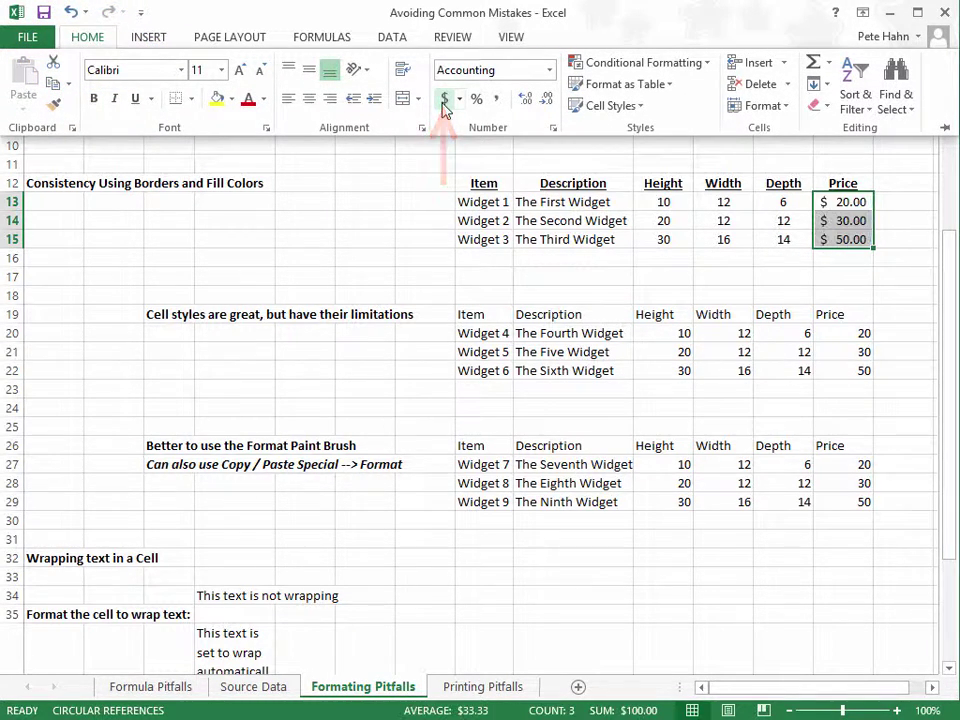
pyautogui.click(423, 251)
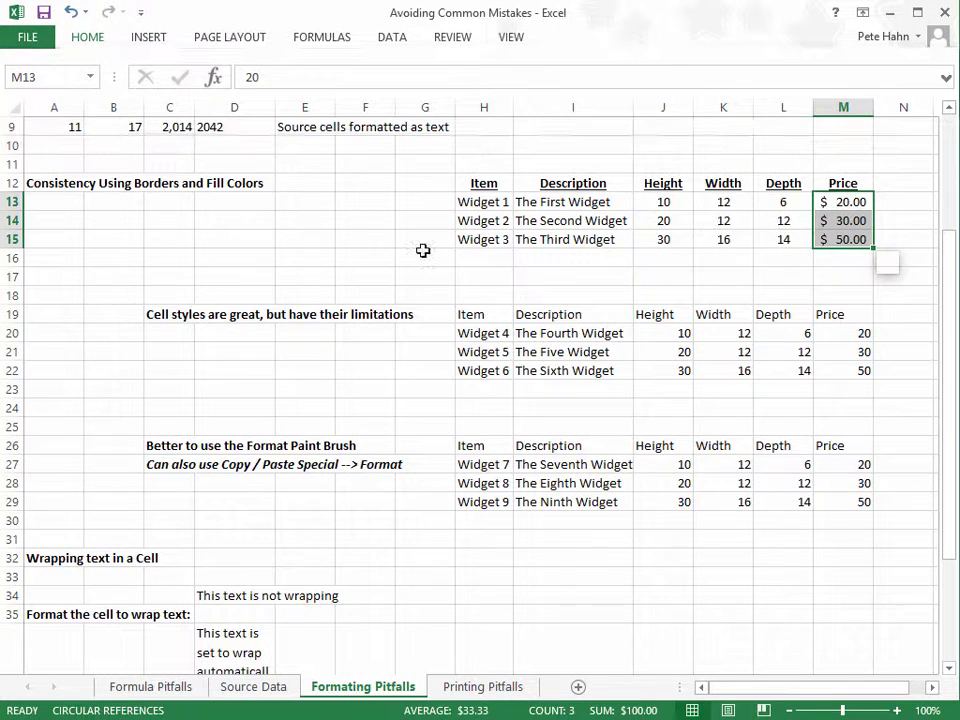
pyautogui.click(420, 227)
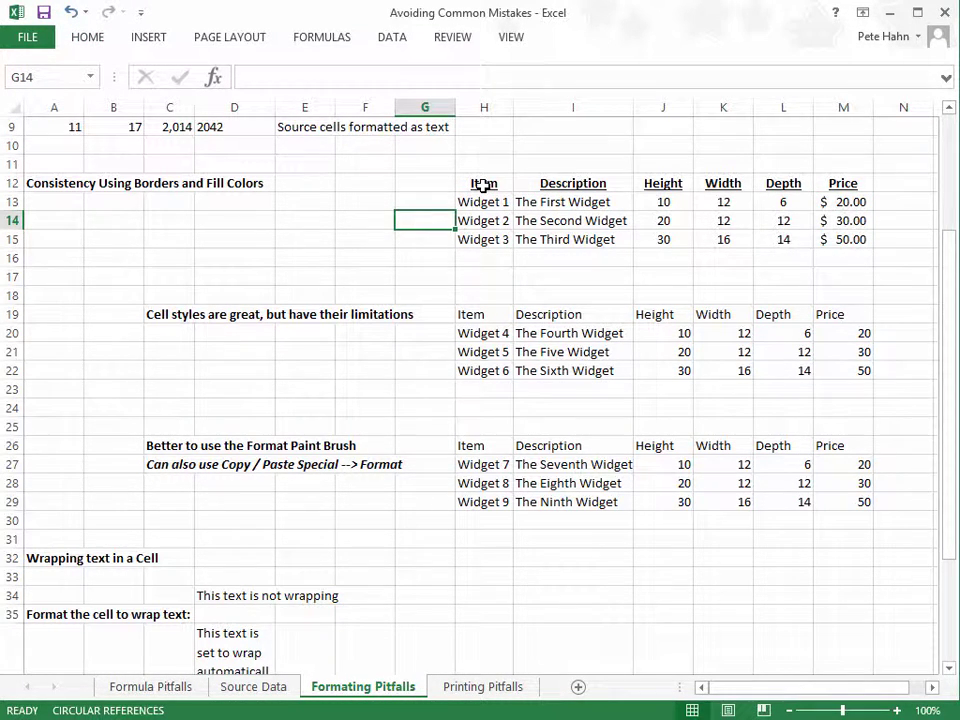
# Step: Apply All Borders to the header row H12:M12 of the first widget table
pyautogui.moveTo(483, 185); pyautogui.dragTo(846, 183)
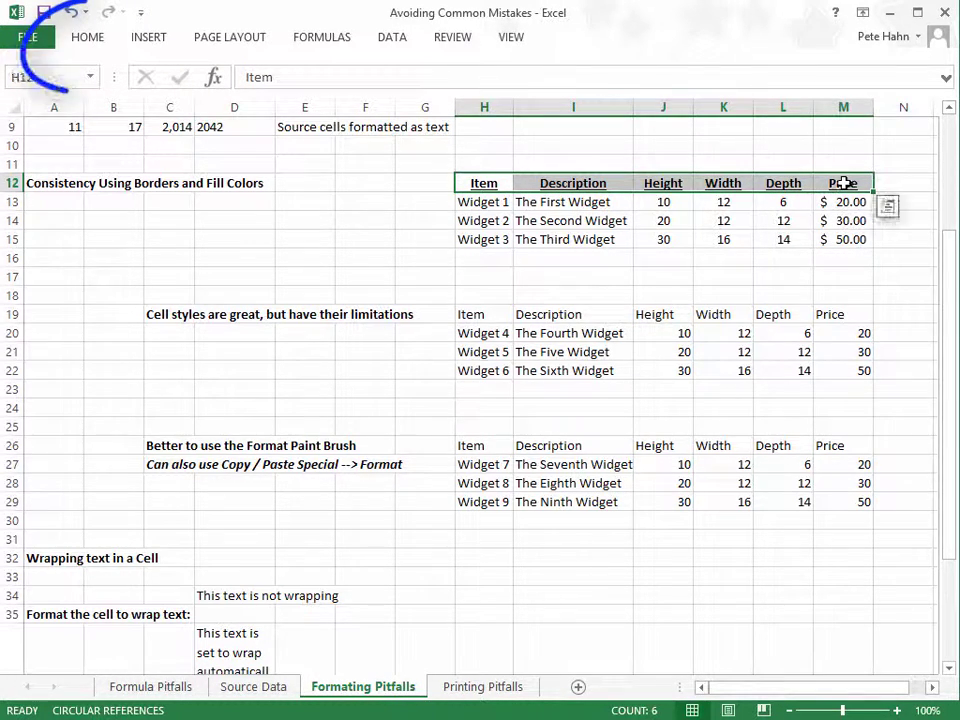
pyautogui.click(87, 40)
pyautogui.click(193, 99)
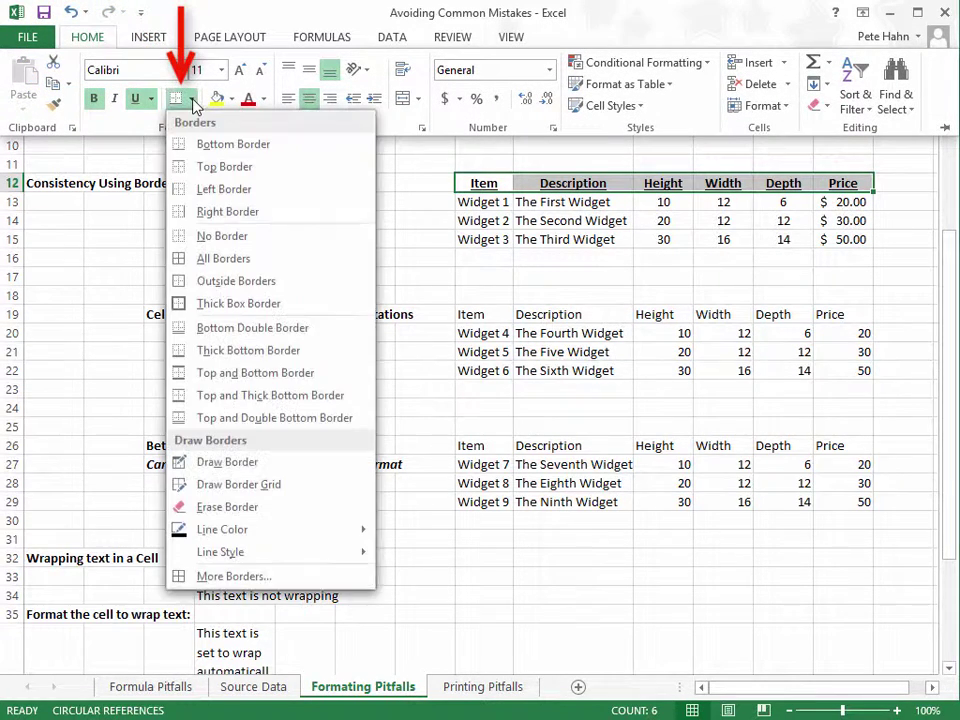
pyautogui.click(245, 261)
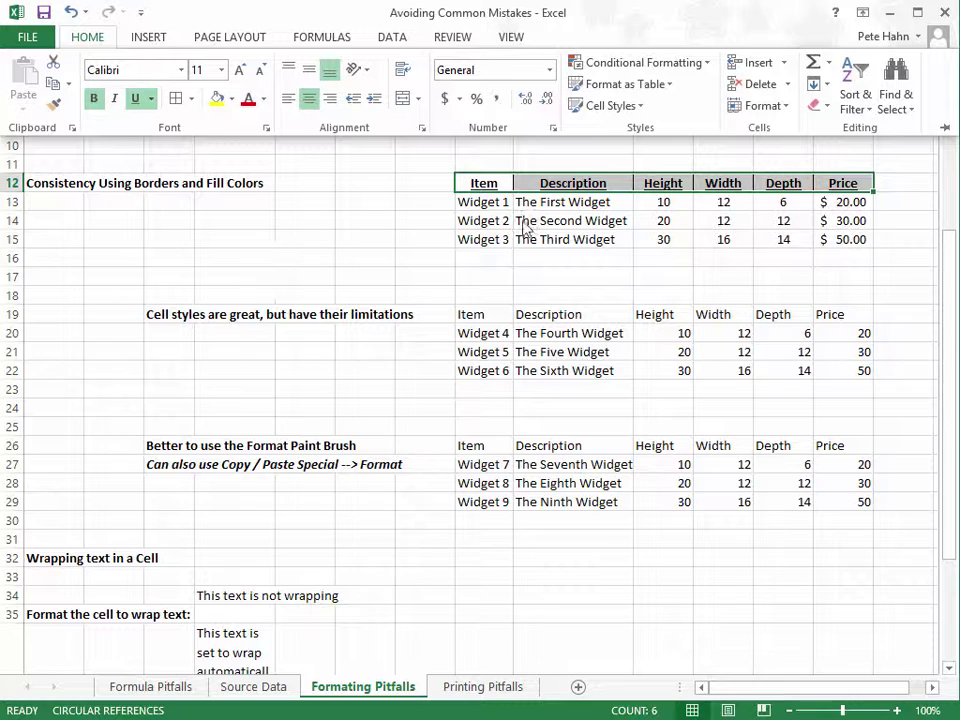
pyautogui.click(484, 220)
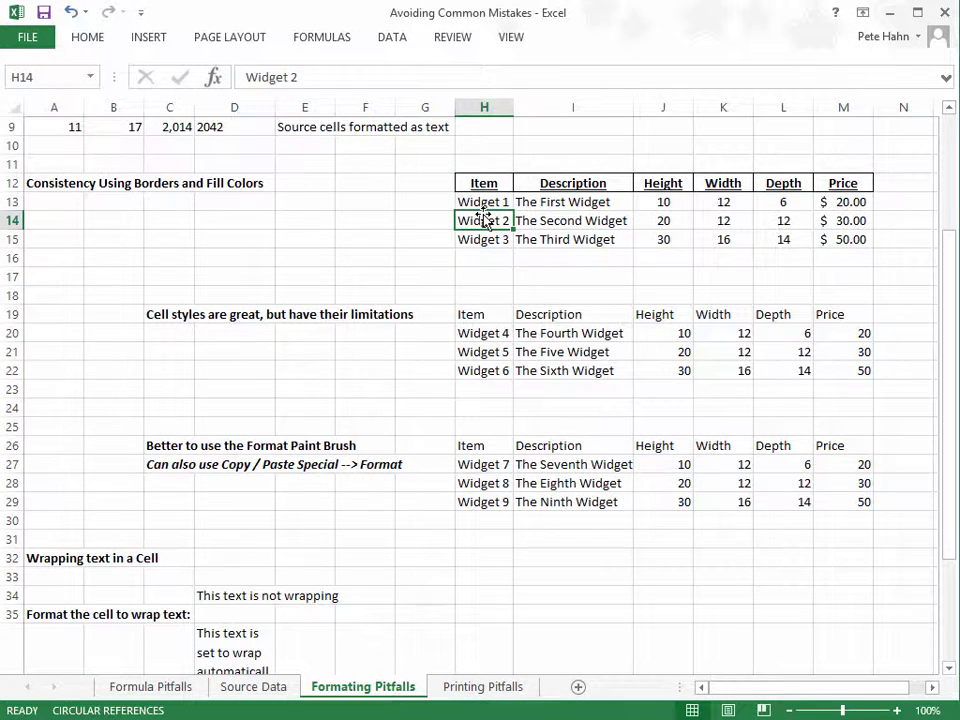
# Step: Add a Thick Box Border around the header row H12:M12 of the first widget table
pyautogui.moveTo(481, 184)
pyautogui.mouseDown()
pyautogui.moveTo(754, 176)
pyautogui.moveTo(840, 184)
pyautogui.mouseUp()
pyautogui.click(78, 40)
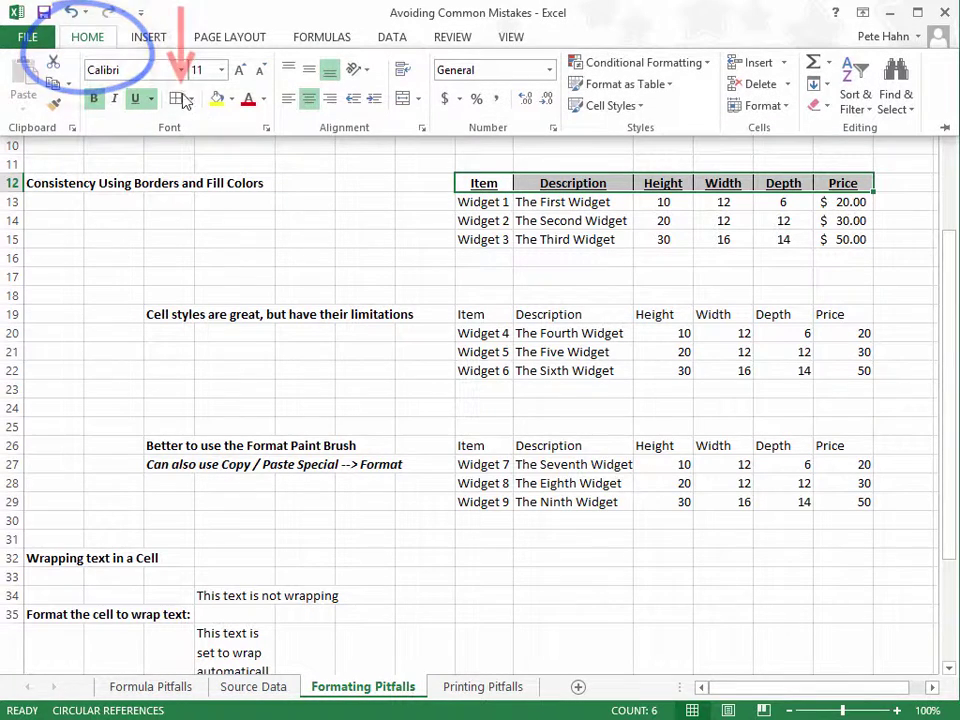
pyautogui.click(191, 100)
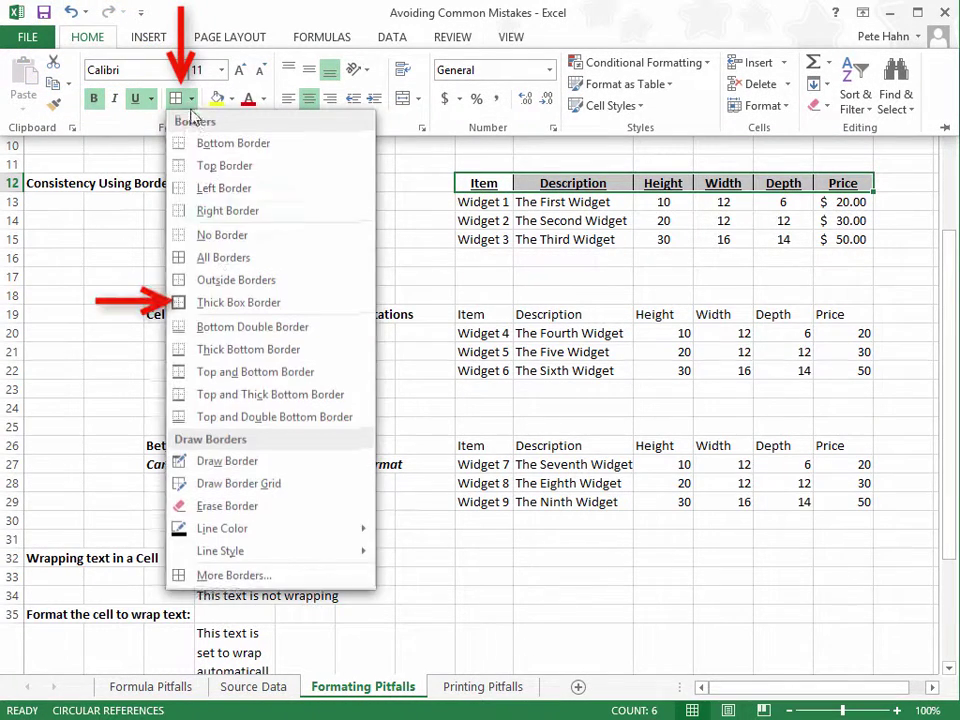
pyautogui.click(224, 302)
pyautogui.click(415, 232)
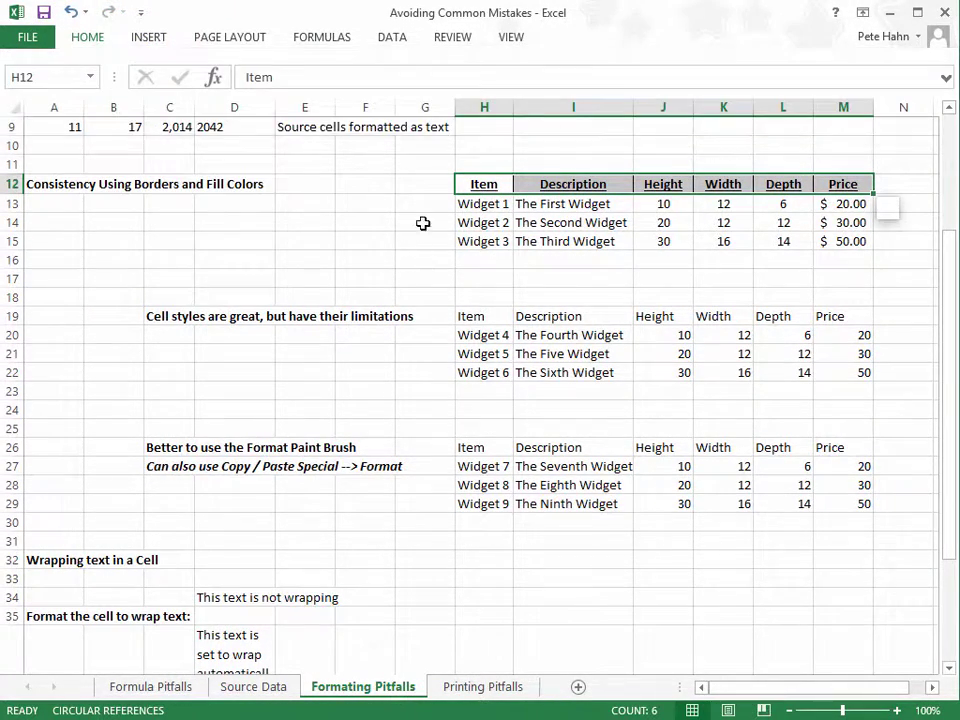
pyautogui.click(600, 222)
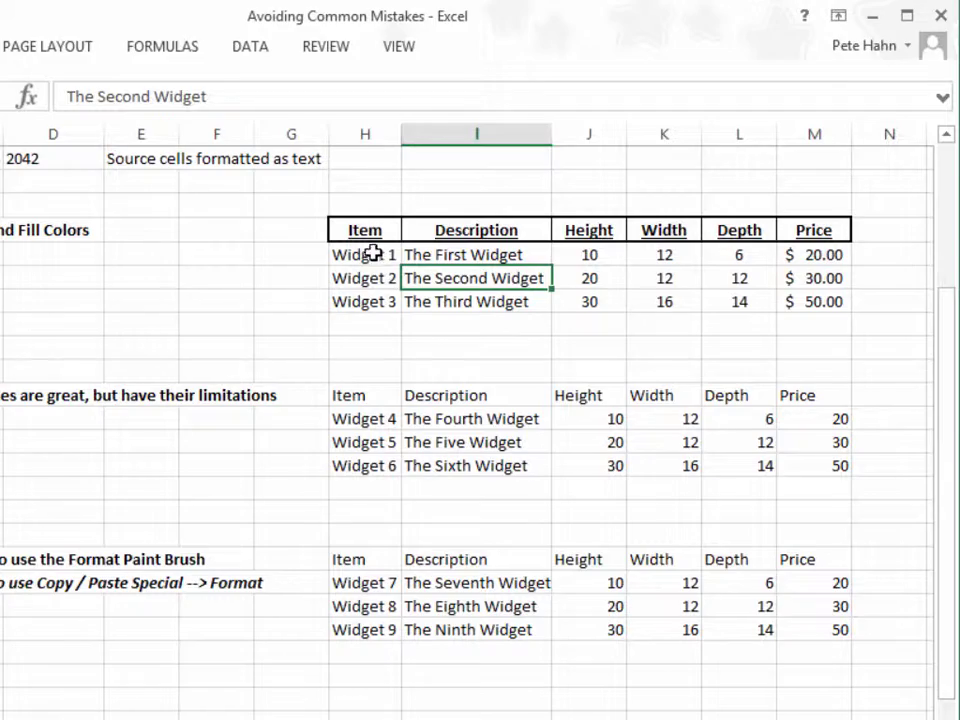
# Step: Apply All Borders and a surrounding Thick Box Border to the first widget table's data rows H13:M15
pyautogui.moveTo(372, 253); pyautogui.dragTo(840, 302)
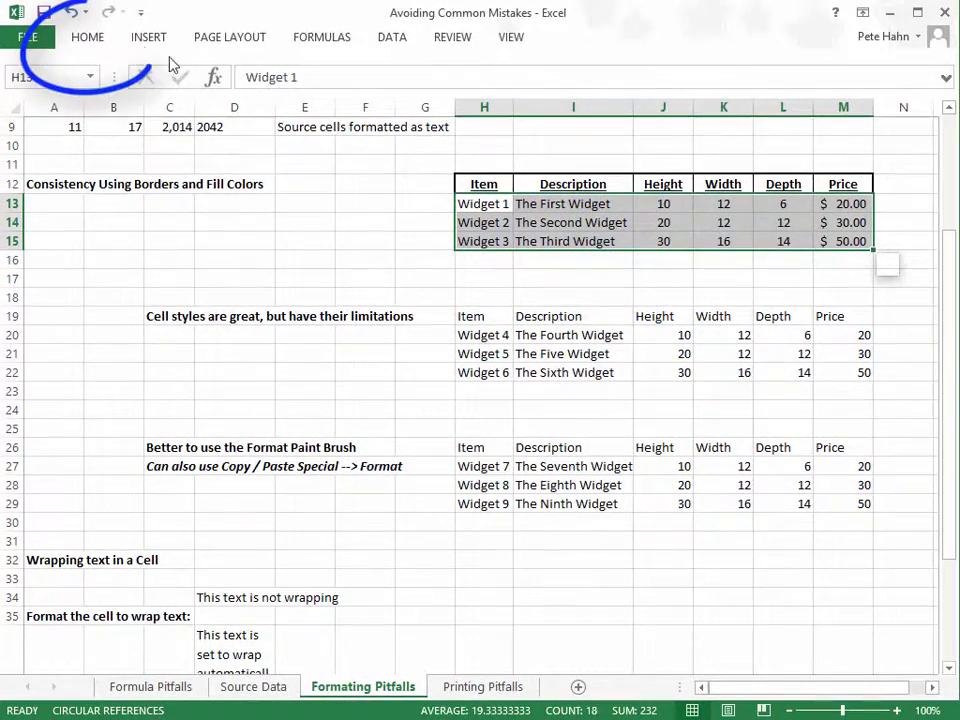
pyautogui.click(90, 38)
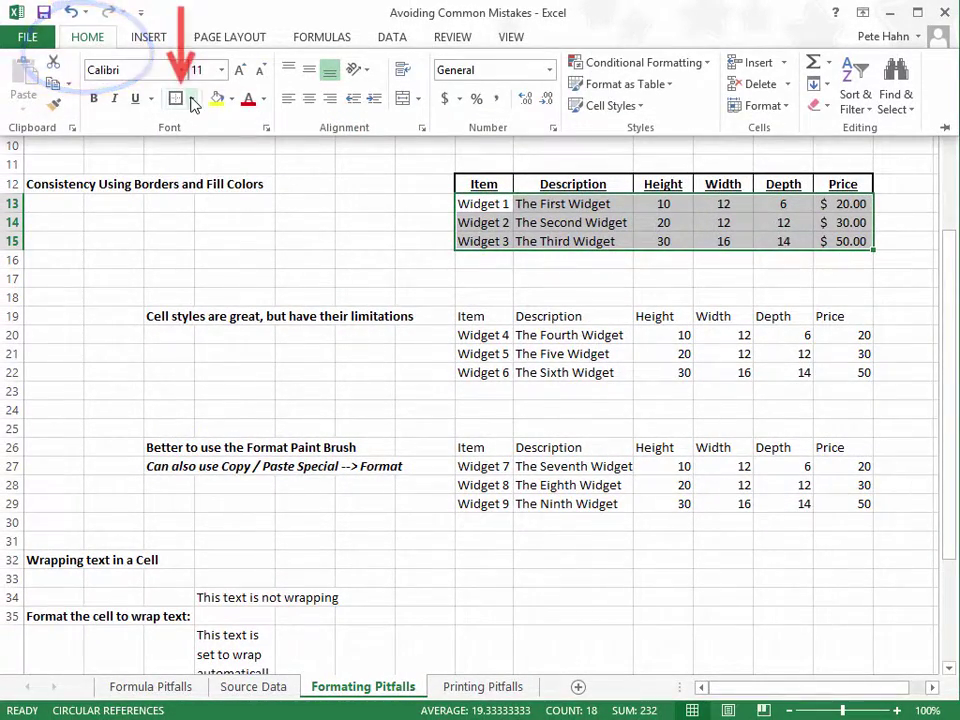
pyautogui.click(192, 100)
pyautogui.click(222, 259)
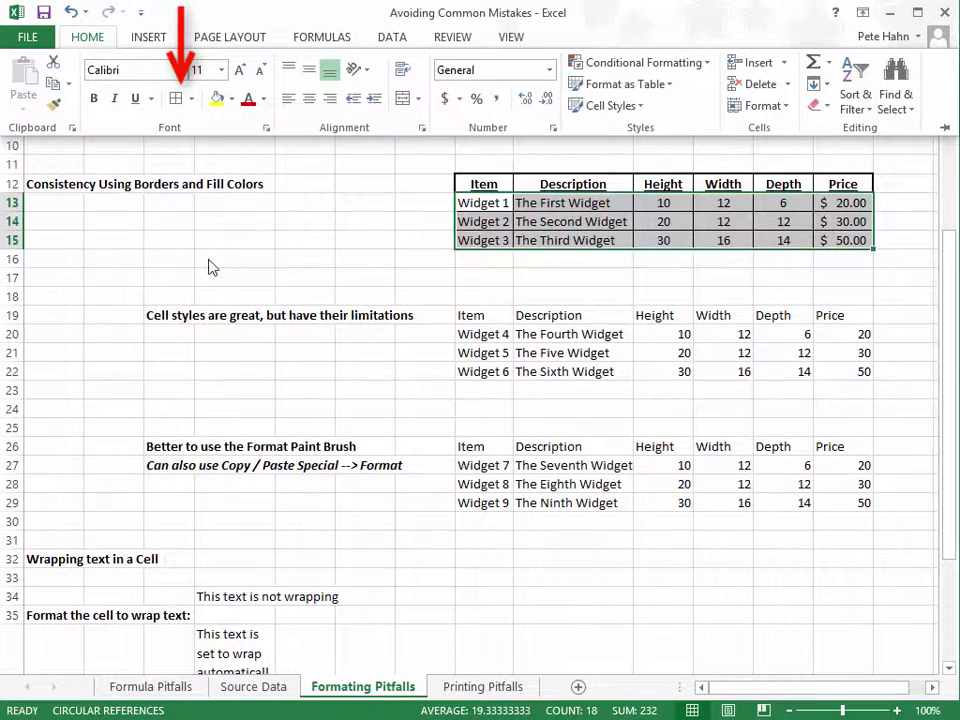
pyautogui.click(191, 102)
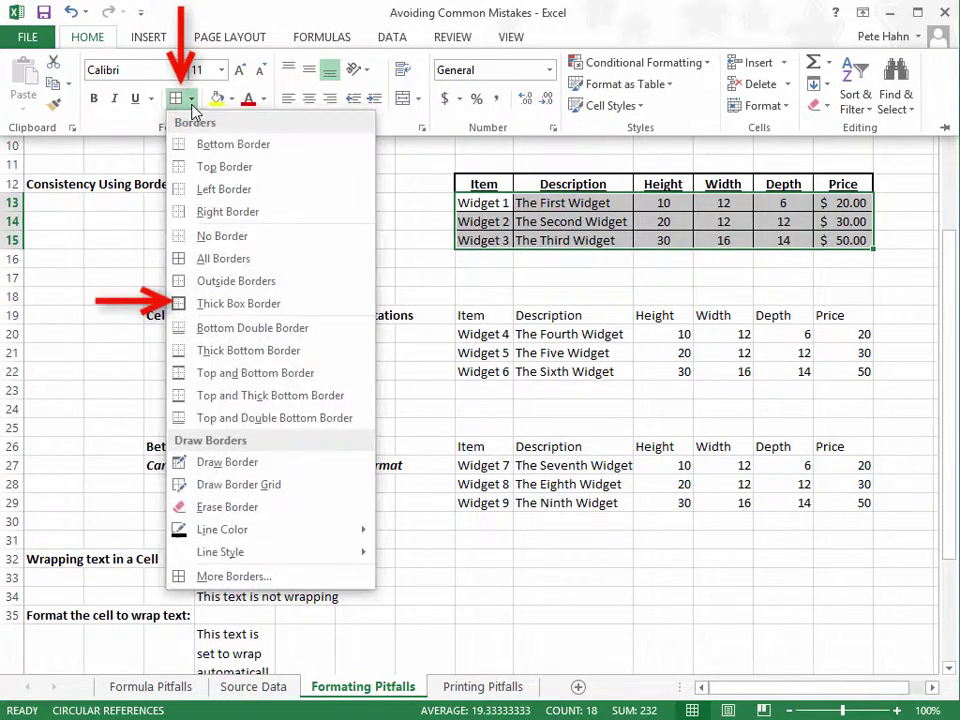
pyautogui.click(226, 306)
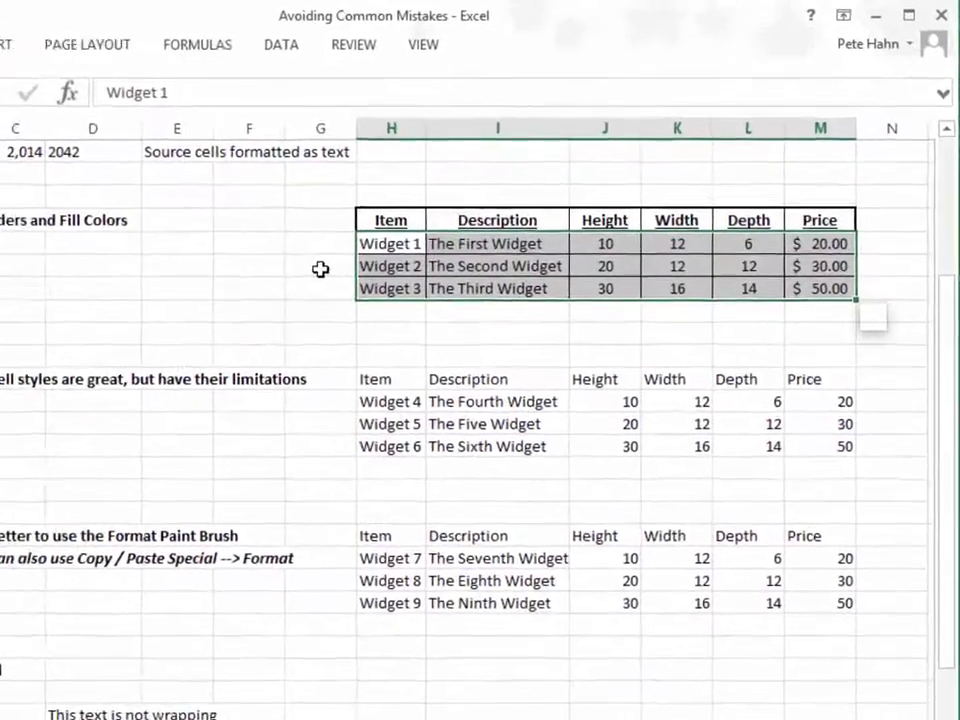
pyautogui.click(424, 224)
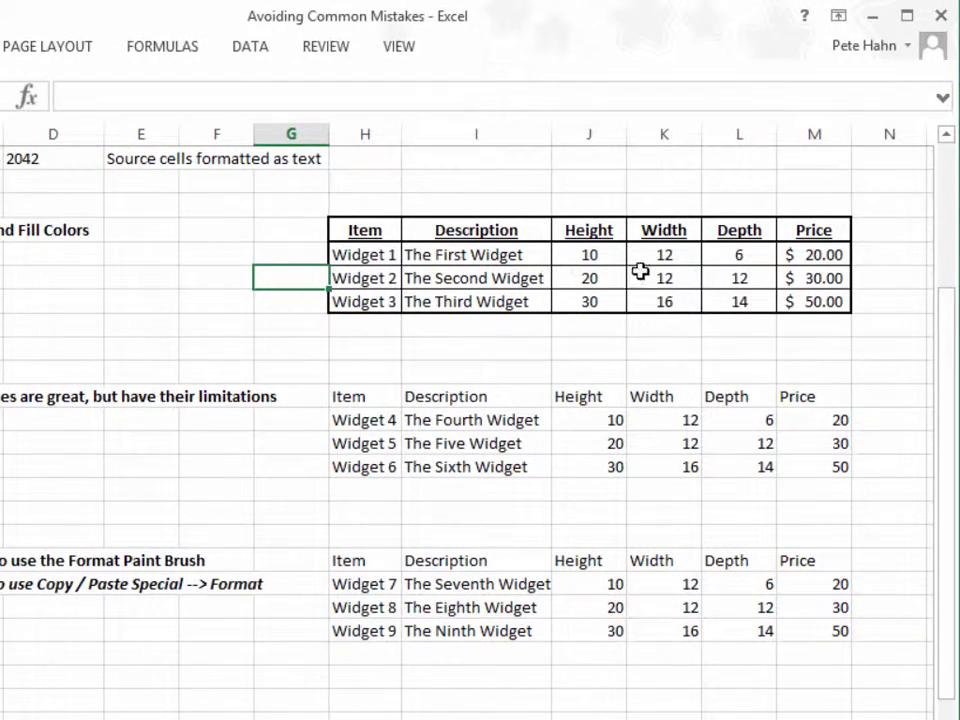
# Step: Fill the header row H12:M12 of the first widget table with a light orange theme color
pyautogui.moveTo(375, 230); pyautogui.dragTo(792, 230)
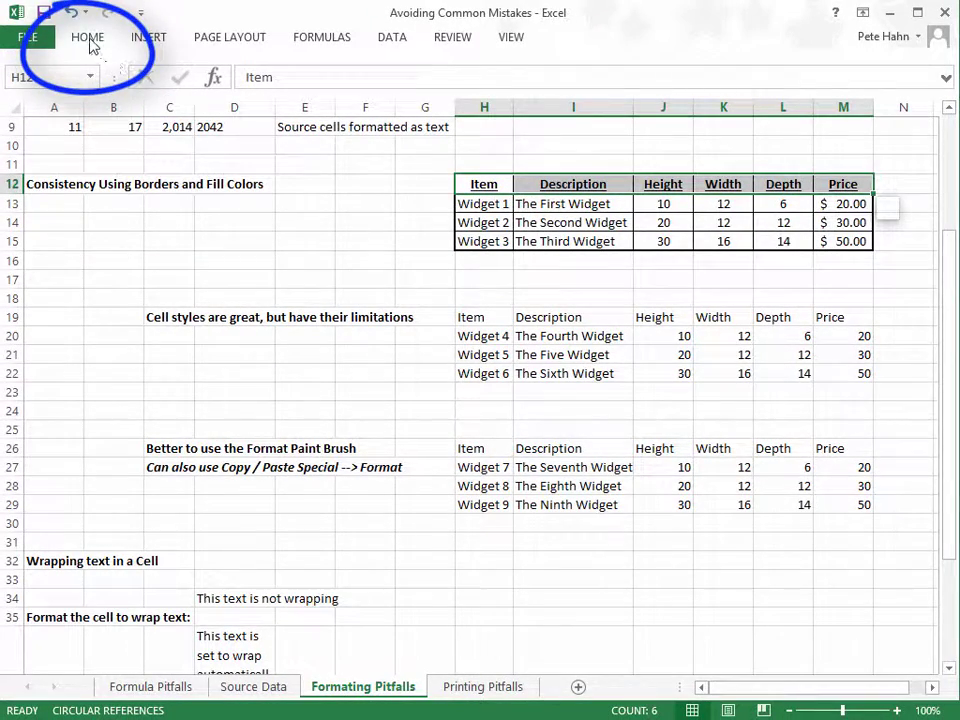
pyautogui.click(90, 45)
pyautogui.click(232, 100)
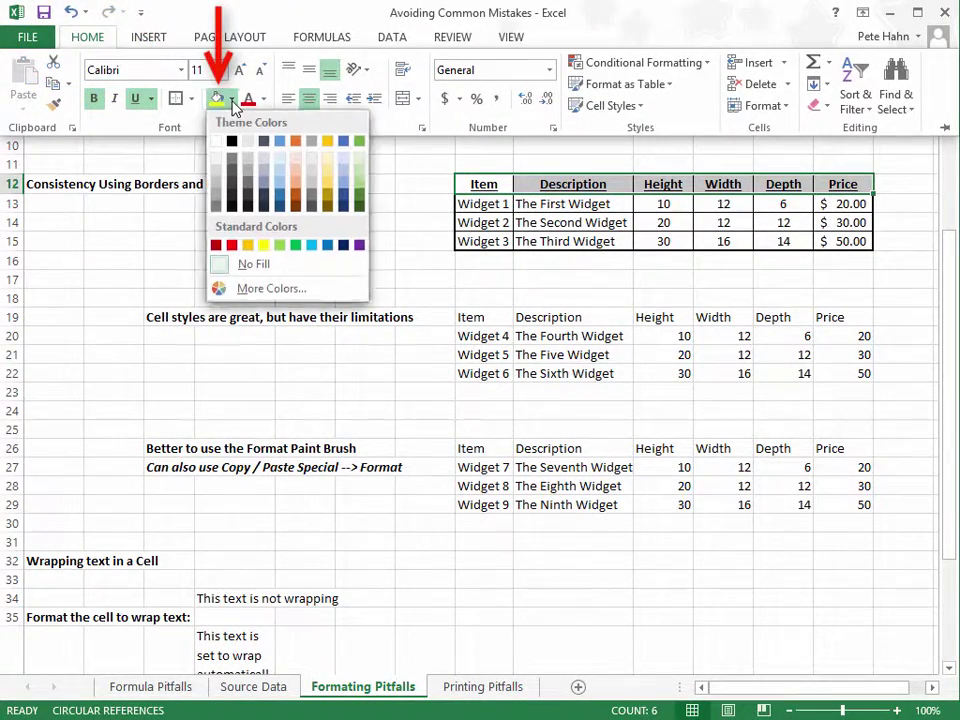
pyautogui.click(296, 176)
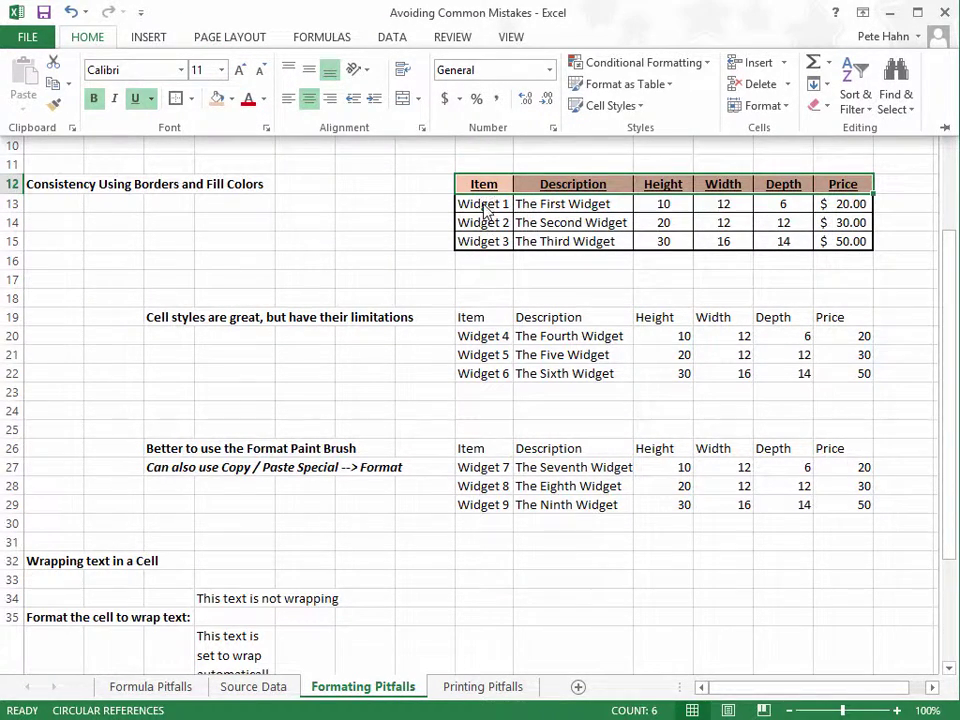
# Step: Fill the first widget table's data rows H13:M15 with the lightest green theme color
pyautogui.moveTo(474, 206)
pyautogui.mouseDown()
pyautogui.moveTo(772, 218)
pyautogui.moveTo(855, 240)
pyautogui.mouseUp()
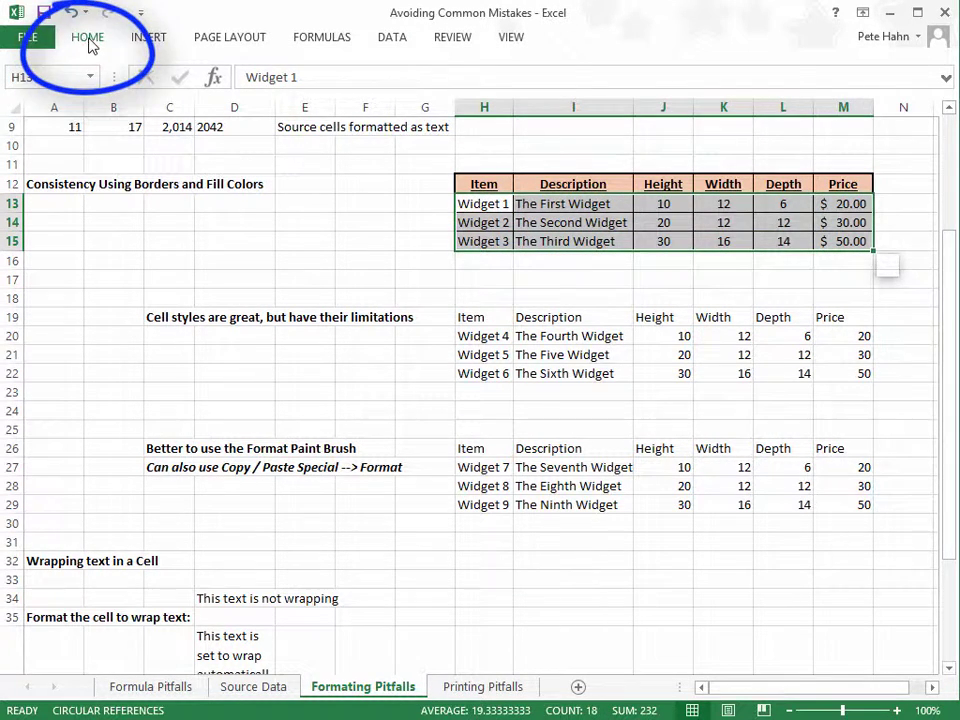
pyautogui.click(88, 40)
pyautogui.click(232, 99)
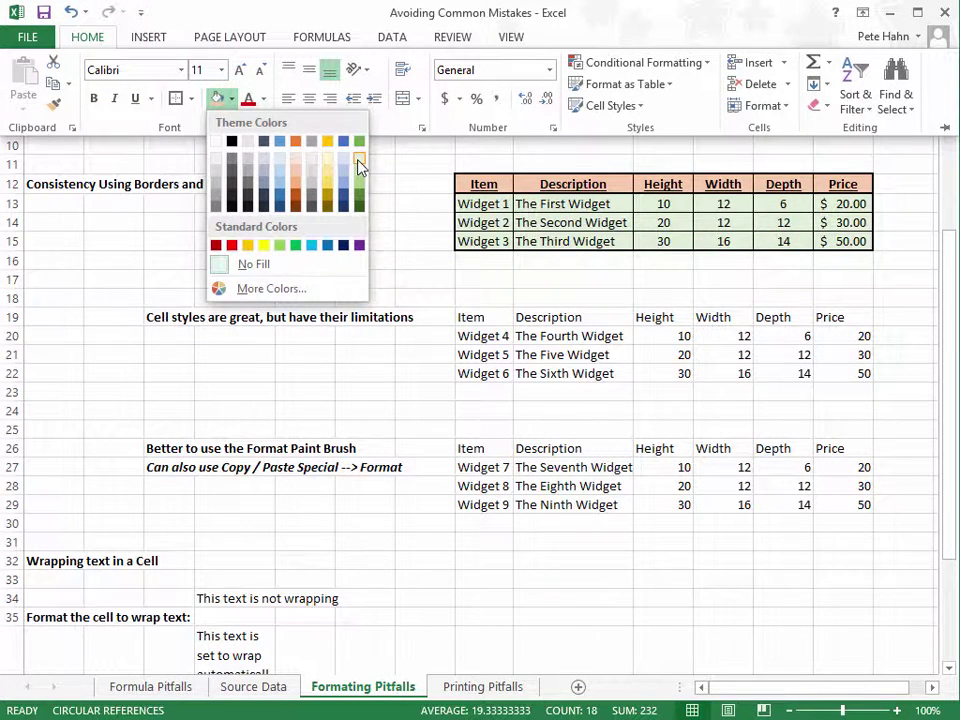
pyautogui.click(359, 166)
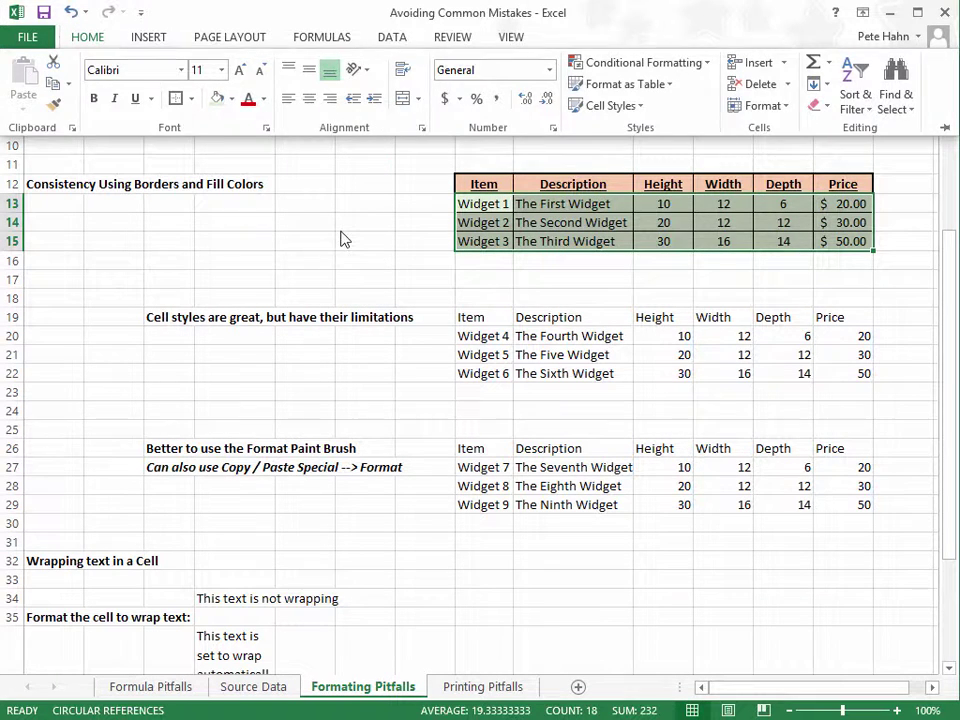
pyautogui.click(537, 300)
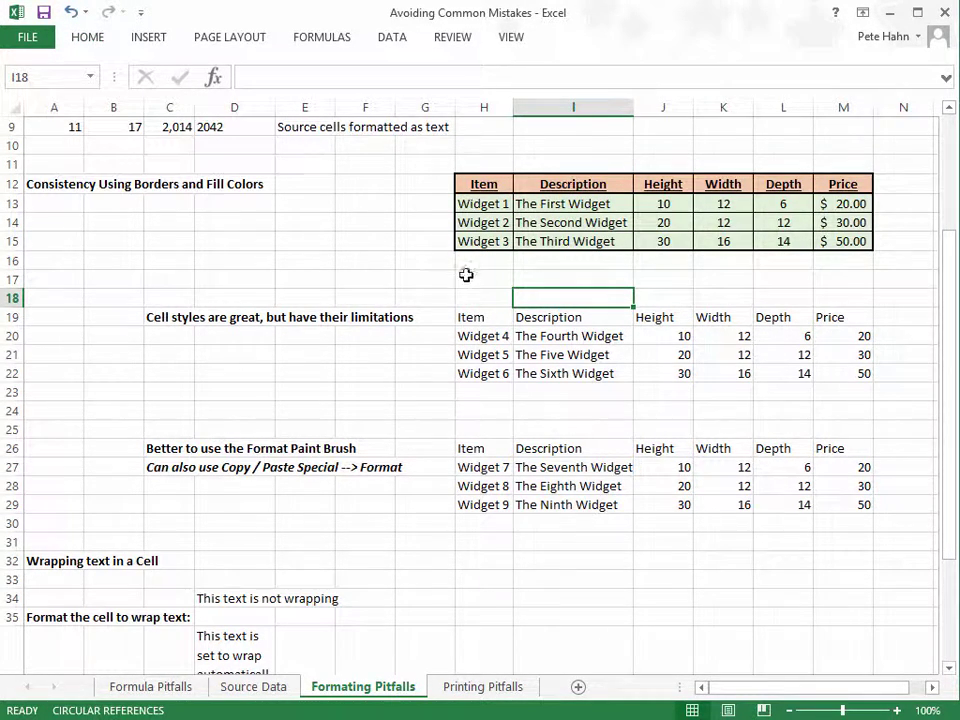
pyautogui.moveTo(483, 317); pyautogui.dragTo(855, 379)
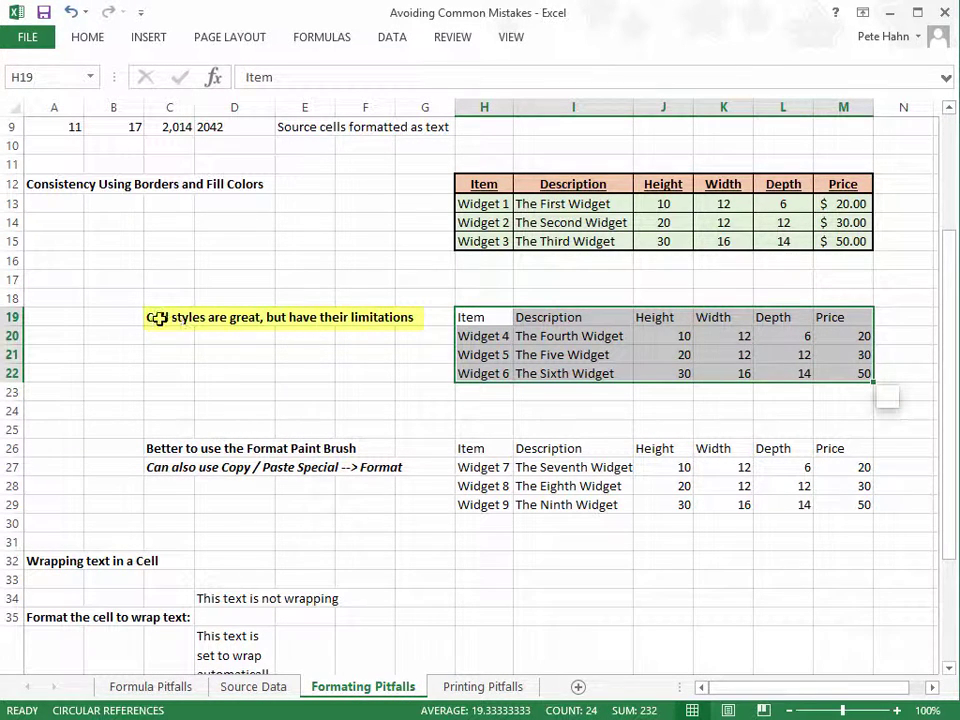
pyautogui.moveTo(157, 317); pyautogui.dragTo(379, 323)
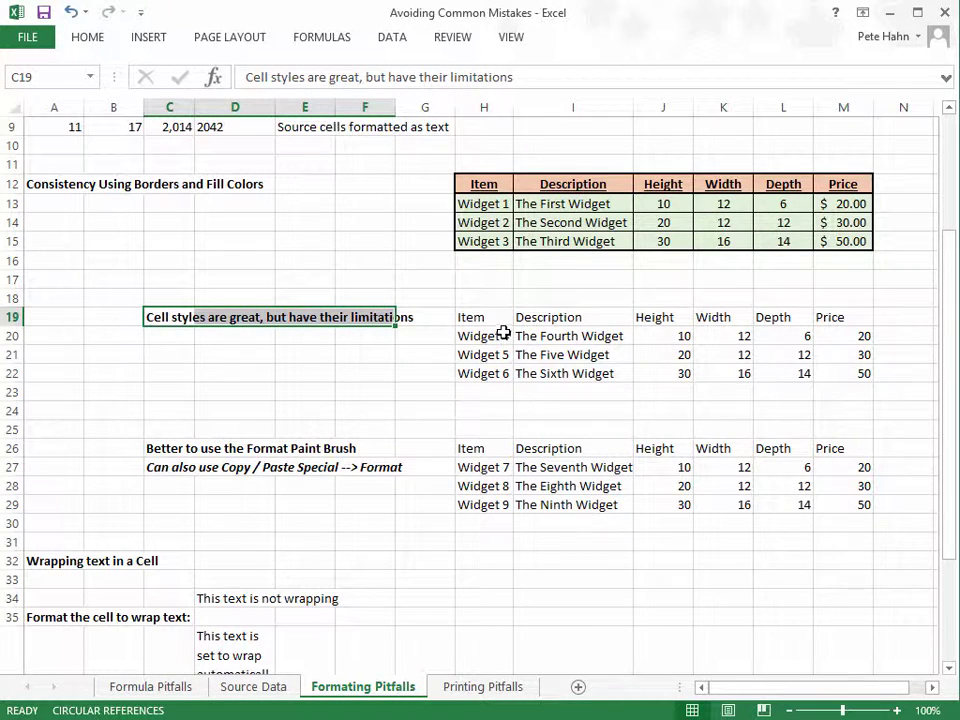
# Step: Create a cell style named My Header Style from the first widget table's header row H12:M12, with Border included
pyautogui.moveTo(484, 186); pyautogui.dragTo(833, 184)
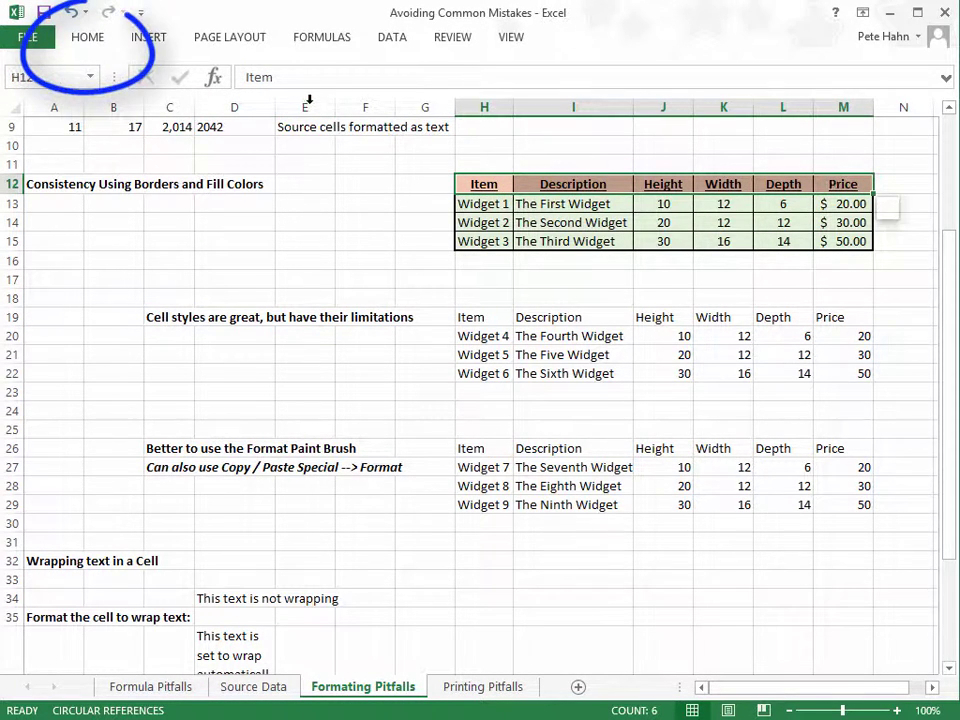
pyautogui.click(87, 38)
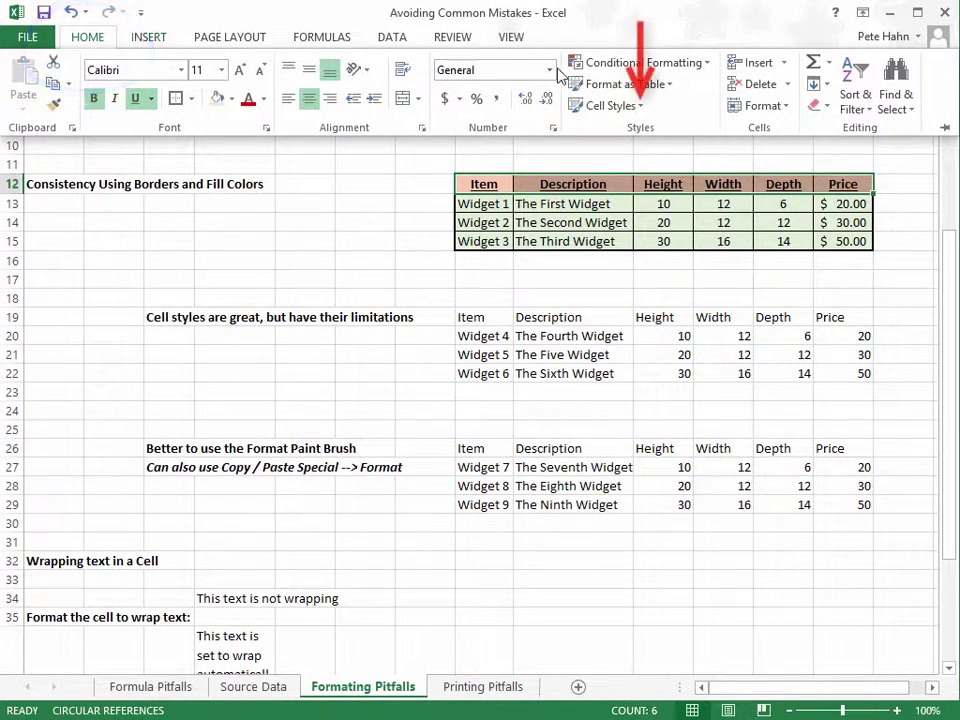
pyautogui.click(638, 106)
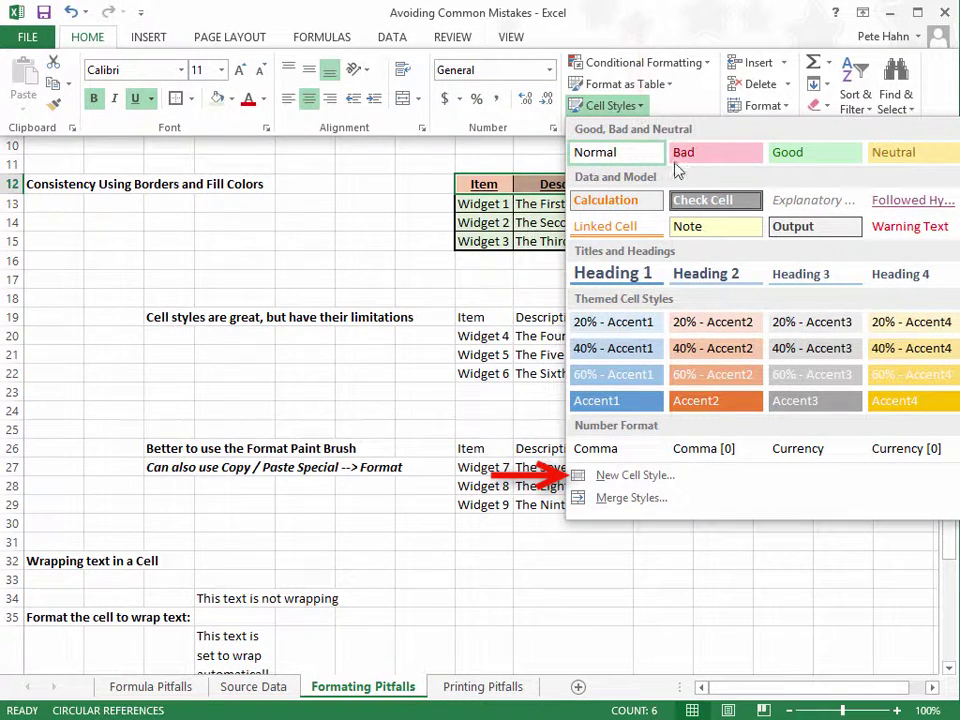
pyautogui.click(613, 477)
pyautogui.moveTo(600, 329); pyautogui.dragTo(624, 318)
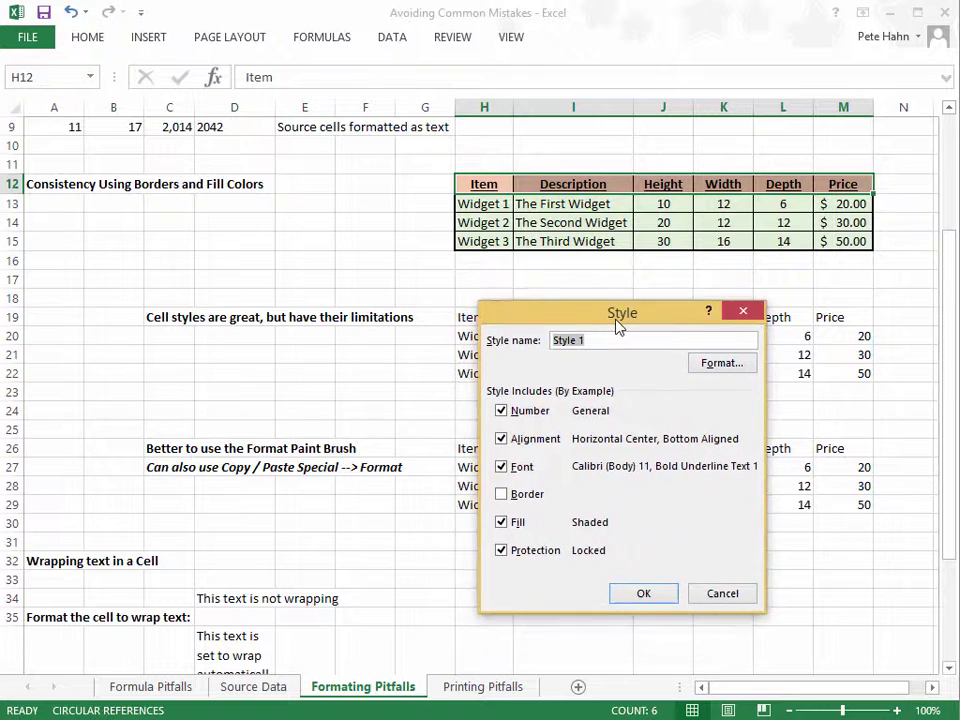
pyautogui.write('My Header')
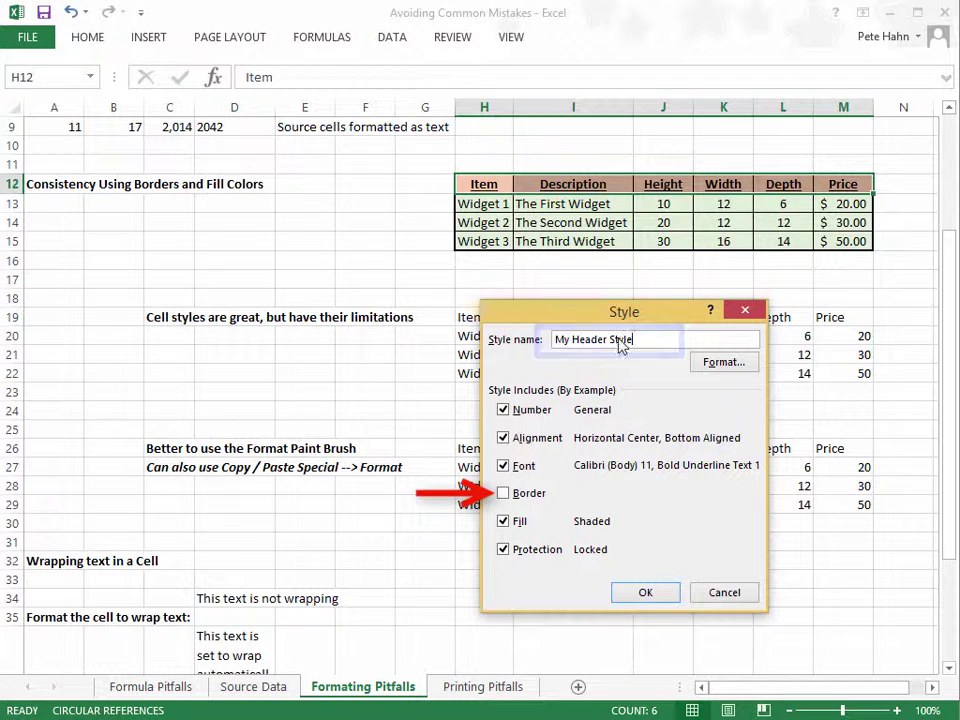
pyautogui.click(504, 494)
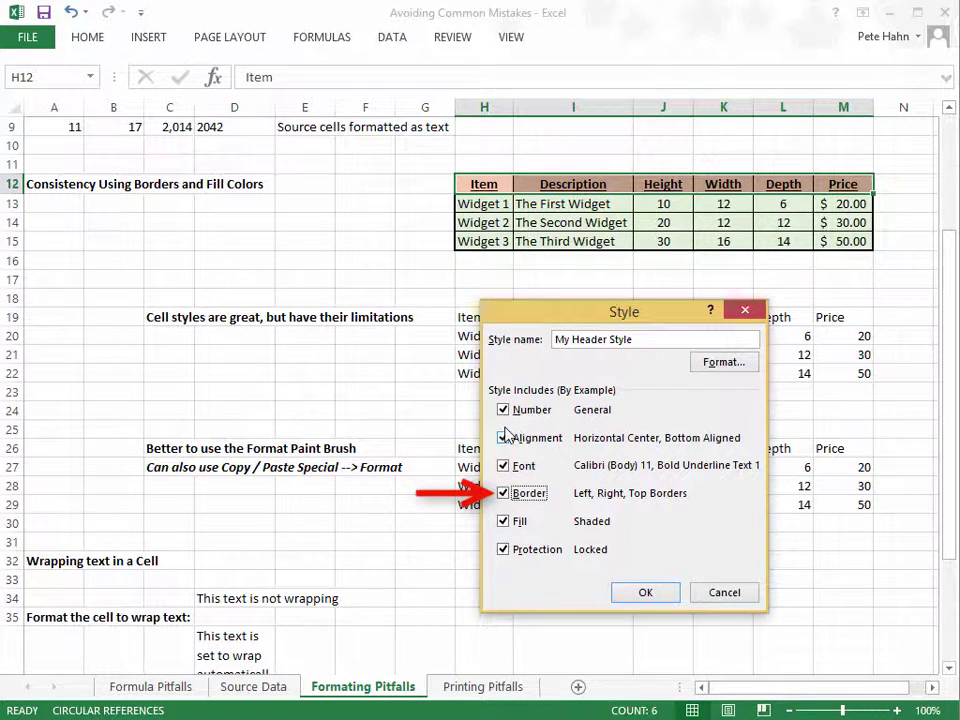
pyautogui.click(645, 593)
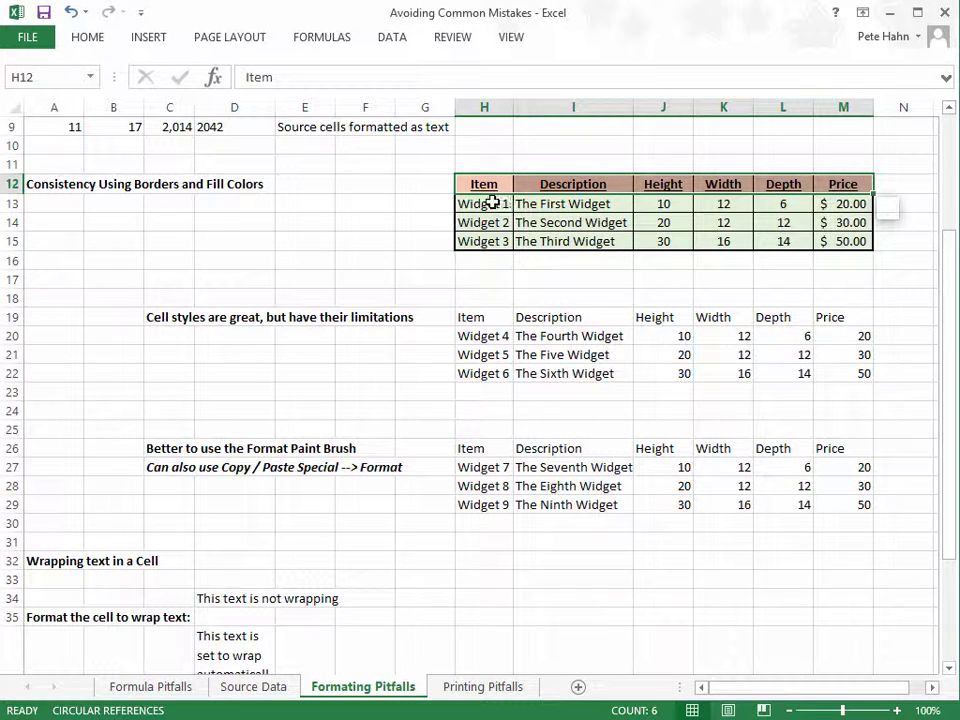
# Step: Create a cell style named My Body Style from the first widget table's data rows H13:M15, with Alignment and Border included
pyautogui.moveTo(492, 203)
pyautogui.mouseDown()
pyautogui.moveTo(812, 229)
pyautogui.moveTo(823, 240)
pyautogui.mouseUp()
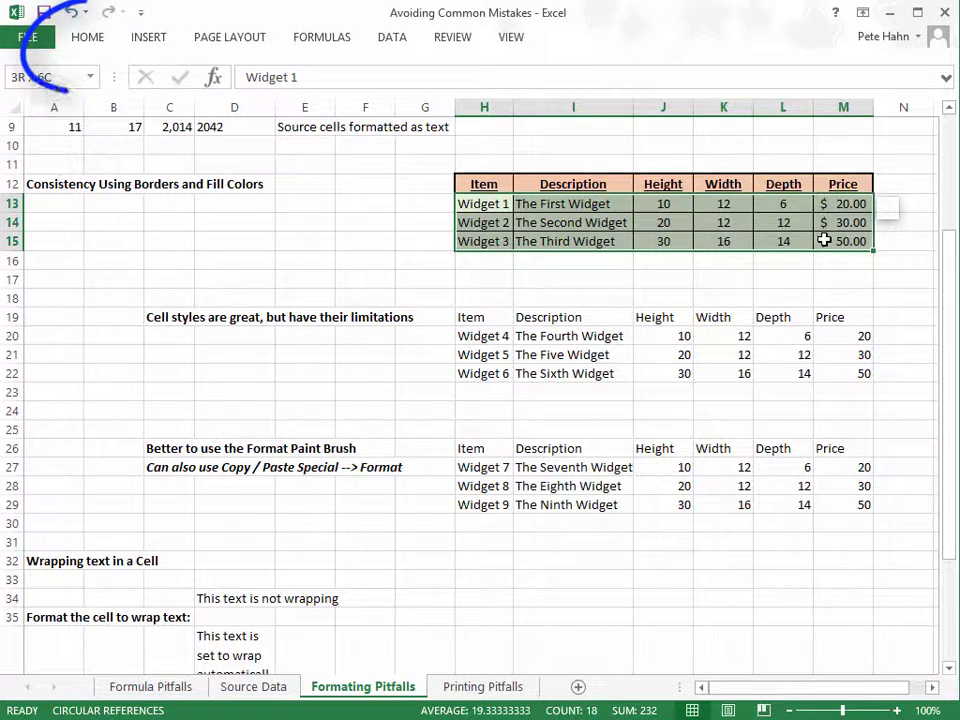
pyautogui.click(90, 40)
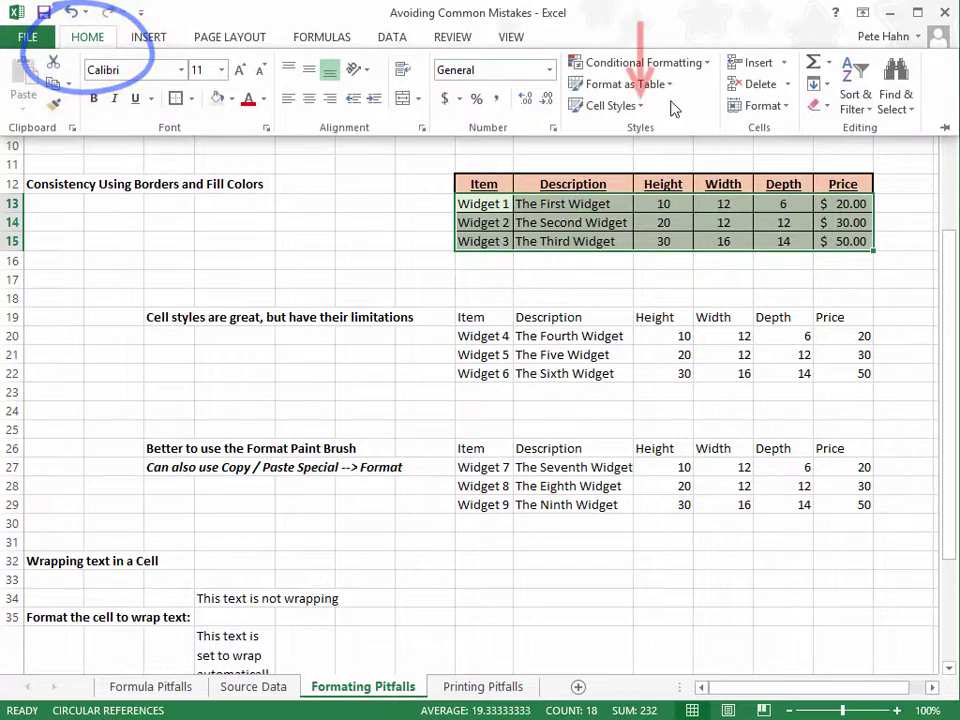
pyautogui.click(615, 105)
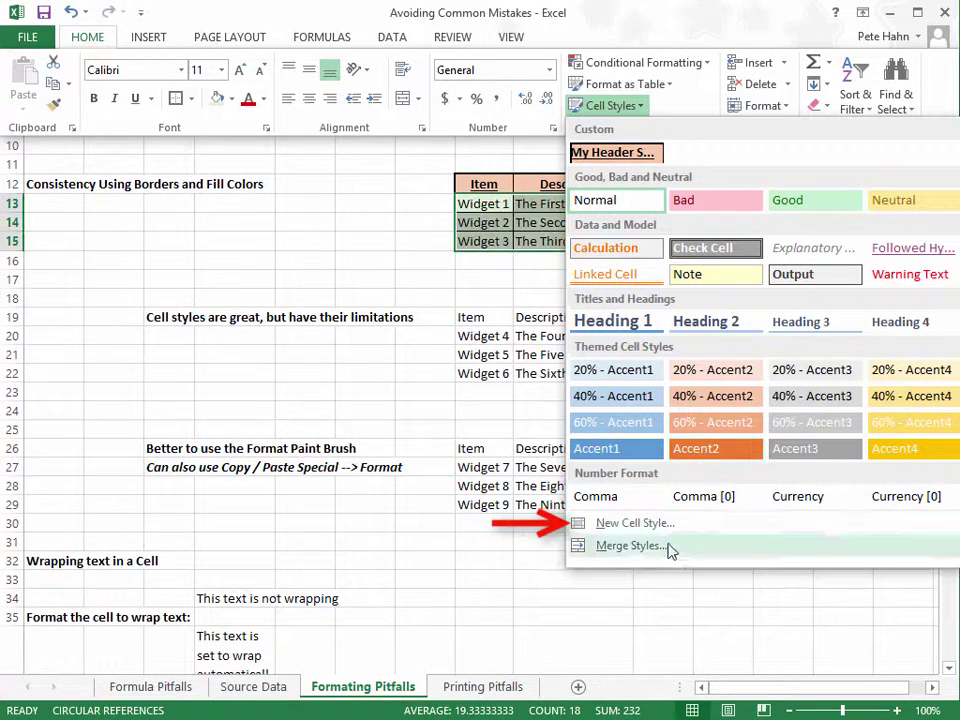
pyautogui.click(586, 526)
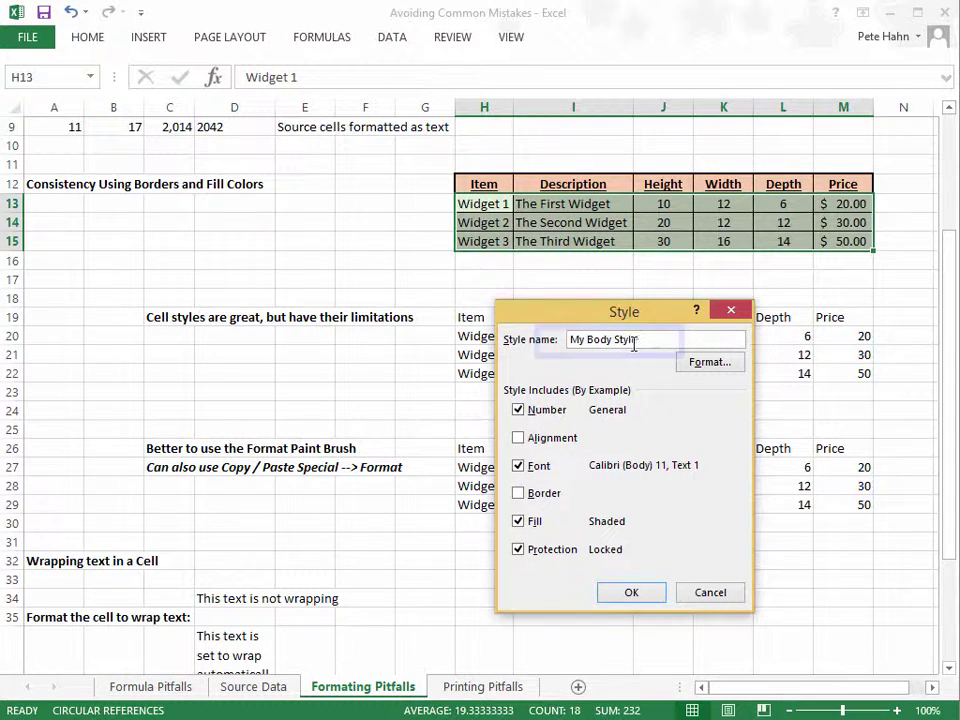
pyautogui.click(518, 440)
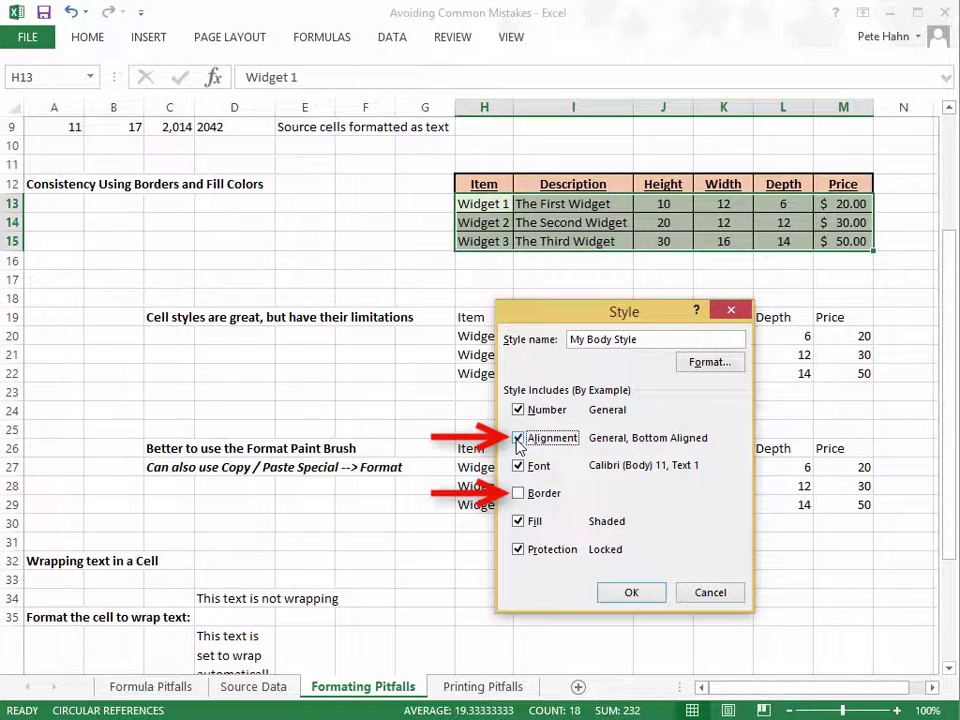
pyautogui.click(518, 494)
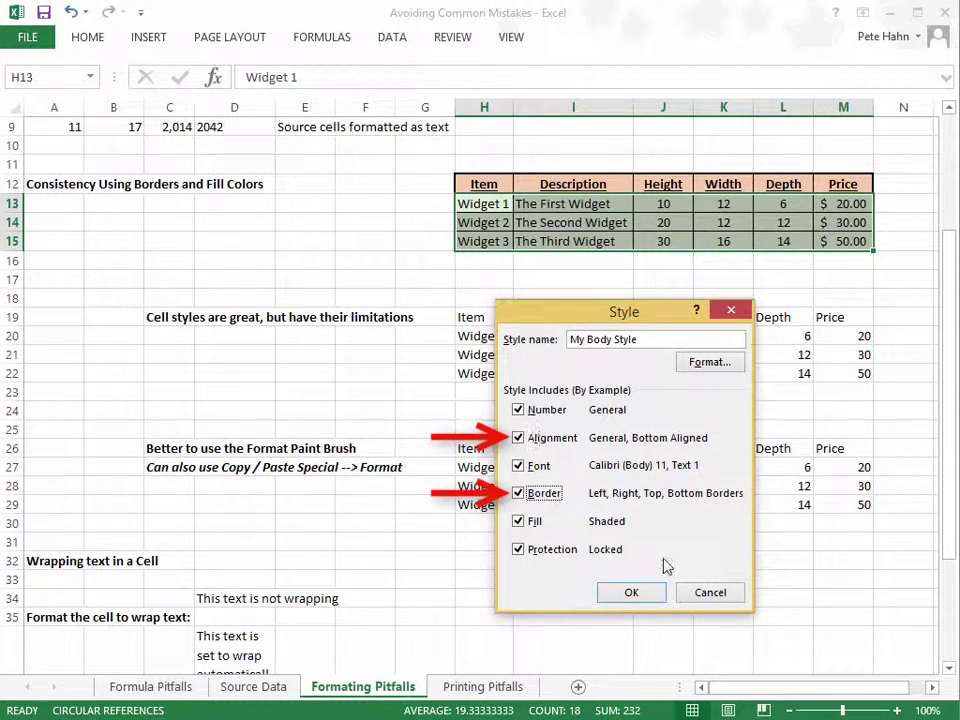
pyautogui.click(631, 592)
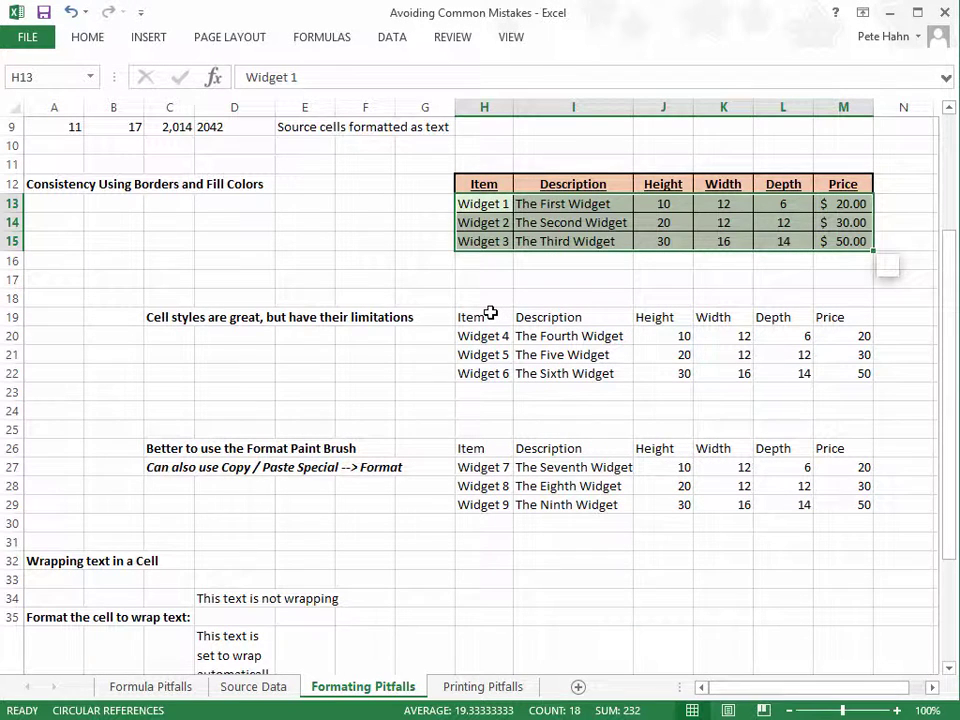
# Step: Apply the custom My Header Style to the second widget table's header row H19:M19
pyautogui.moveTo(488, 313); pyautogui.dragTo(825, 311)
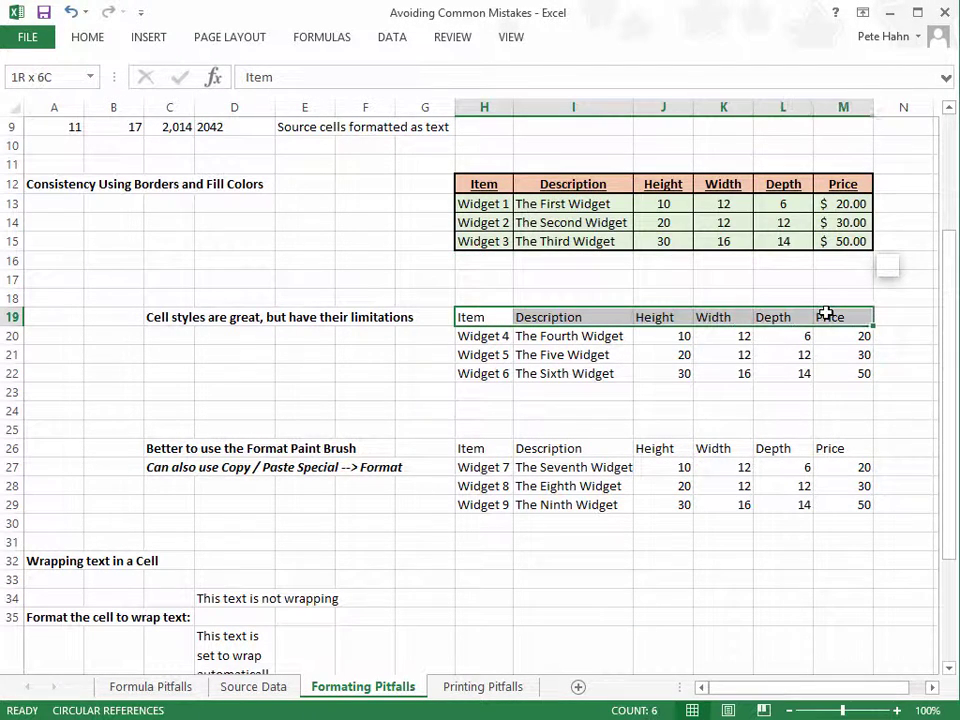
pyautogui.click(93, 42)
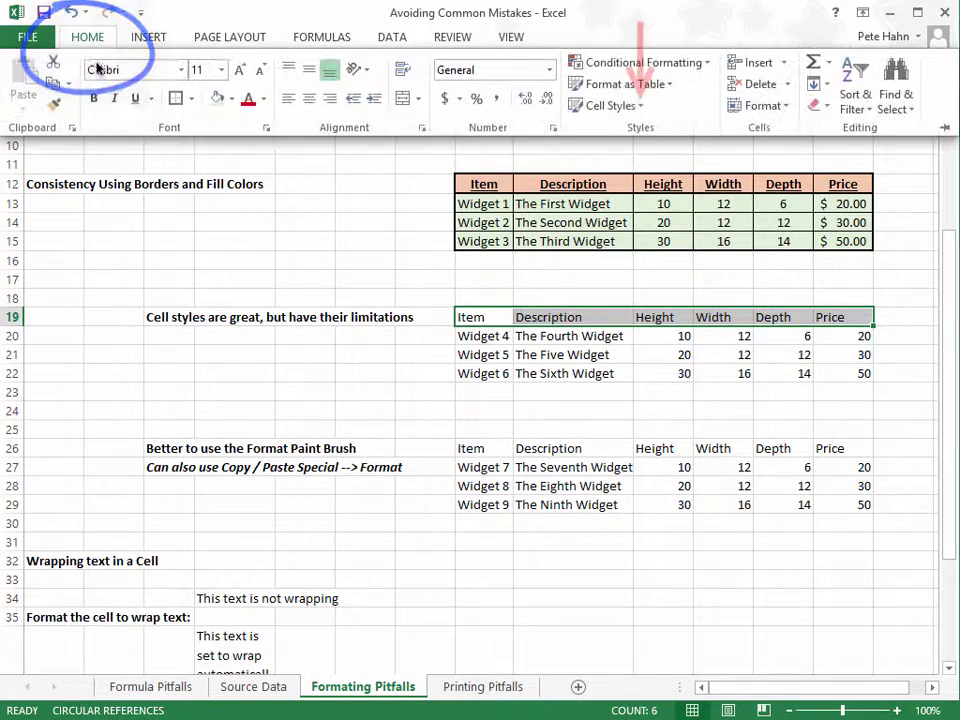
pyautogui.click(641, 106)
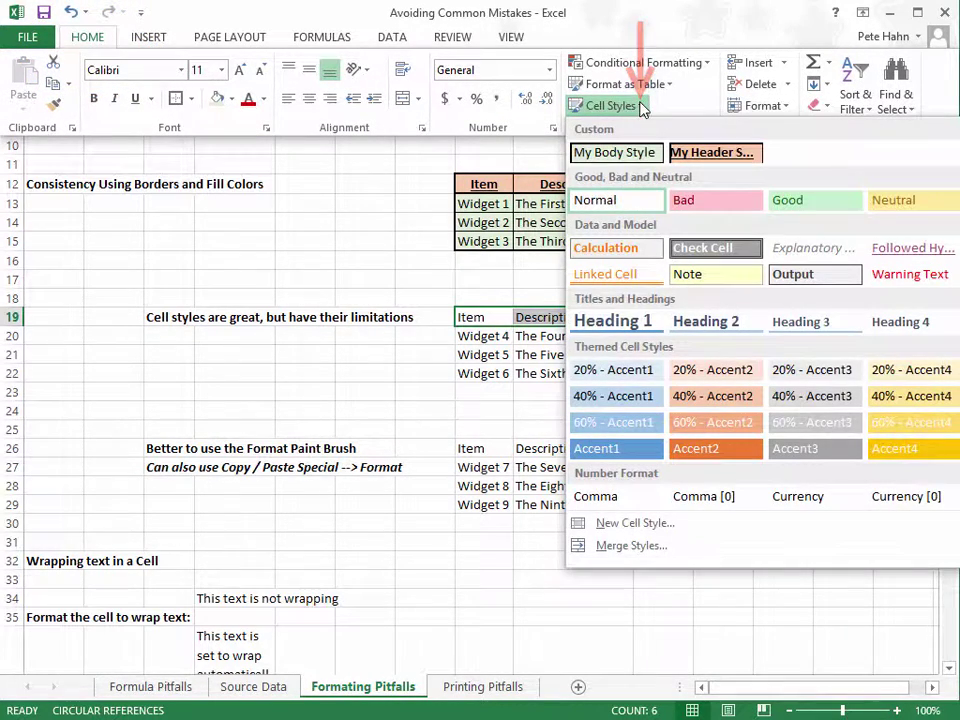
pyautogui.click(728, 158)
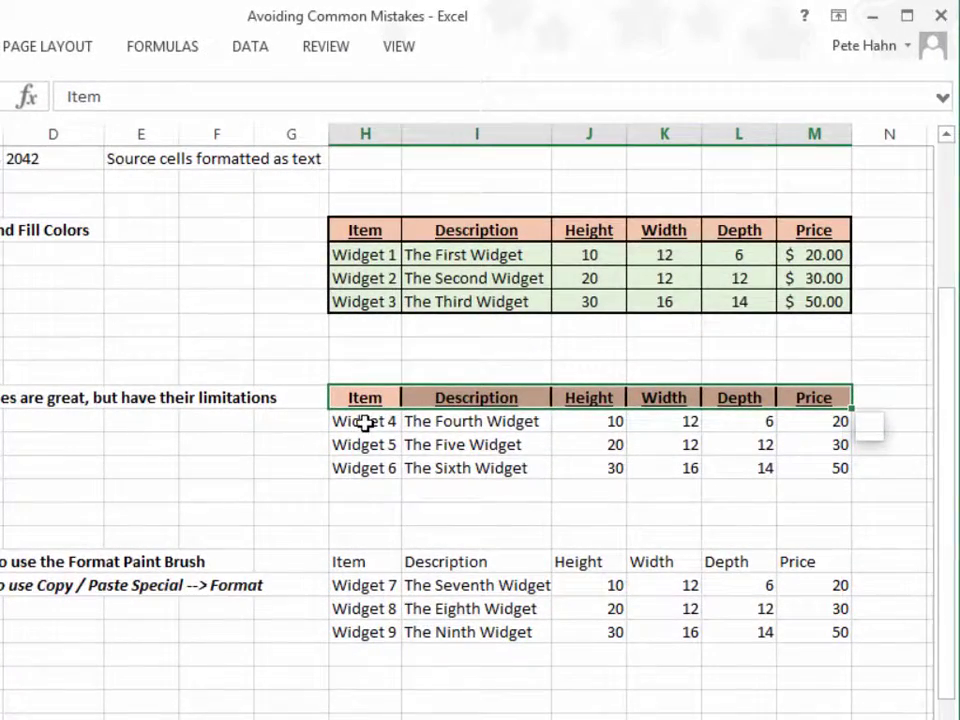
pyautogui.click(289, 446)
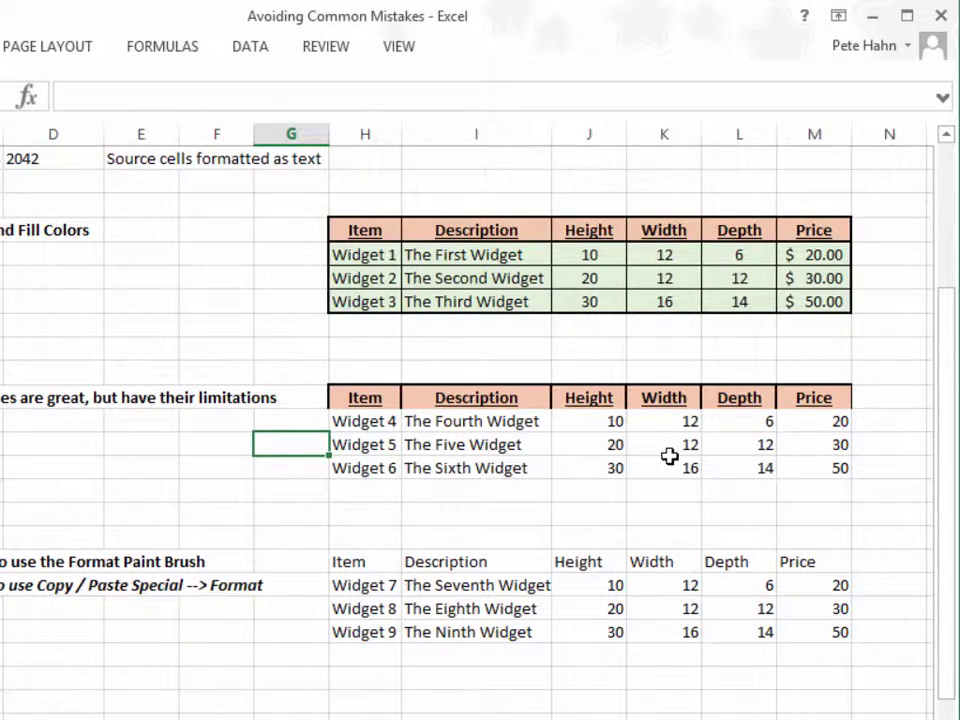
# Step: Apply the custom My Body Style to the second widget table's data rows H20:M22
pyautogui.moveTo(343, 428); pyautogui.dragTo(789, 463)
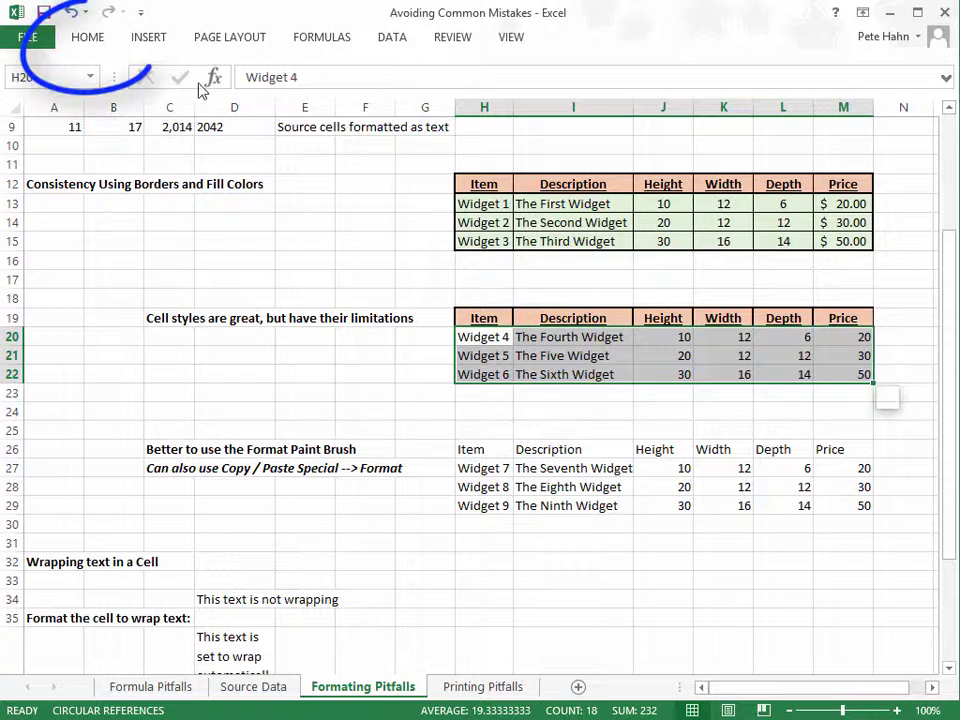
pyautogui.click(89, 40)
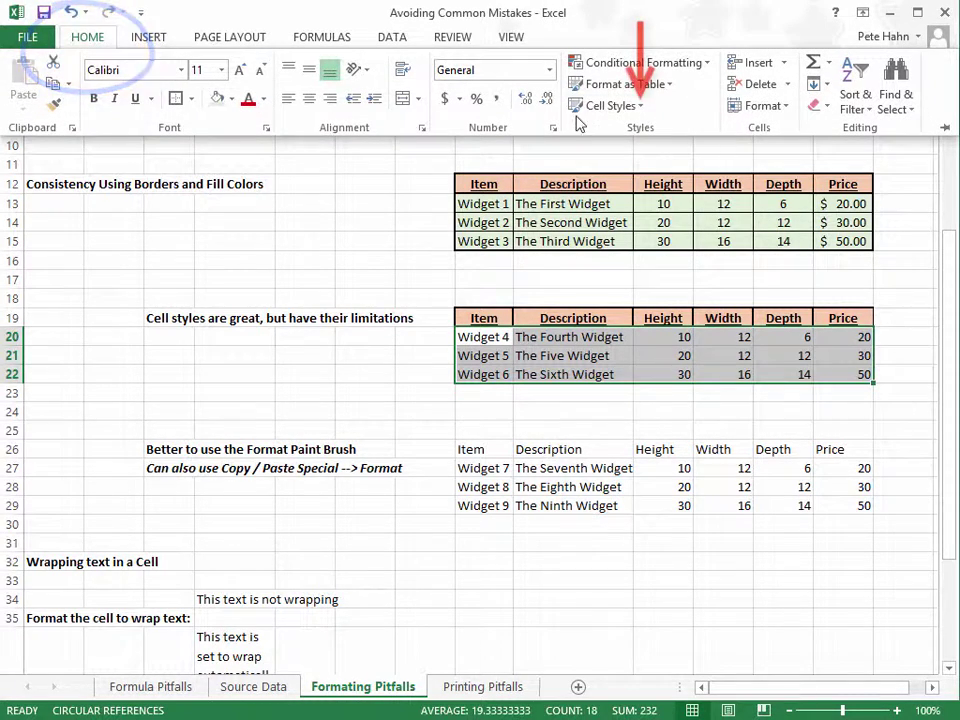
pyautogui.click(637, 106)
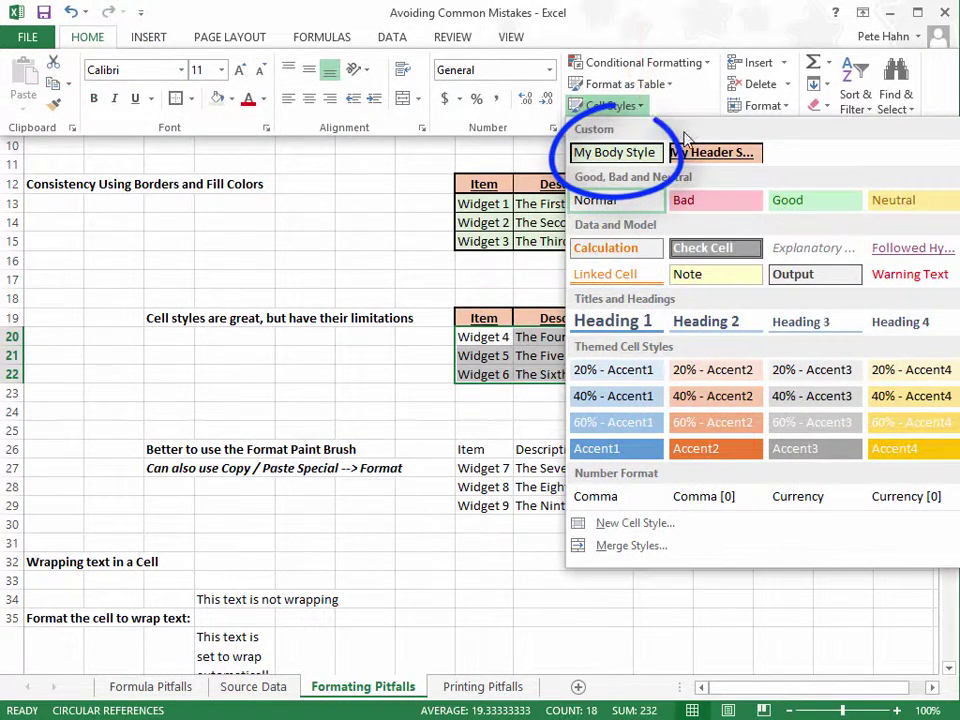
pyautogui.click(597, 155)
pyautogui.click(401, 381)
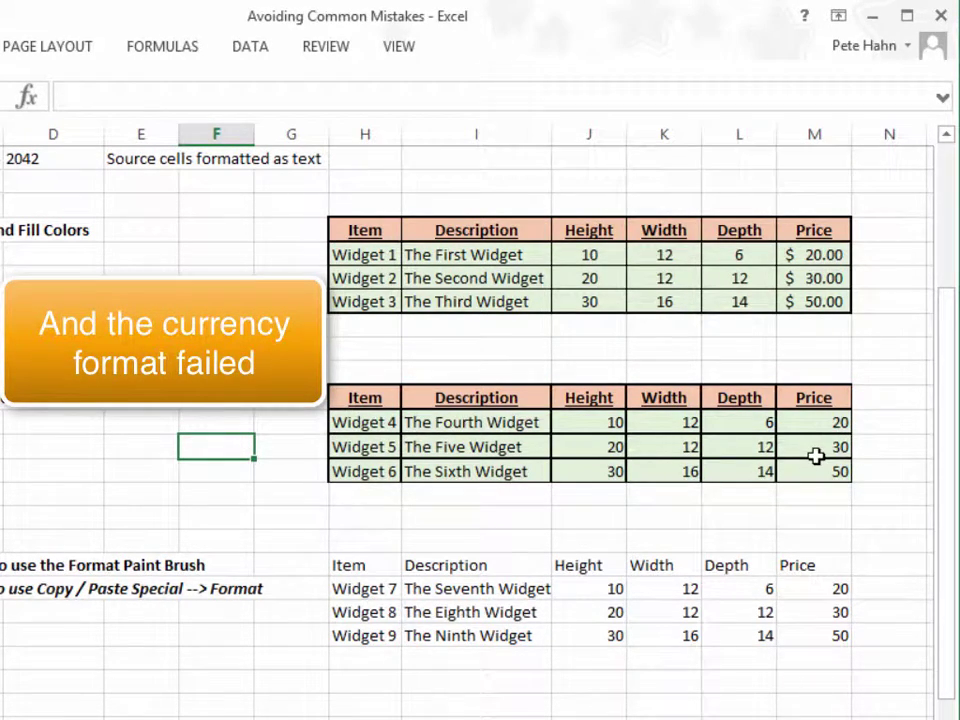
# Step: Copy the first widget table's formatting from H12:M15 onto the third widget table starting at H26 with Format Painter
pyautogui.moveTo(364, 232); pyautogui.dragTo(593, 230)
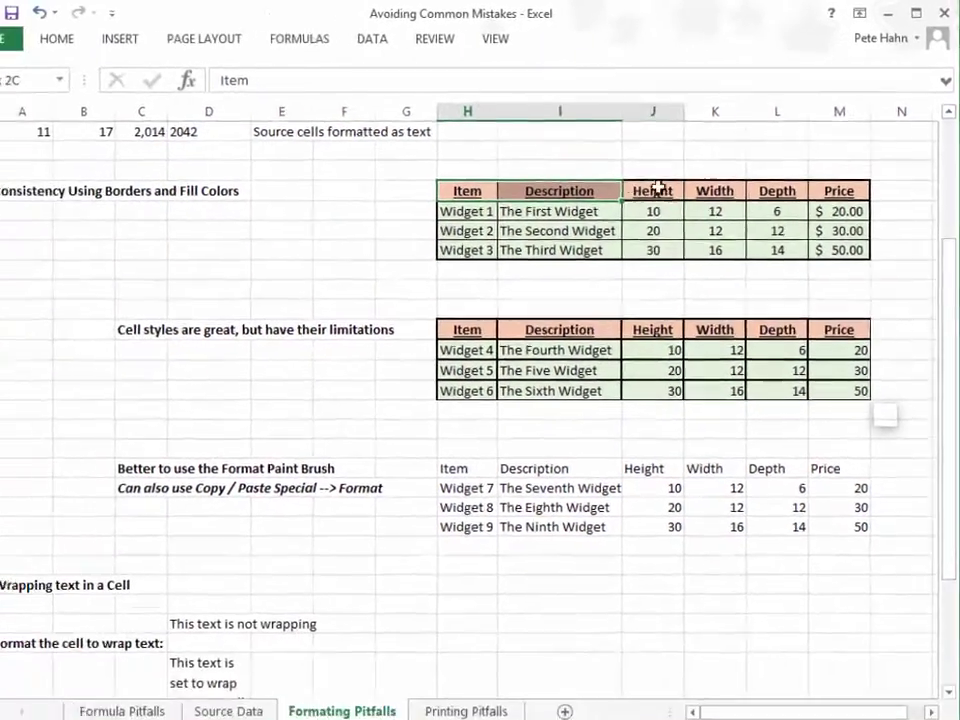
pyautogui.moveTo(657, 186)
pyautogui.mouseDown()
pyautogui.moveTo(824, 193)
pyautogui.moveTo(832, 238)
pyautogui.mouseUp()
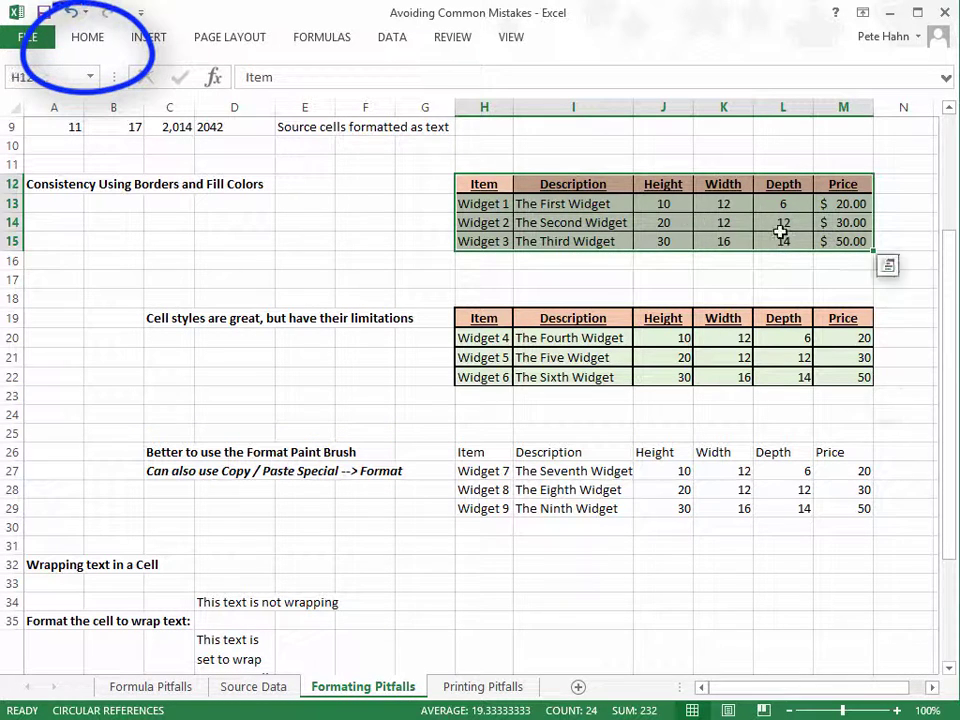
pyautogui.click(95, 40)
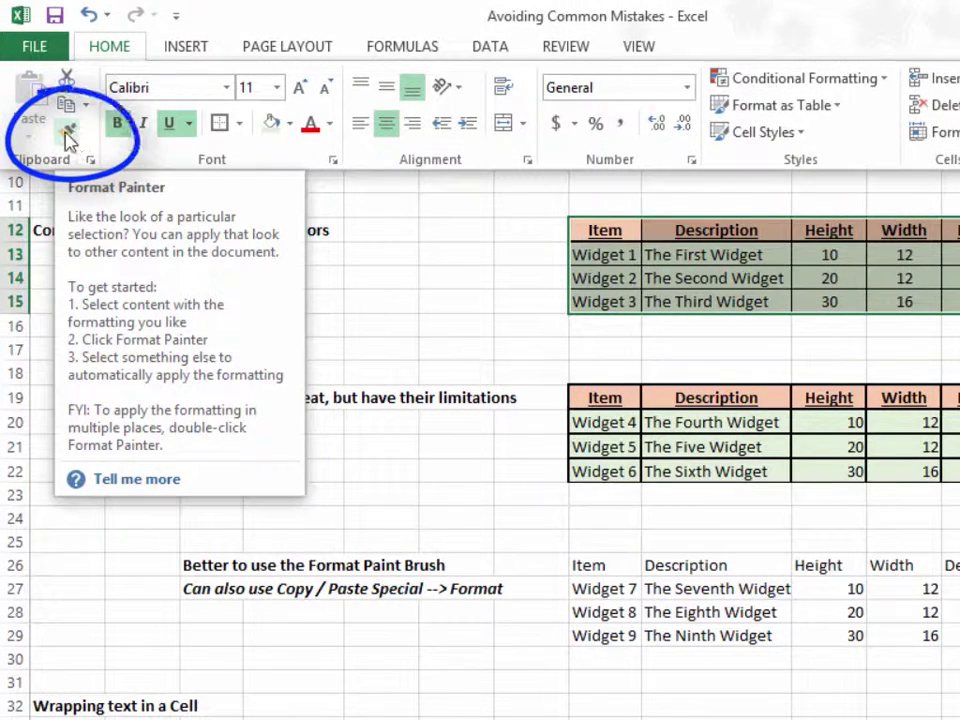
pyautogui.click(68, 133)
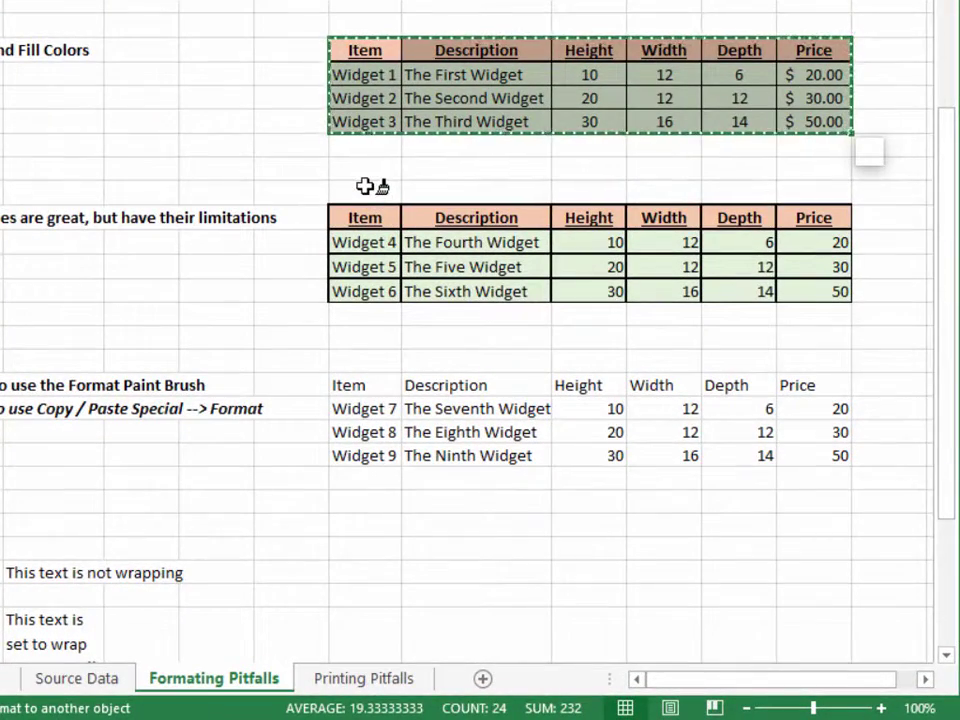
pyautogui.click(353, 386)
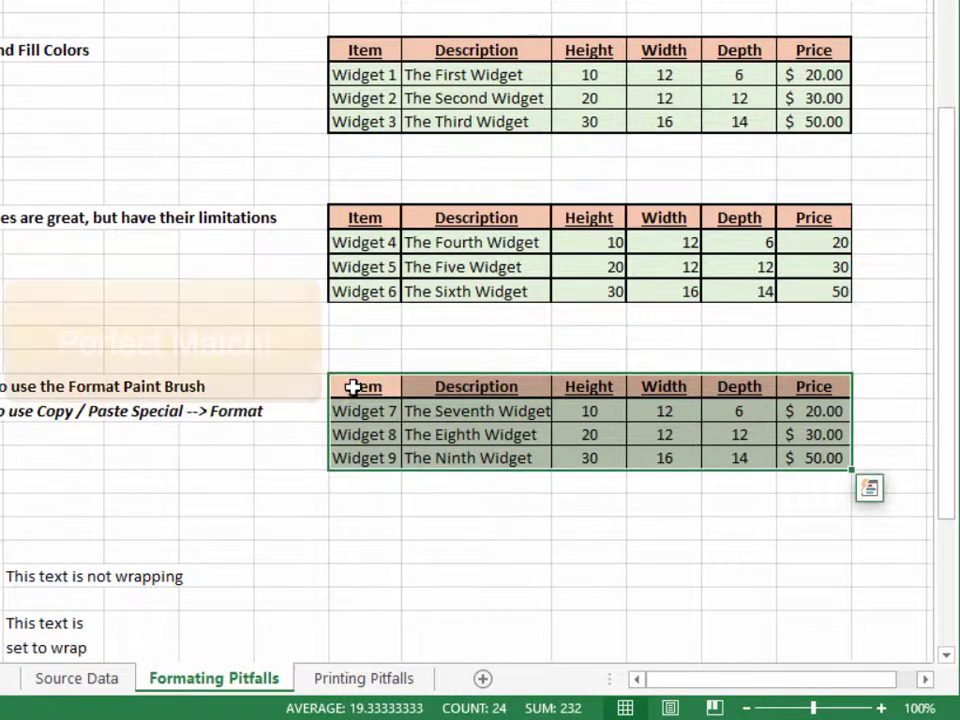
pyautogui.click(286, 453)
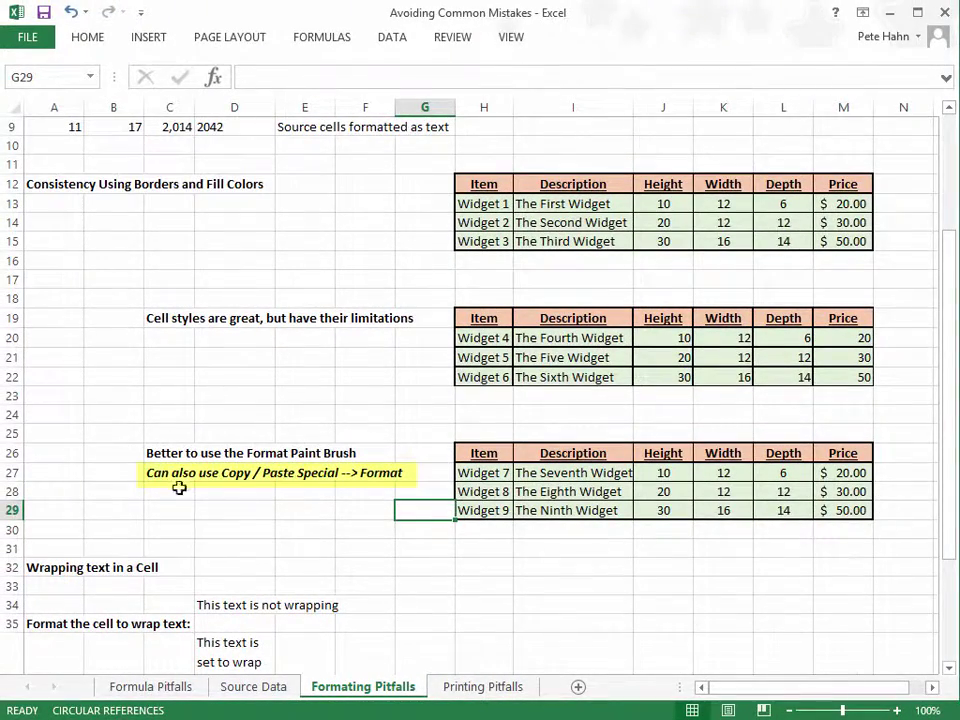
# Step: Undo the Format Painter formatting on the third widget table
pyautogui.moveTo(162, 474); pyautogui.dragTo(345, 473)
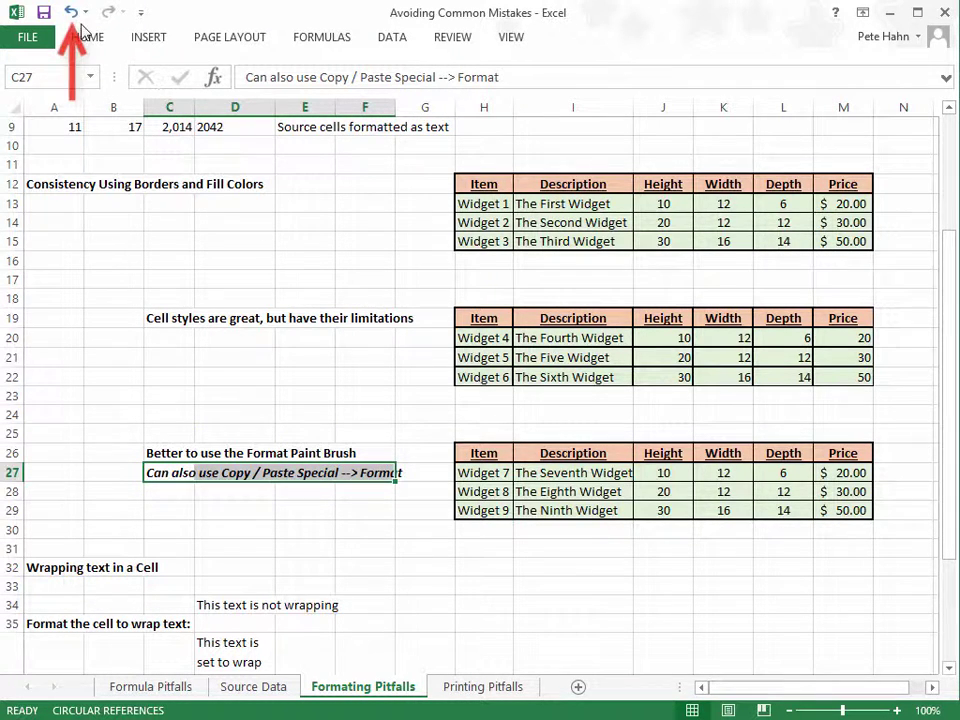
pyautogui.click(73, 13)
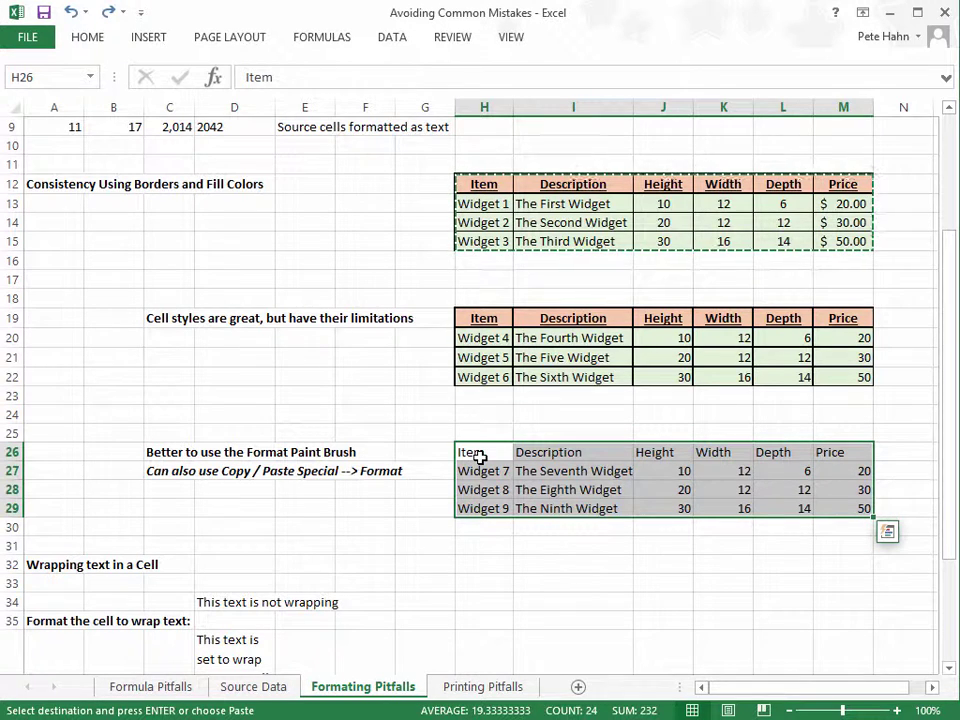
# Step: Copy the first widget table H12:M15 and paste only its formatting onto the third widget table starting at H26
pyautogui.moveTo(493, 186); pyautogui.dragTo(859, 240)
pyautogui.rightClick(636, 212)
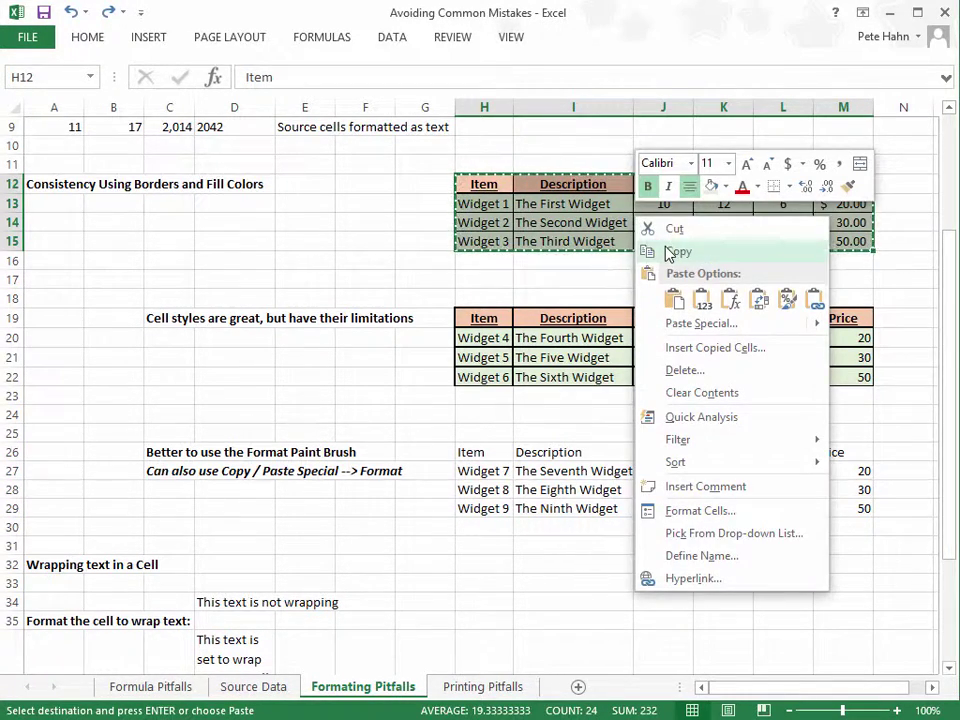
pyautogui.click(671, 251)
pyautogui.click(470, 452)
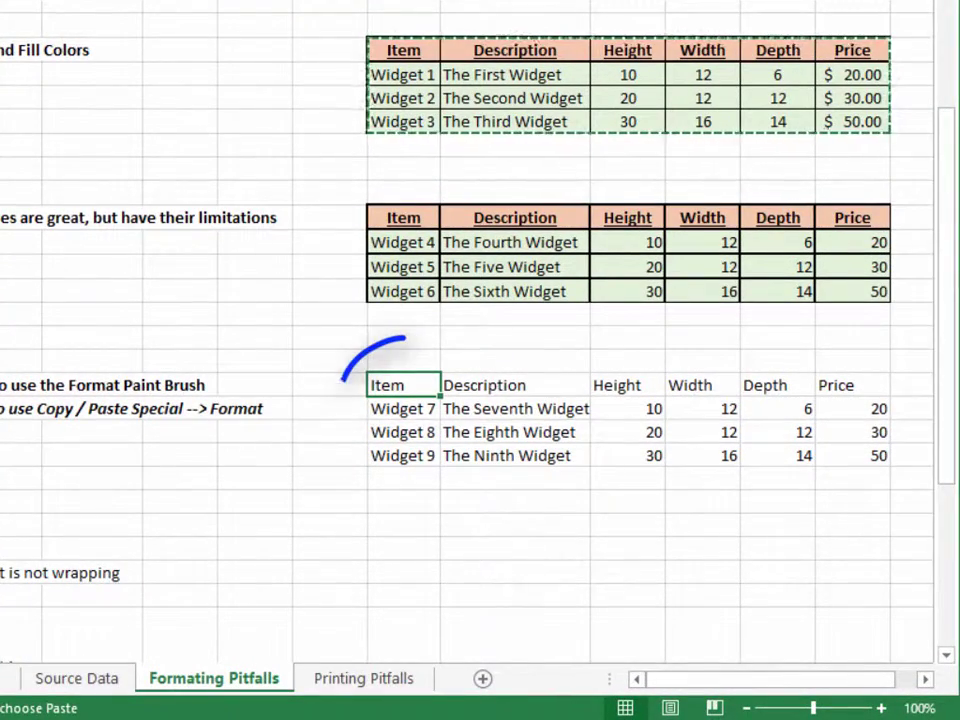
pyautogui.rightClick(399, 388)
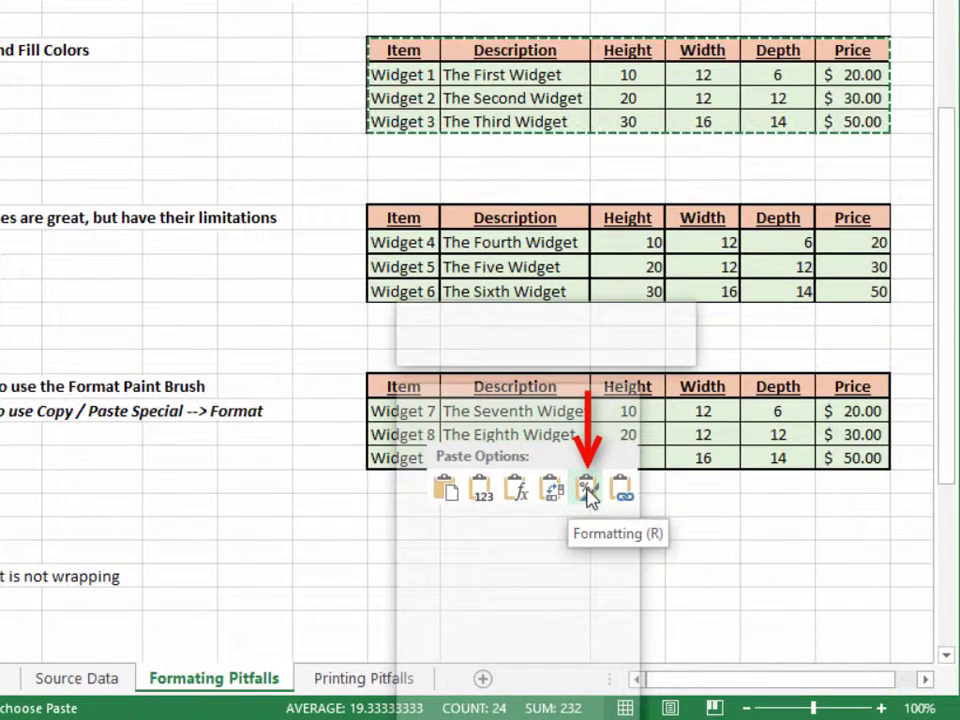
pyautogui.click(587, 490)
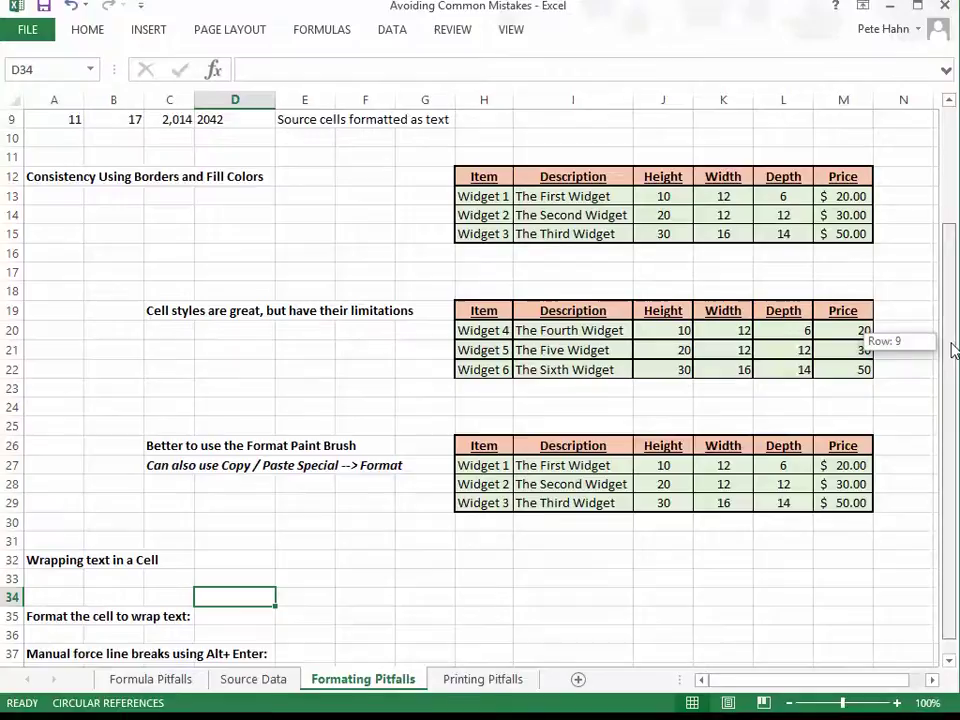
# Step: Enter "This text is not wrapping" in cell C34 under the Wrapping text in a Cell heading
pyautogui.moveTo(945, 339); pyautogui.dragTo(950, 364)
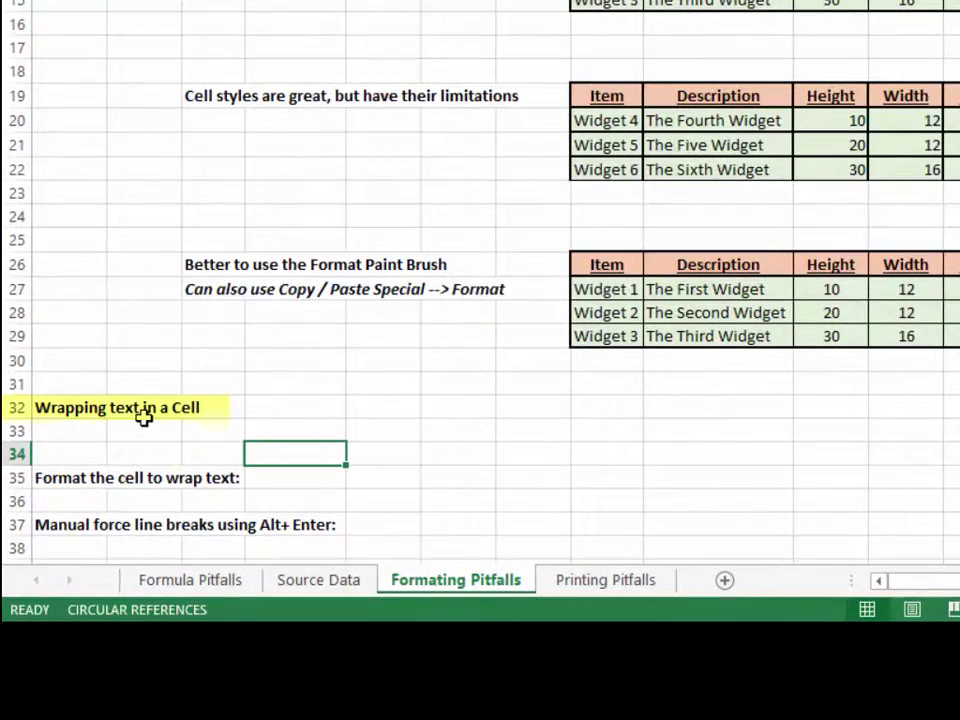
pyautogui.click(216, 456)
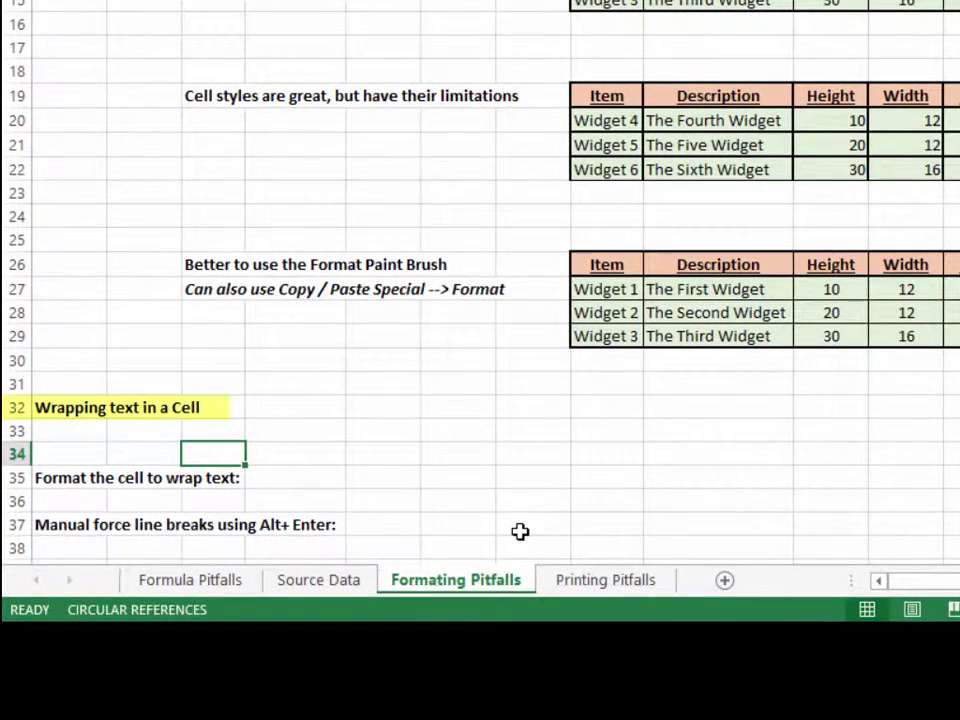
pyautogui.write('This text is not wrapping')
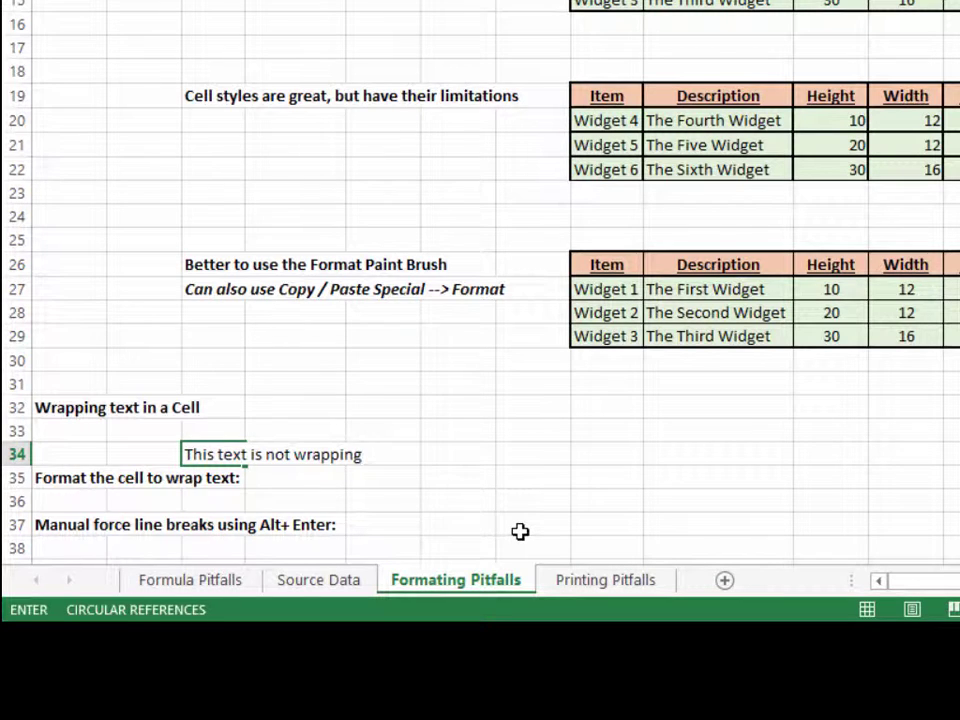
pyautogui.press('Return')
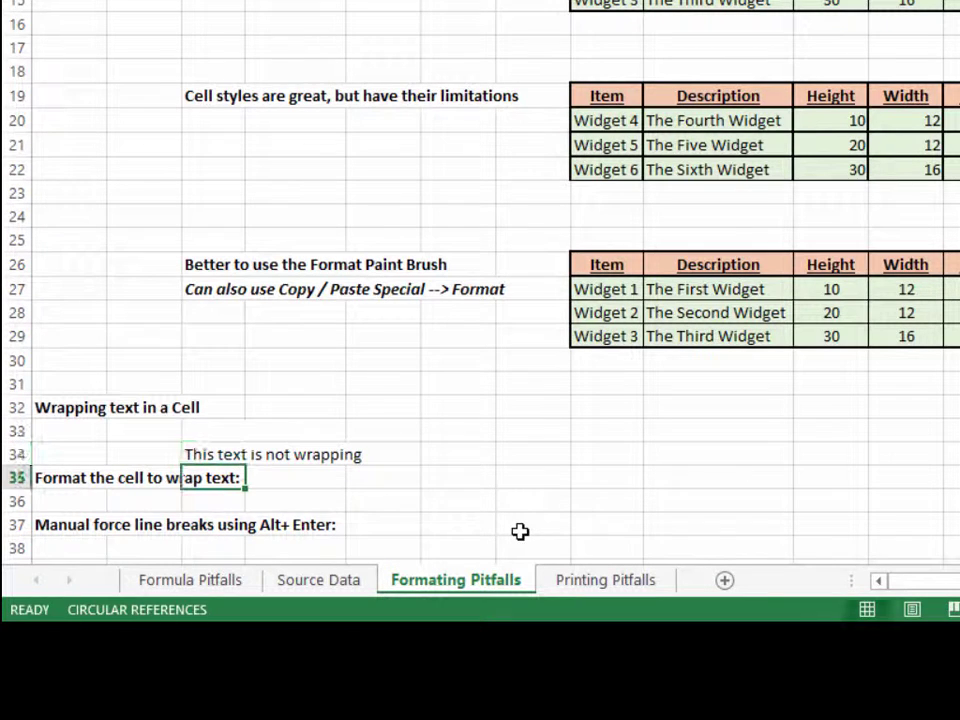
# Step: Enter "This text is set to wrap automatically" in cell C36
pyautogui.click(203, 507)
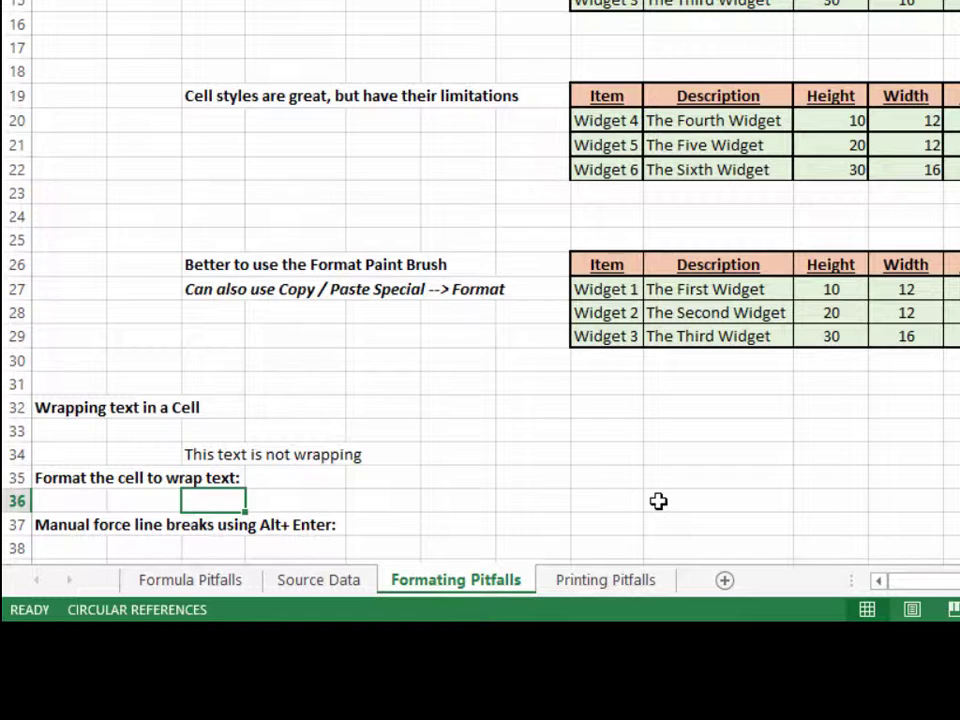
pyautogui.write('This text is set to wrap automatically')
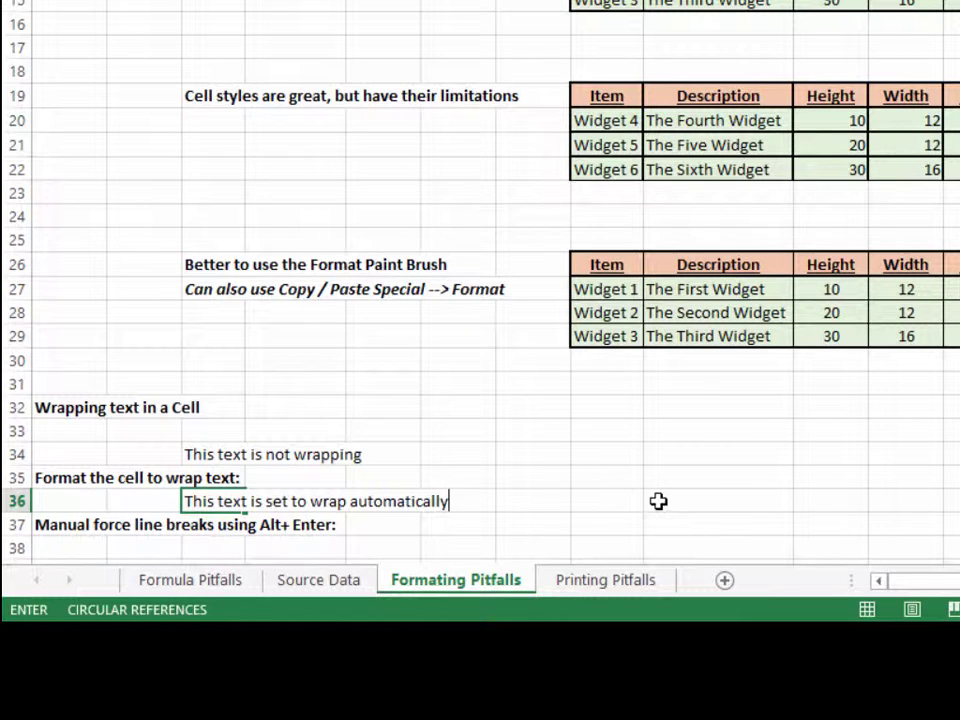
pyautogui.press('Return')
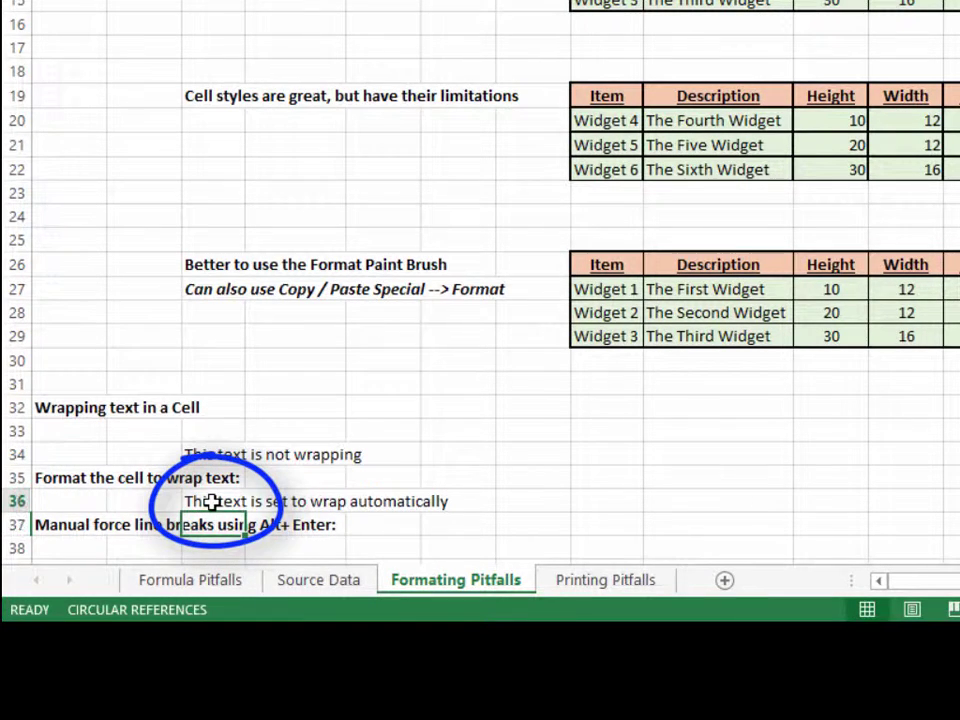
# Step: Turn on the Wrap text alignment option for cell C36 and widen column C so the wrapped text takes fewer lines
pyautogui.click(212, 502)
pyautogui.rightClick(212, 502)
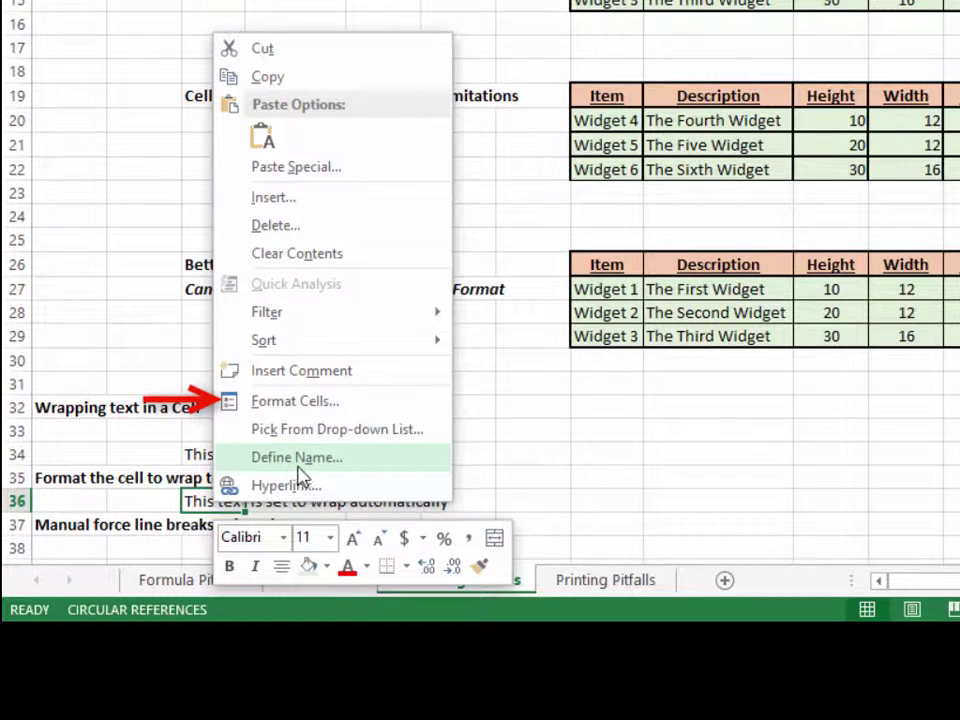
pyautogui.click(338, 403)
pyautogui.moveTo(375, 135); pyautogui.dragTo(658, 100)
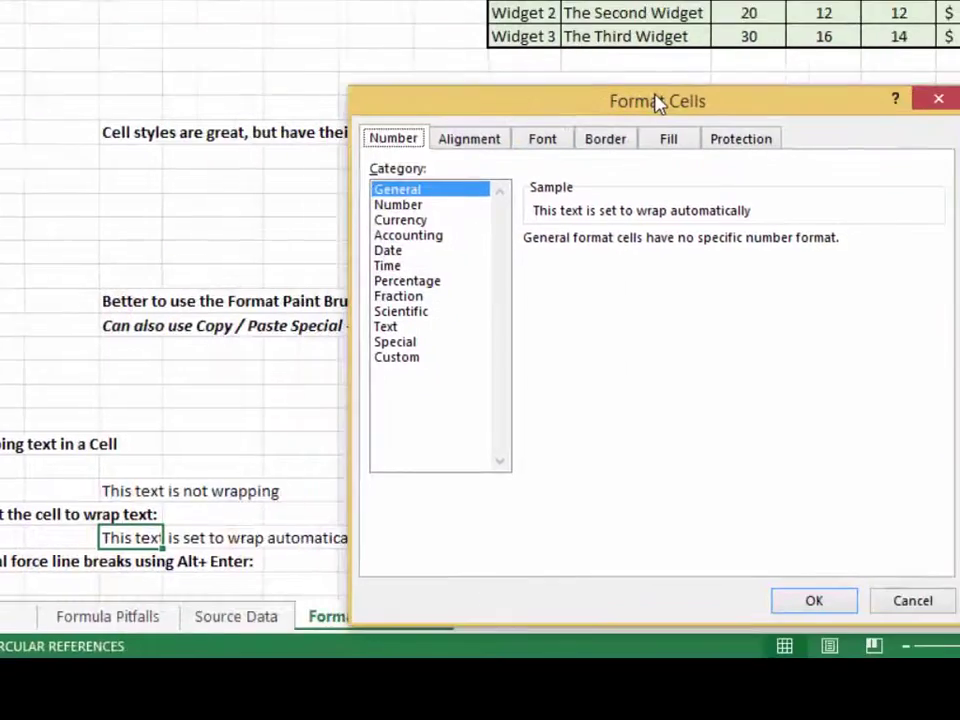
pyautogui.click(350, 205)
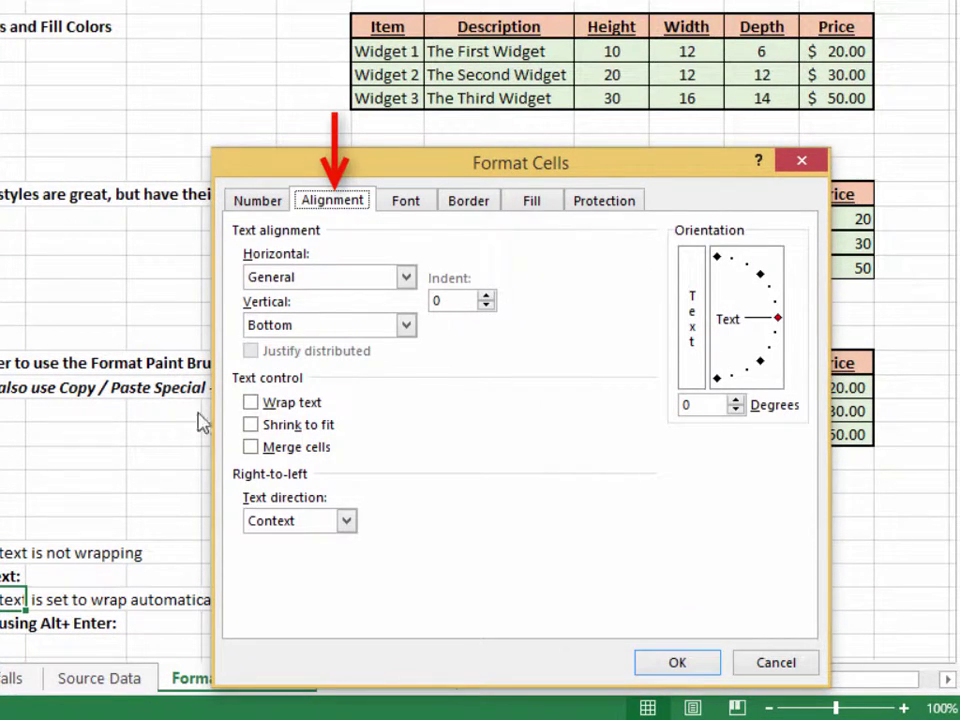
pyautogui.click(250, 402)
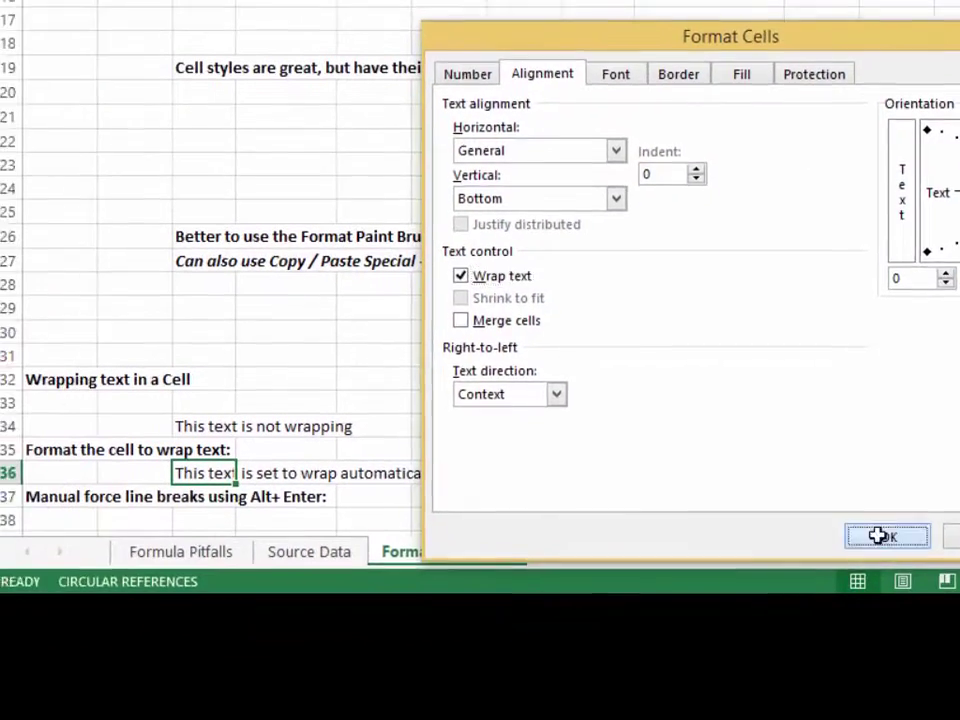
pyautogui.click(677, 662)
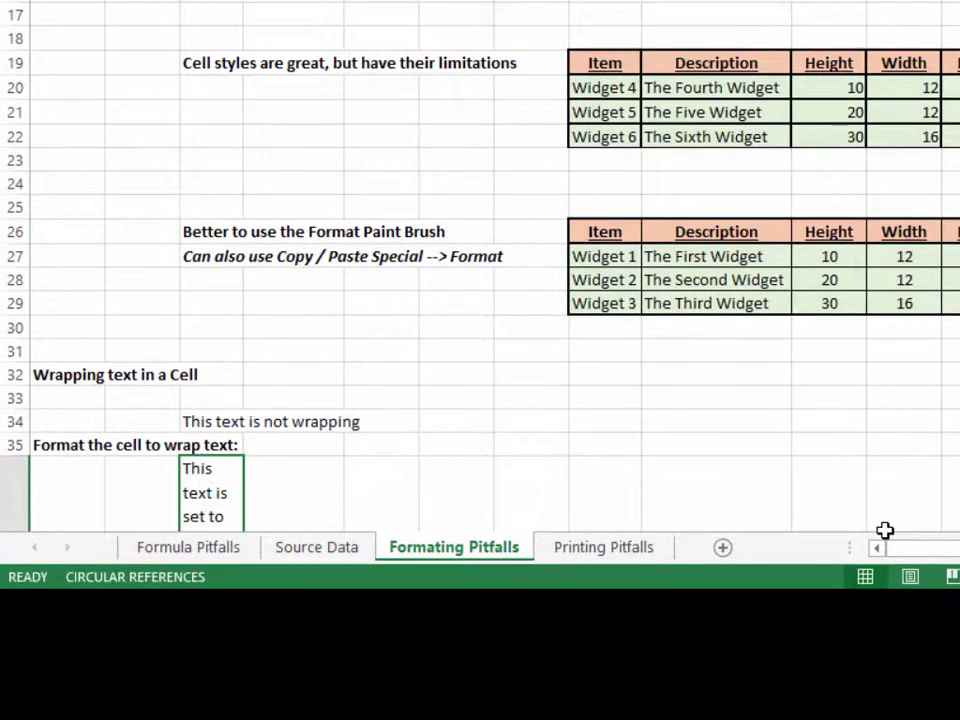
pyautogui.scroll(-2, 480, 265)
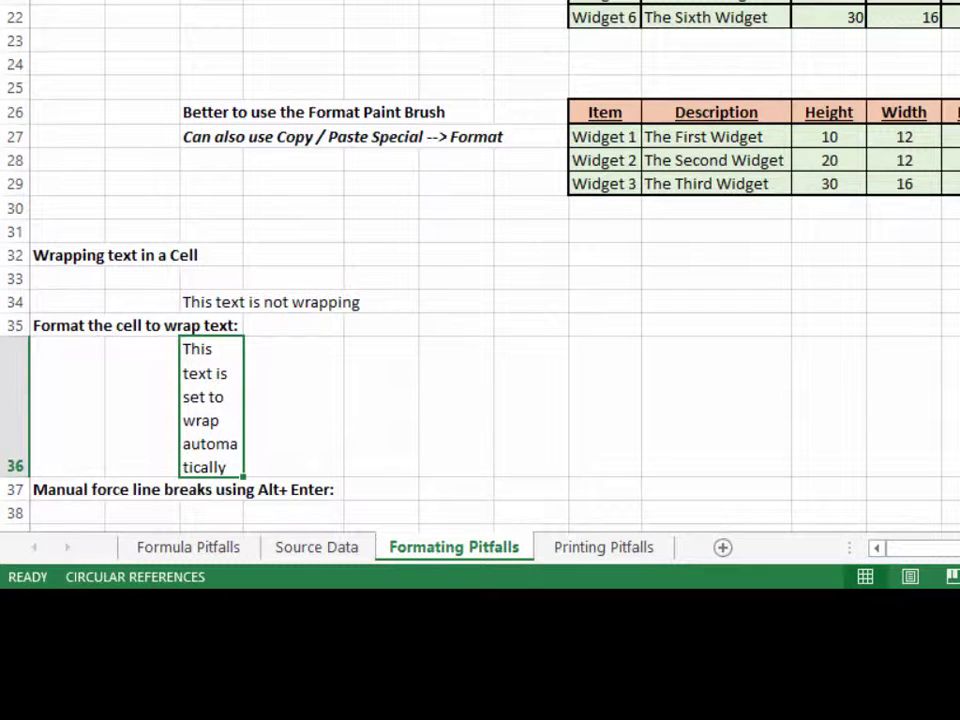
pyautogui.moveTo(243, 0); pyautogui.dragTo(281, 0)
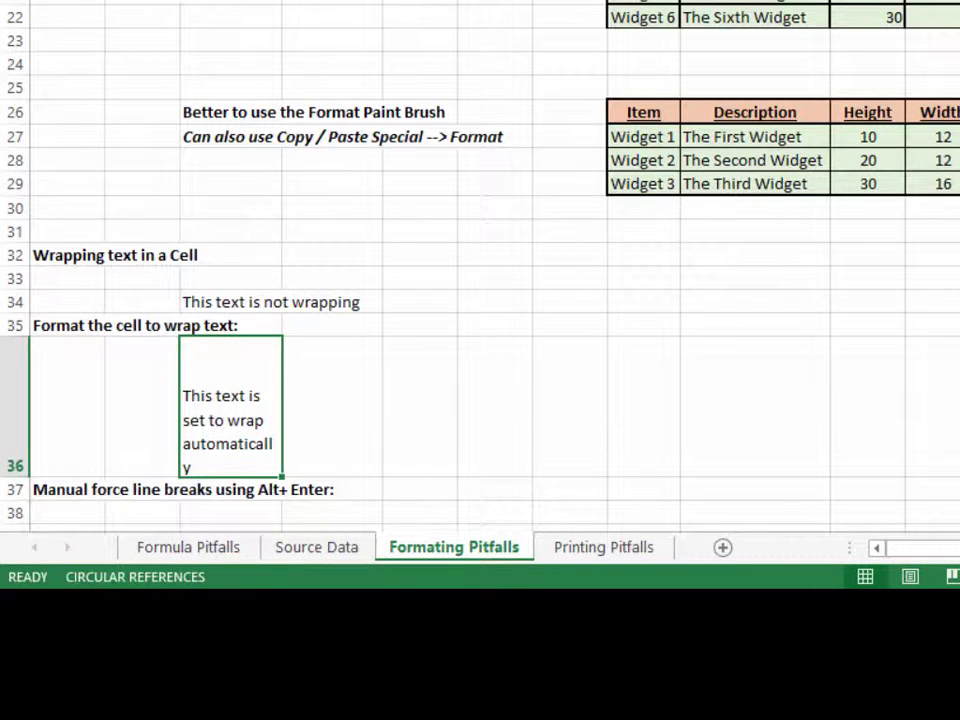
# Step: Enter "This text has manually induced line breaks" in cell C38, with forced line breaks after "has", "manually" and "line"
pyautogui.click(225, 511)
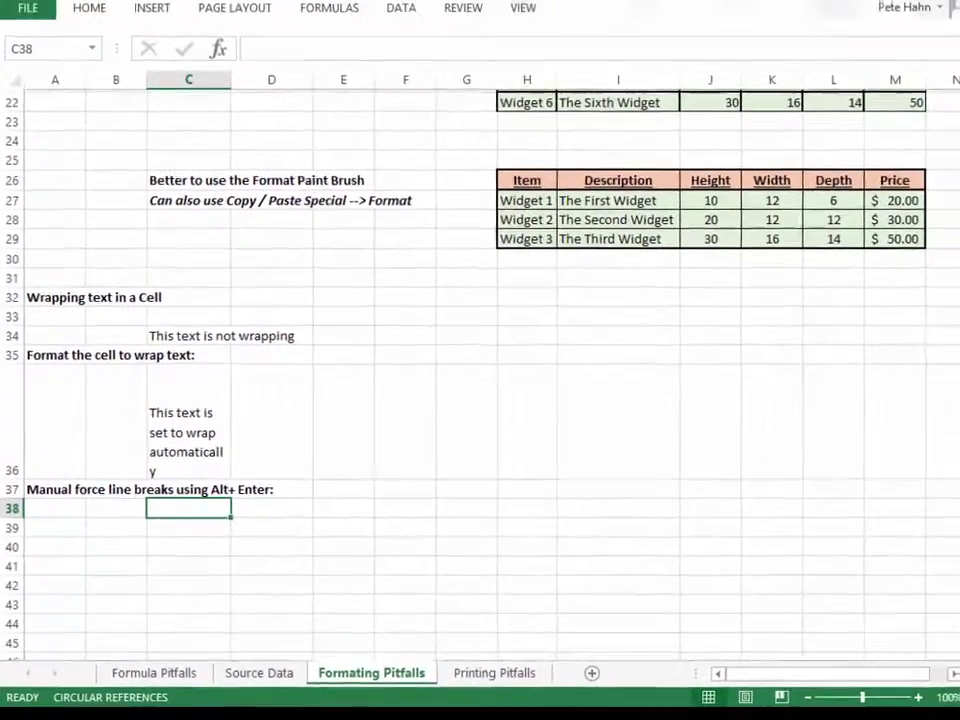
pyautogui.scroll(-2, 460, 494)
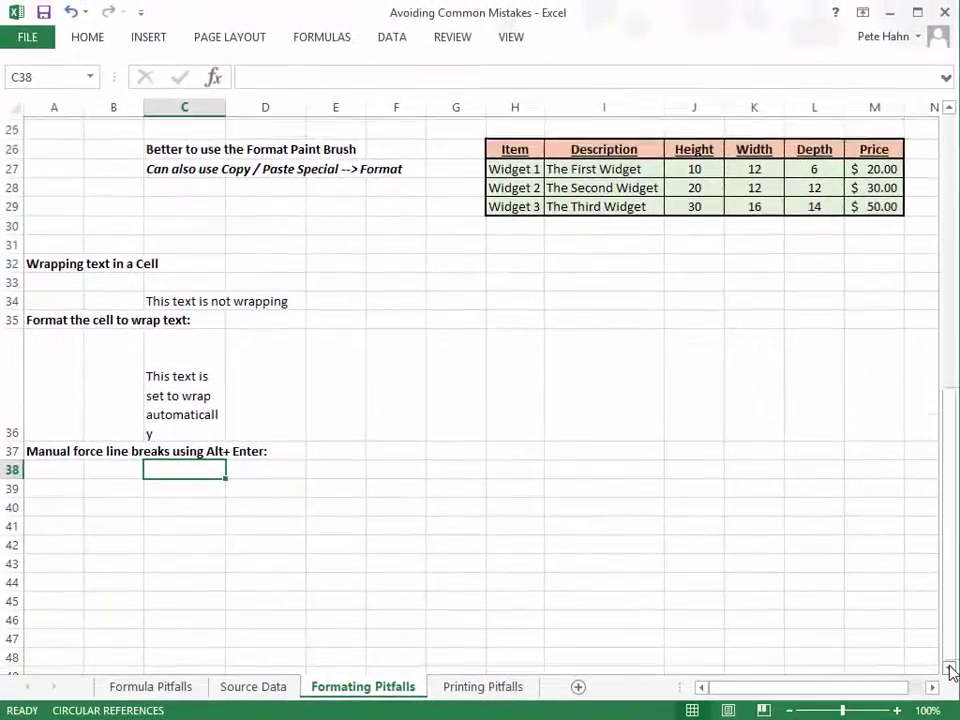
pyautogui.write('This te')
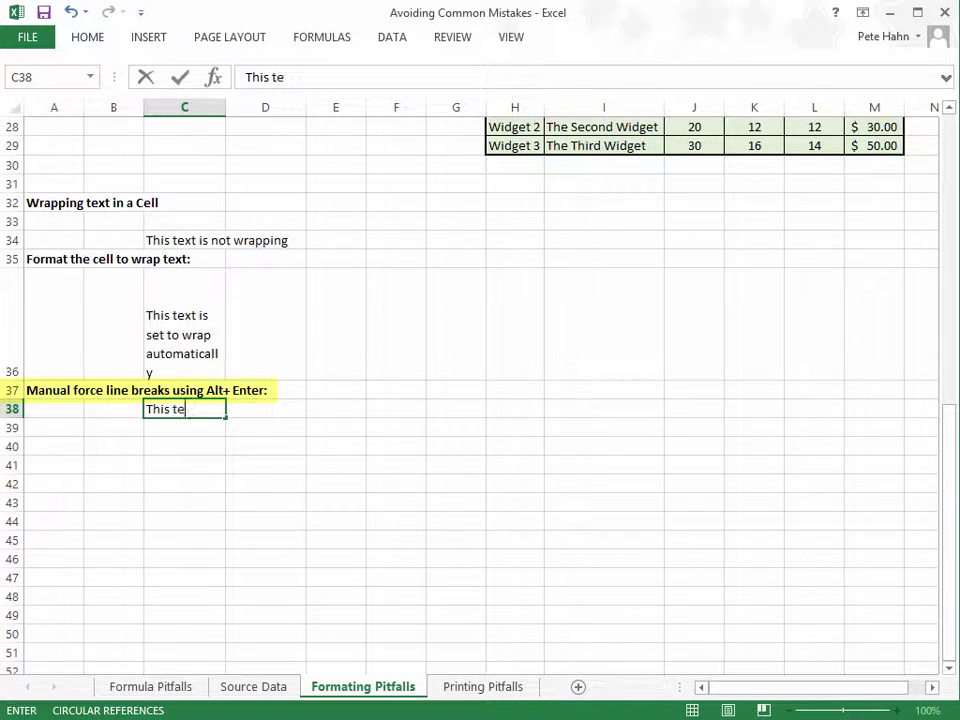
pyautogui.write('xt Ha')
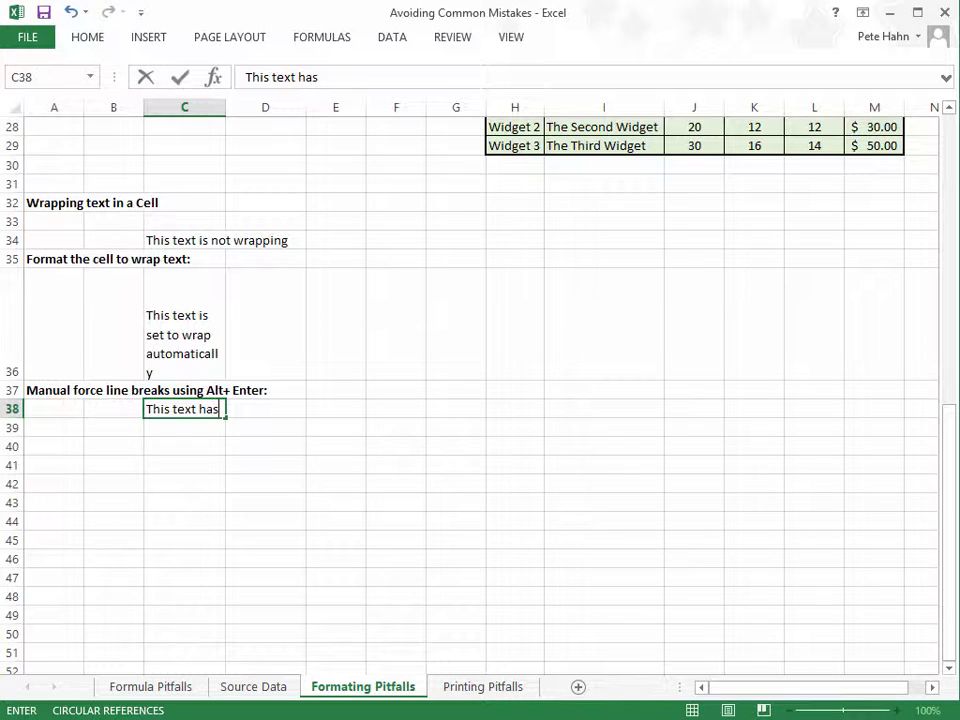
pyautogui.hotkey('alt', 'Return')
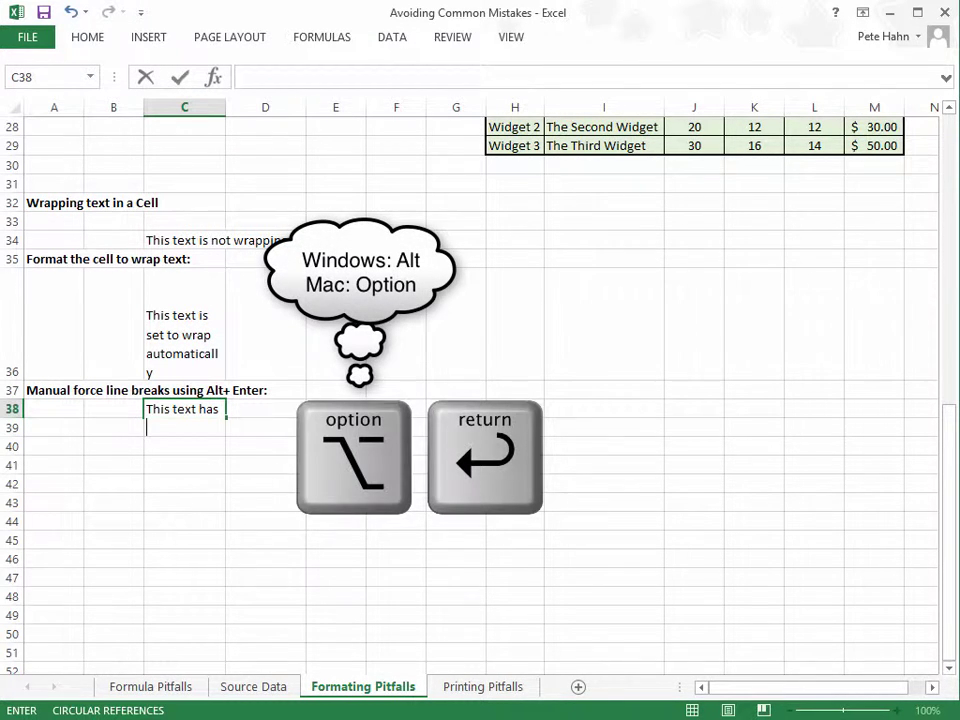
pyautogui.write('m')
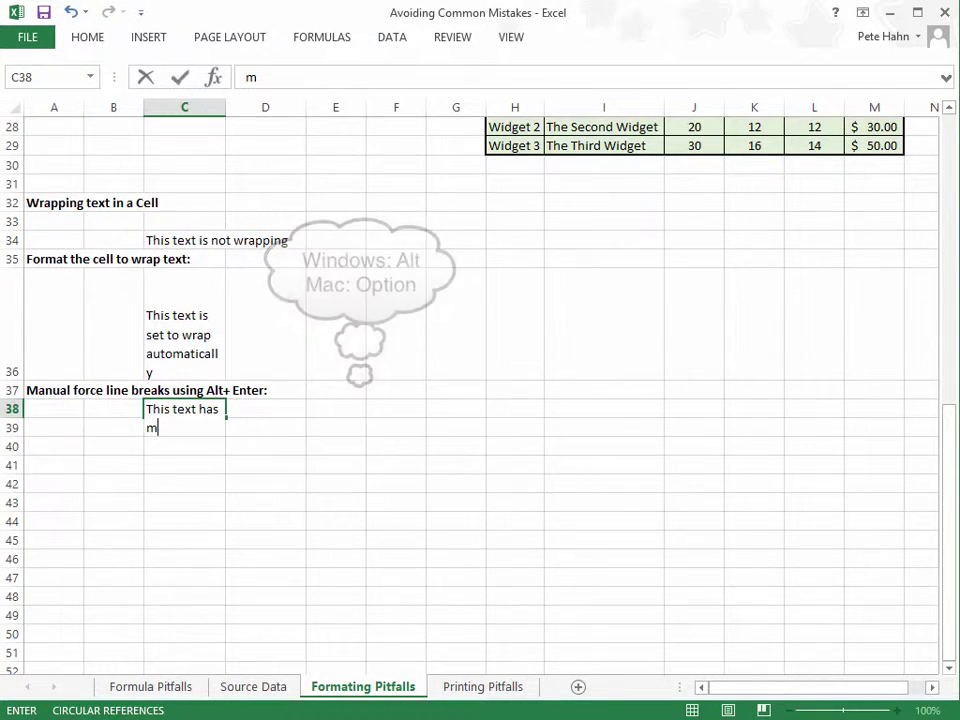
pyautogui.write('anually')
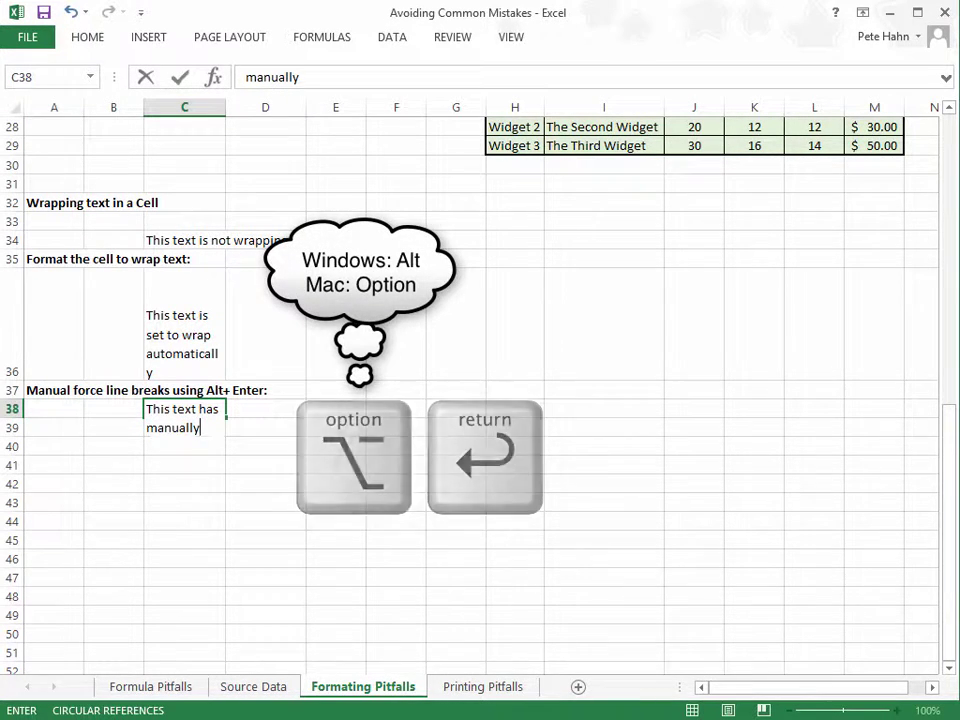
pyautogui.hotkey('alt', 'Return')
pyautogui.write('in')
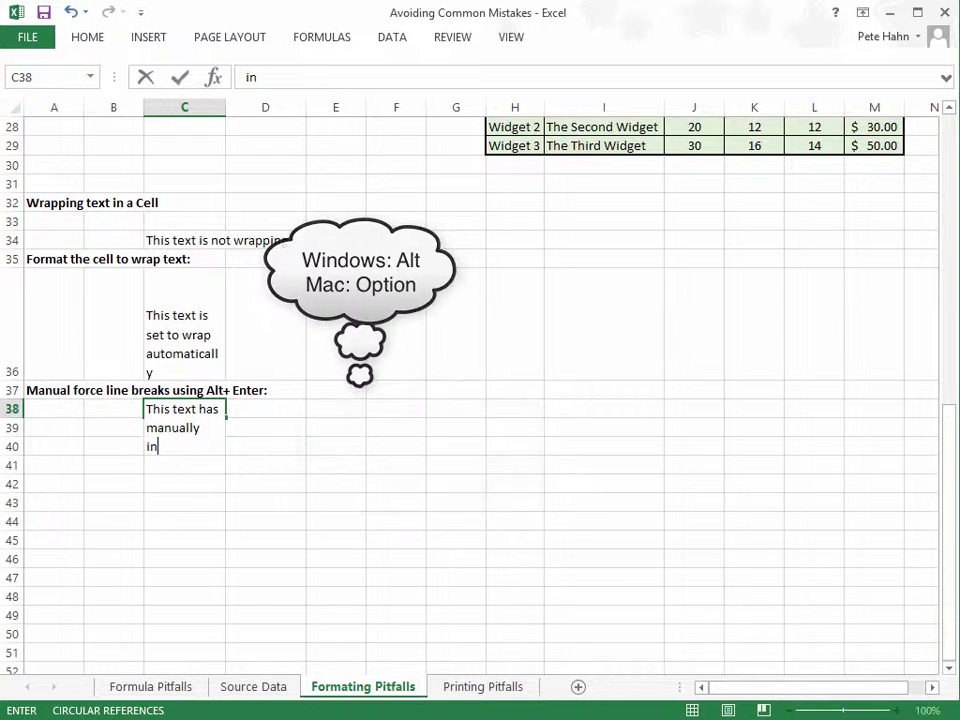
pyautogui.write('duced')
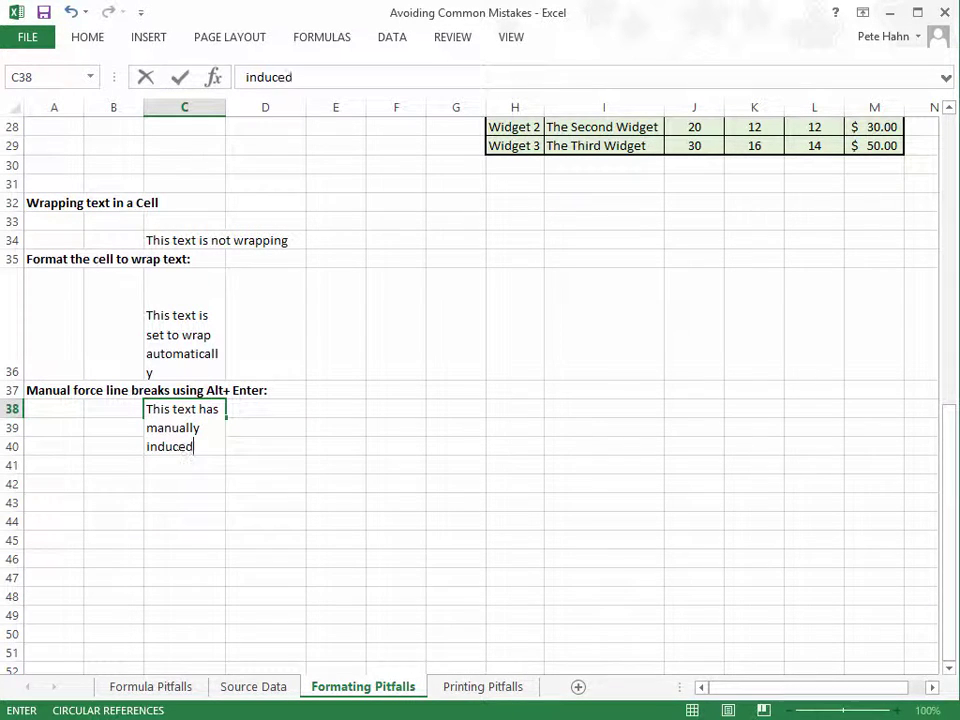
pyautogui.write(' line')
pyautogui.hotkey('alt', 'Return')
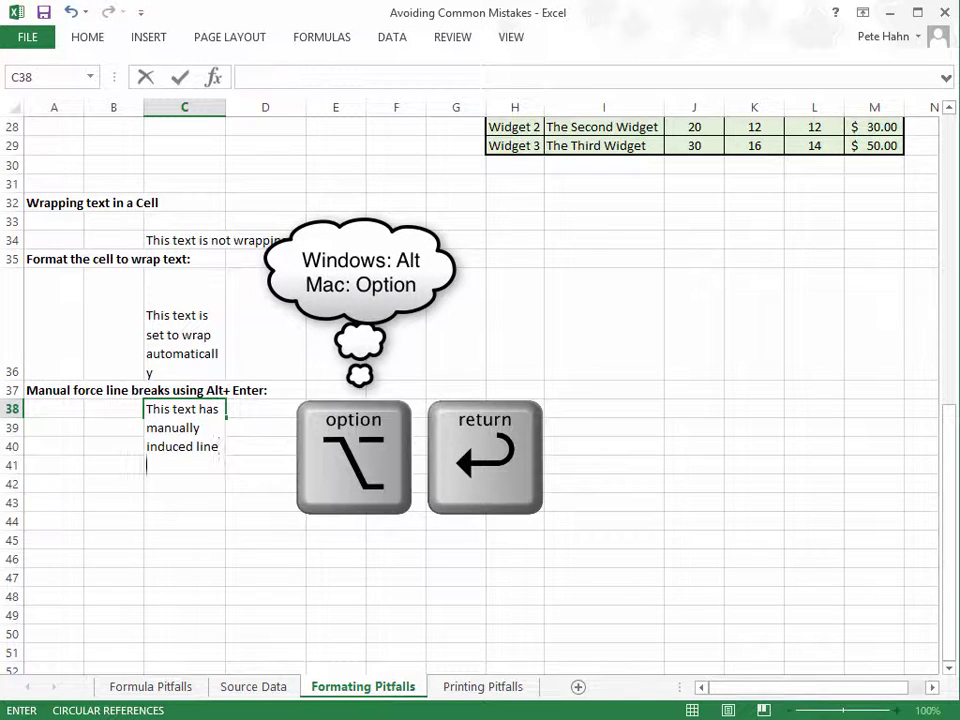
pyautogui.write('brea')
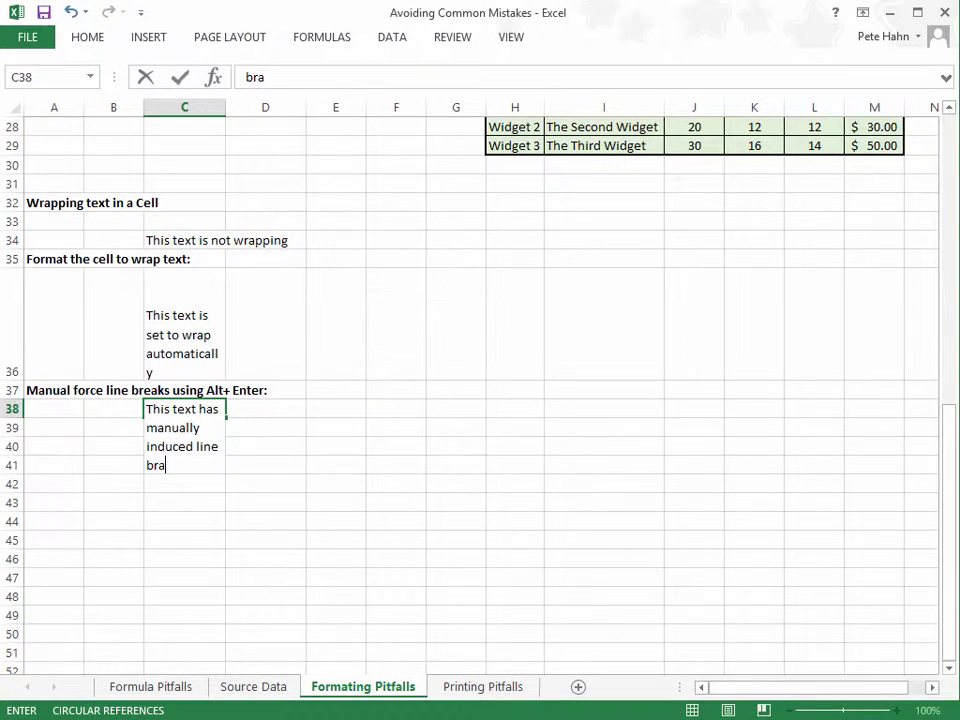
pyautogui.write('ks')
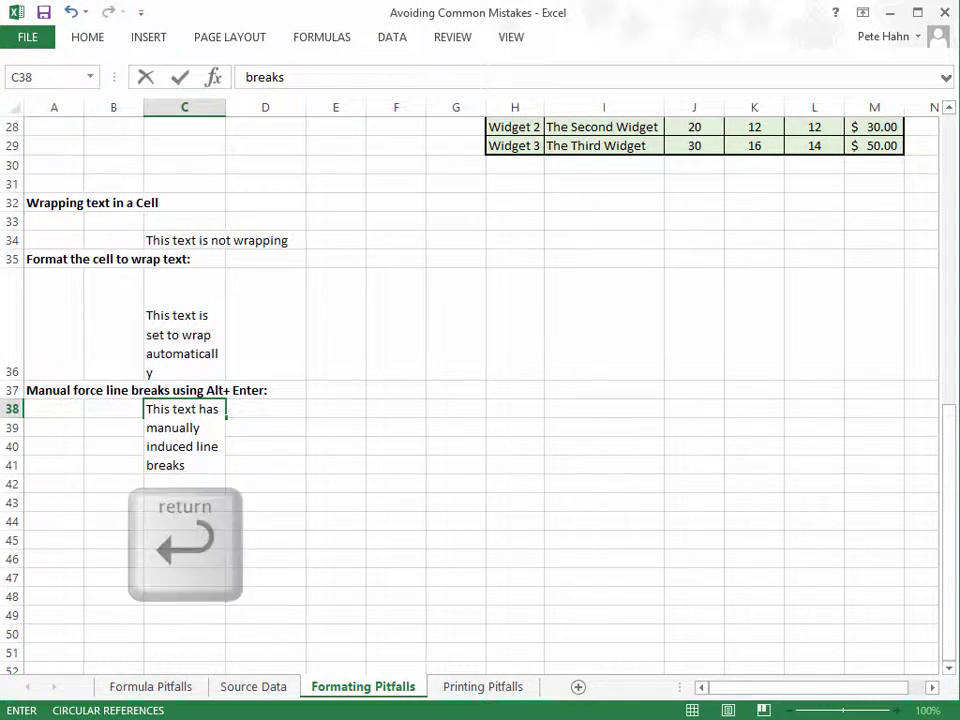
pyautogui.press('Return')
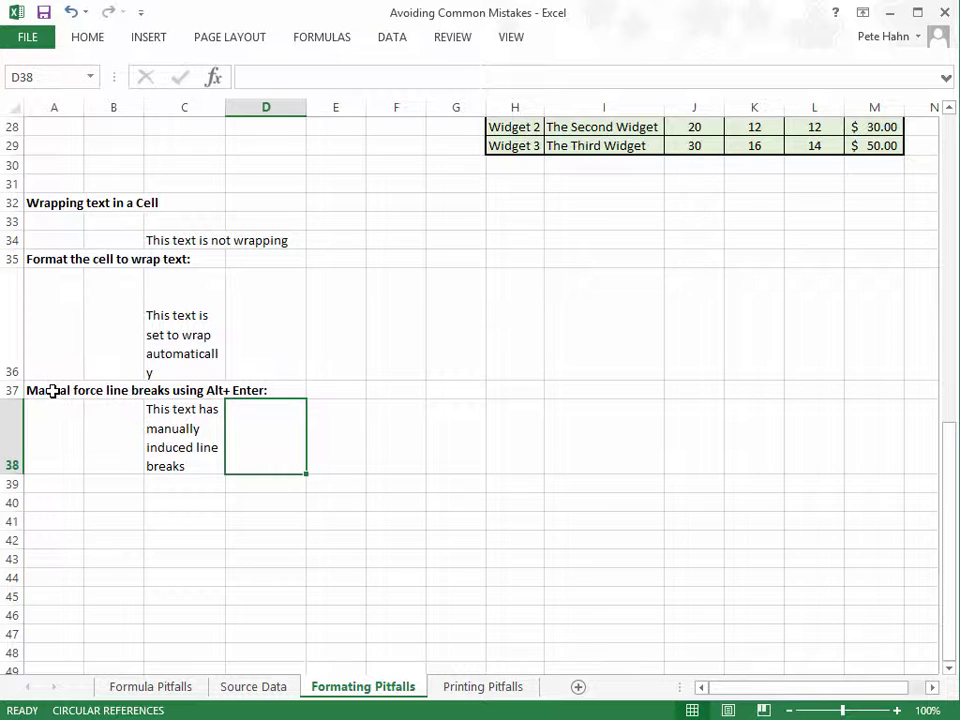
# Step: Review the text-wrapping headings in A37 and A35, and return to cell A2 at the start of the sheet
pyautogui.moveTo(52, 391); pyautogui.dragTo(262, 390)
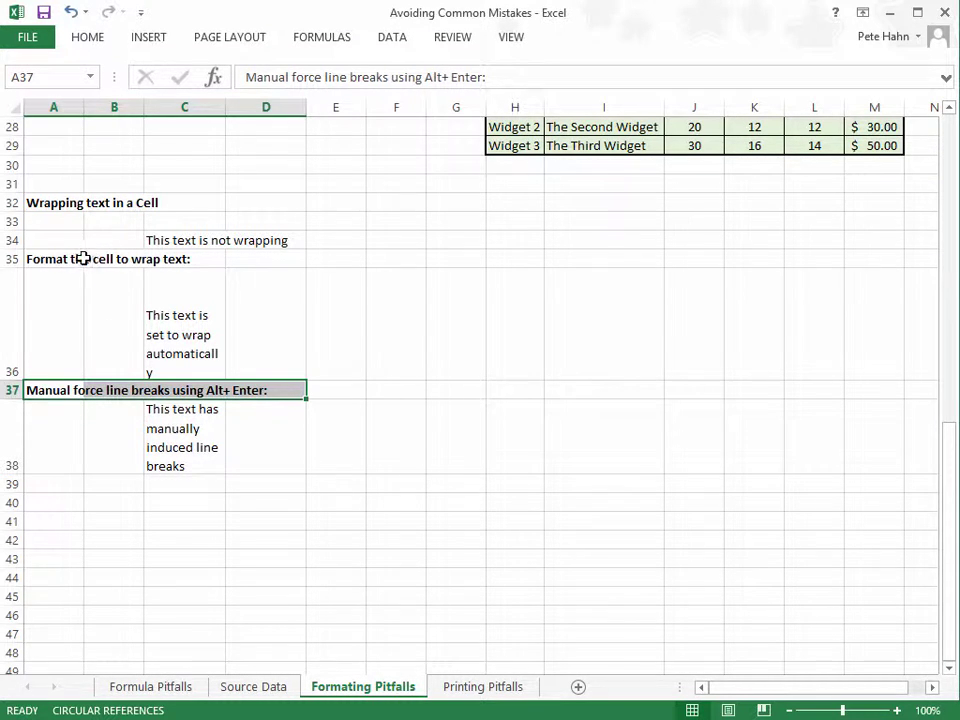
pyautogui.moveTo(47, 261); pyautogui.dragTo(187, 258)
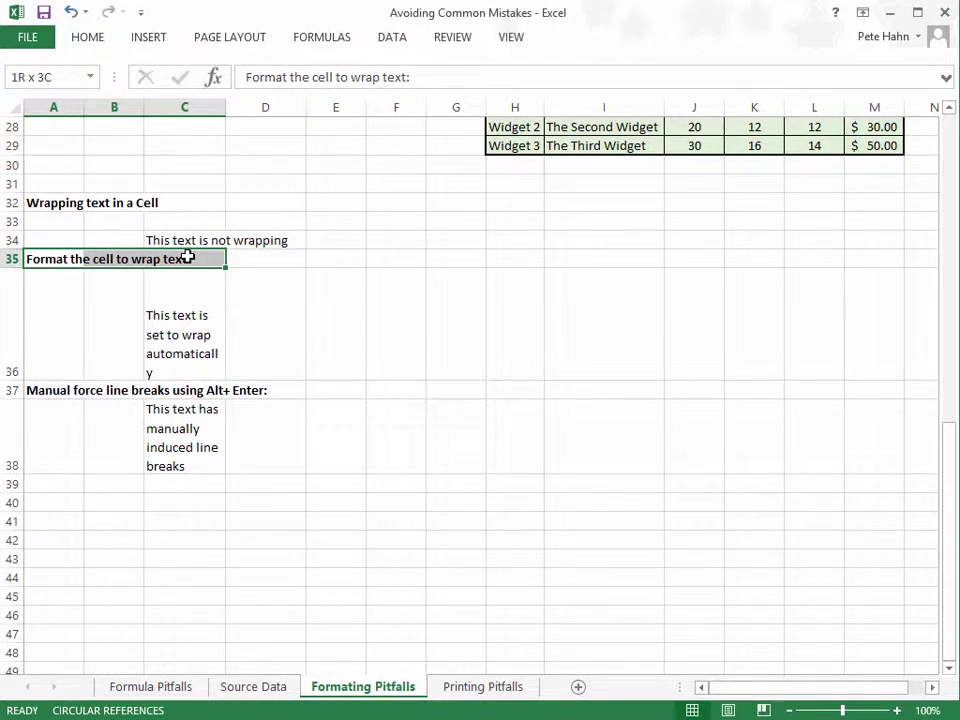
pyautogui.moveTo(951, 476)
pyautogui.mouseDown()
pyautogui.moveTo(950, 290)
pyautogui.moveTo(950, 465)
pyautogui.mouseUp()
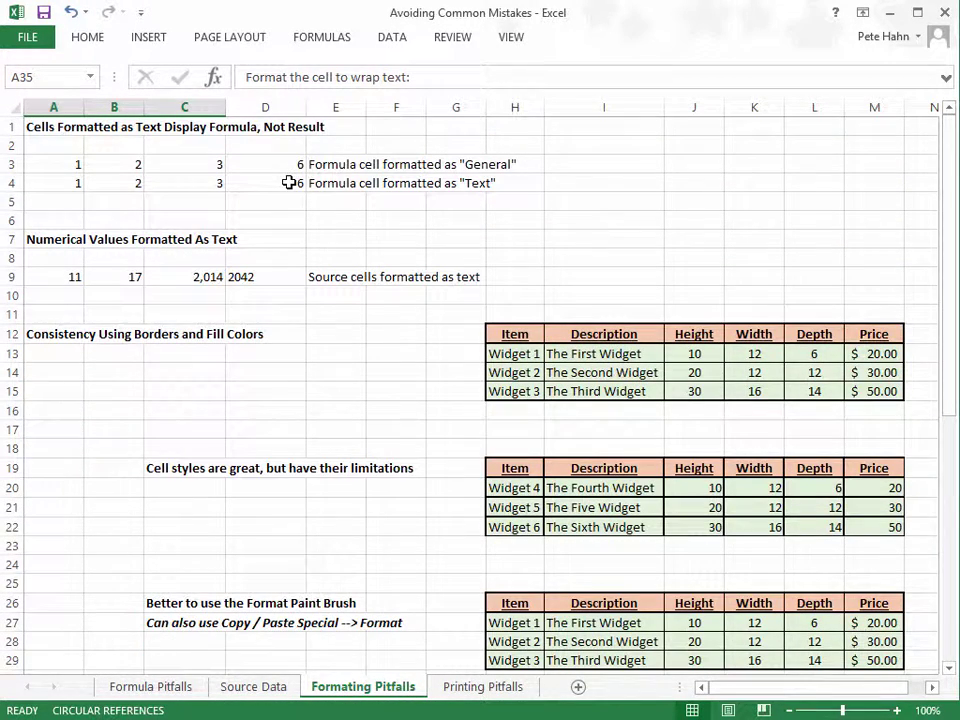
pyautogui.click(49, 146)
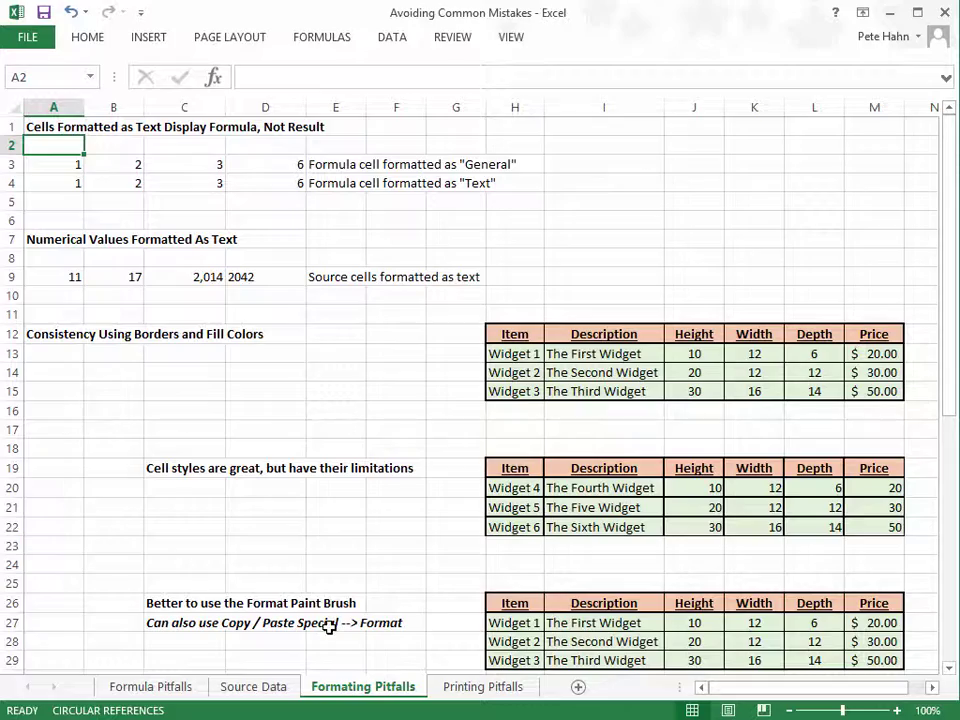